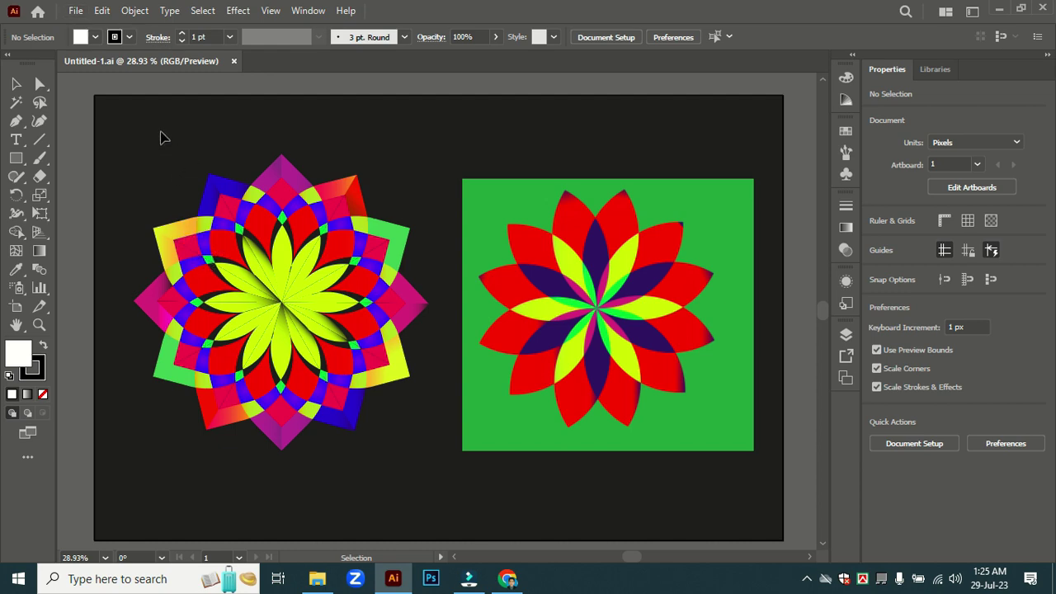
- Create a new RGB document 1980 px wide and 1080 px high
left_click(74, 12)
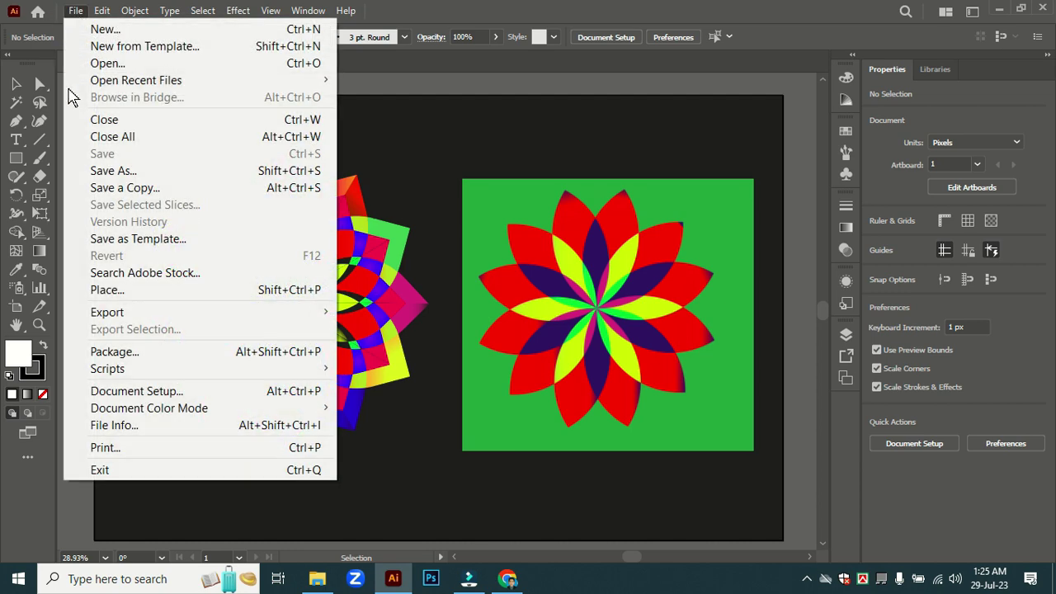
left_click(101, 30)
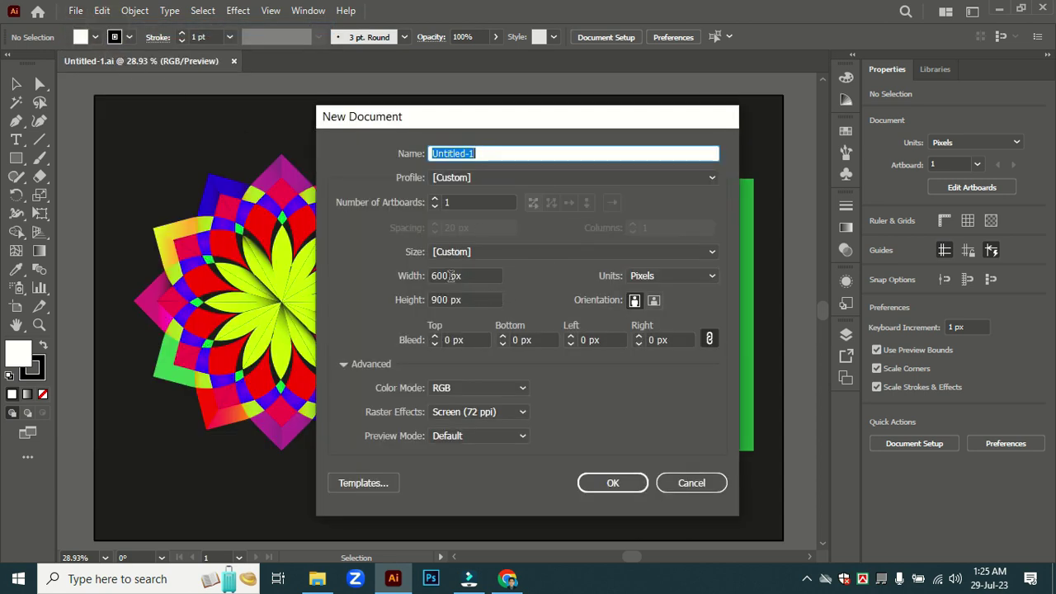
left_click(441, 277)
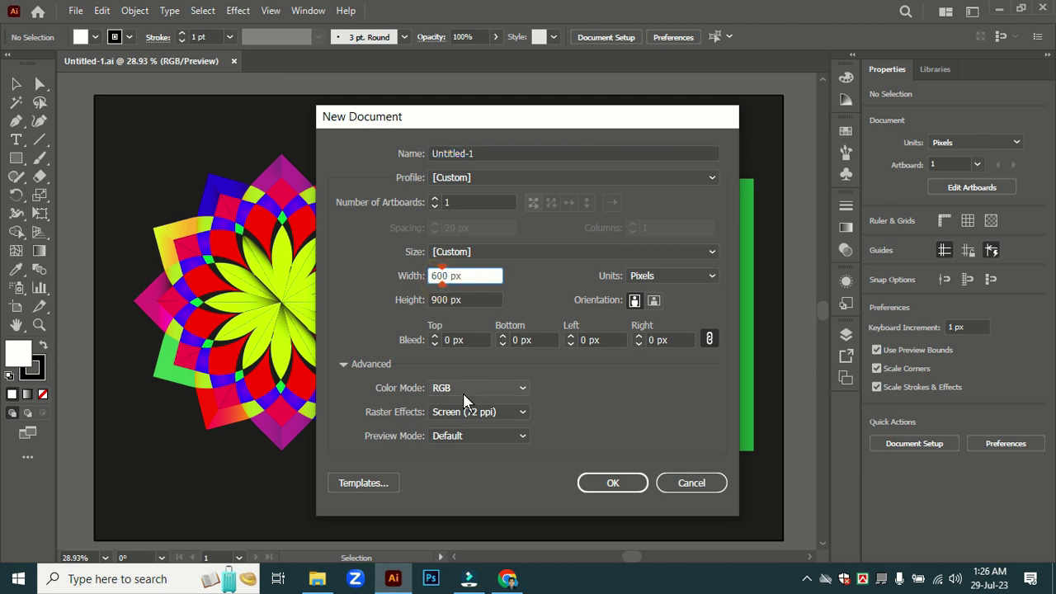
key("BackSpace")
key("BackSpace")
type("198")
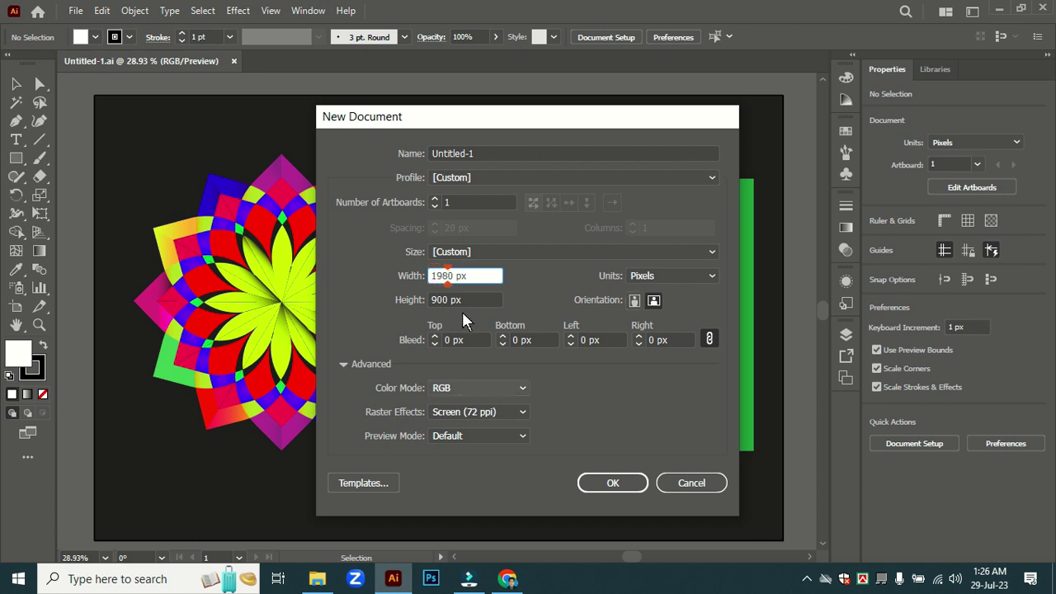
left_click(441, 300)
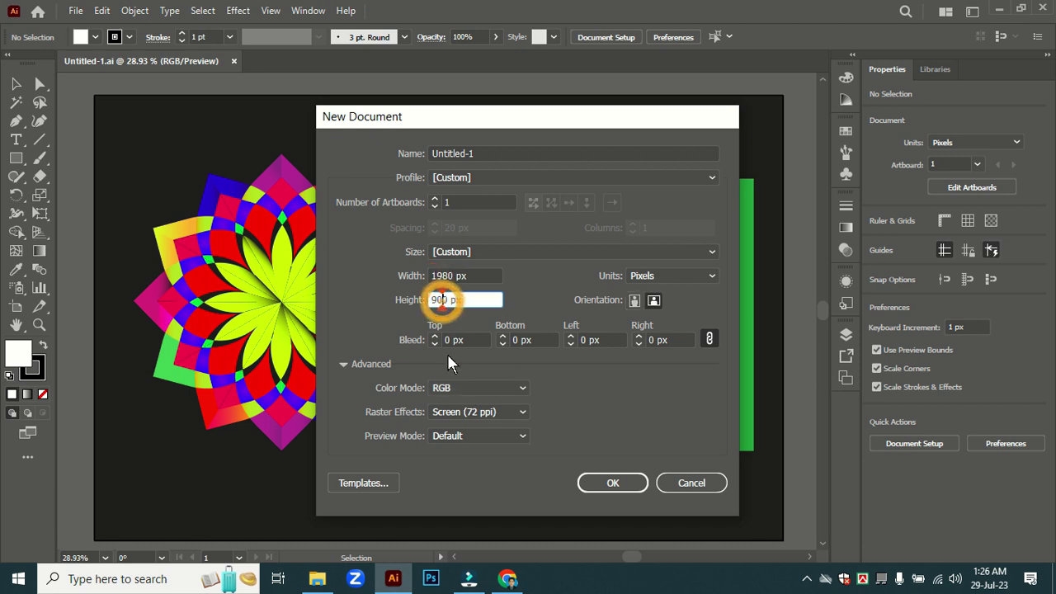
key("BackSpace")
key("BackSpace")
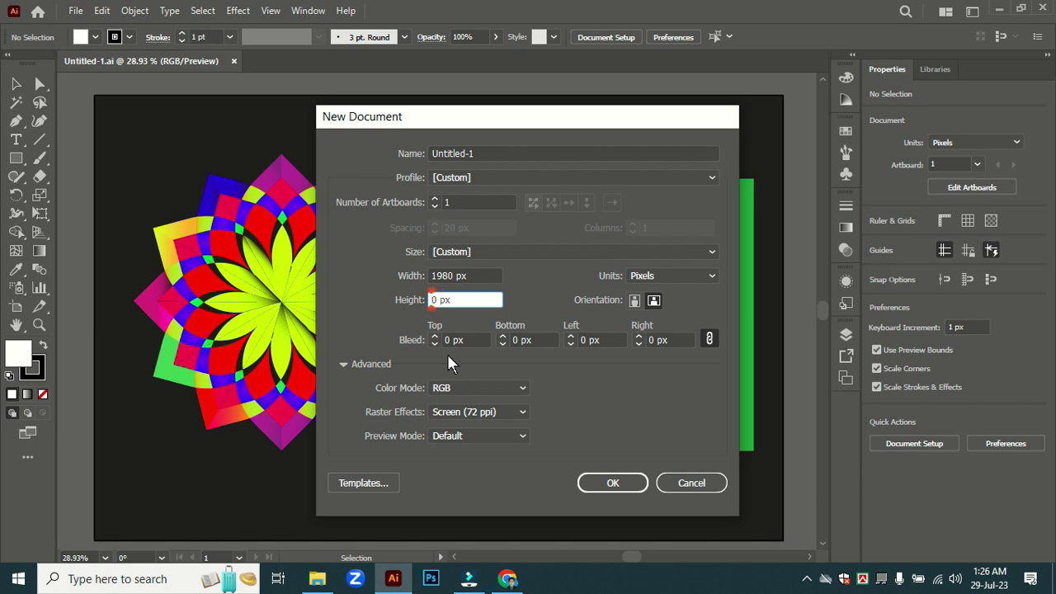
type("108")
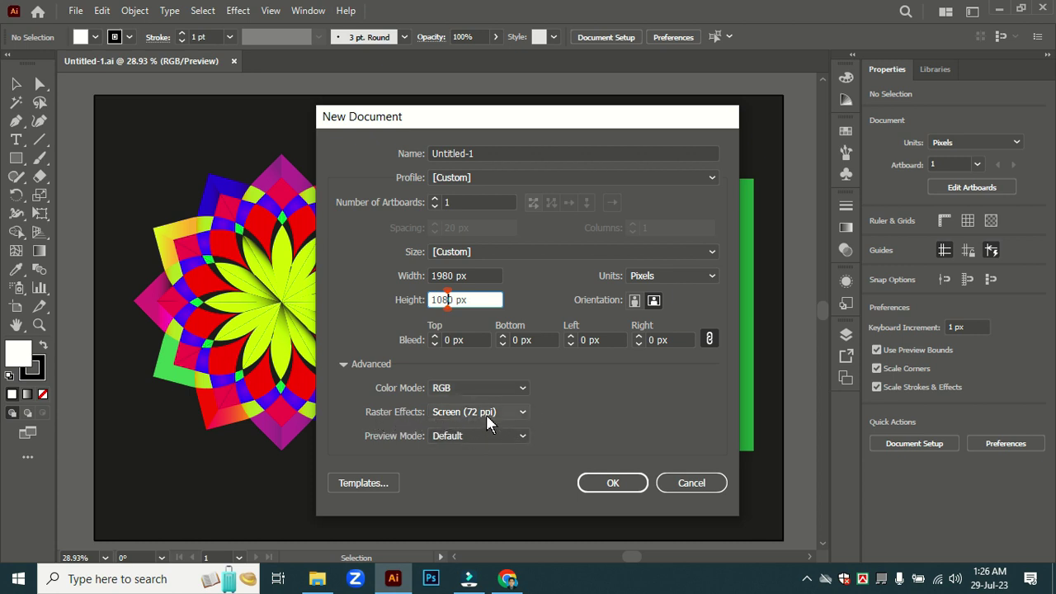
left_click(611, 485)
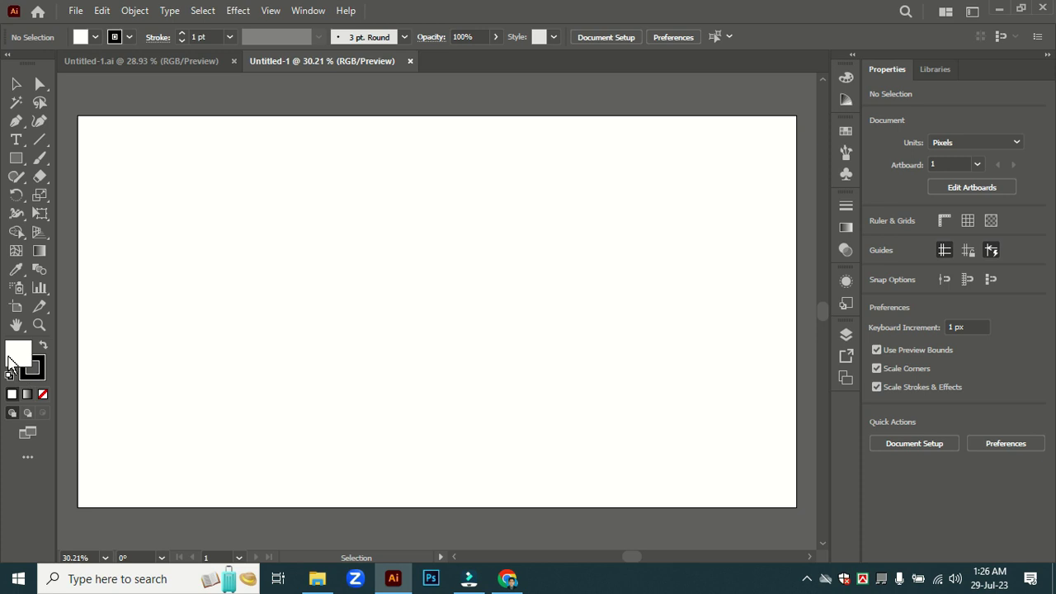
- Set the fill to None and make the black stroke the active colour attribute
left_click(44, 396)
left_click(41, 368)
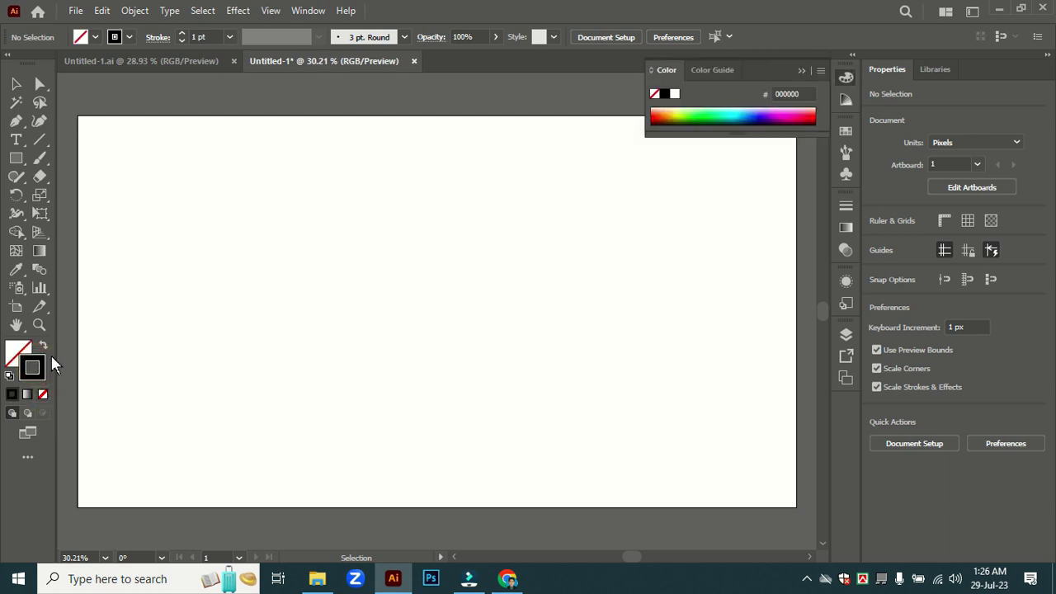
left_click(798, 71)
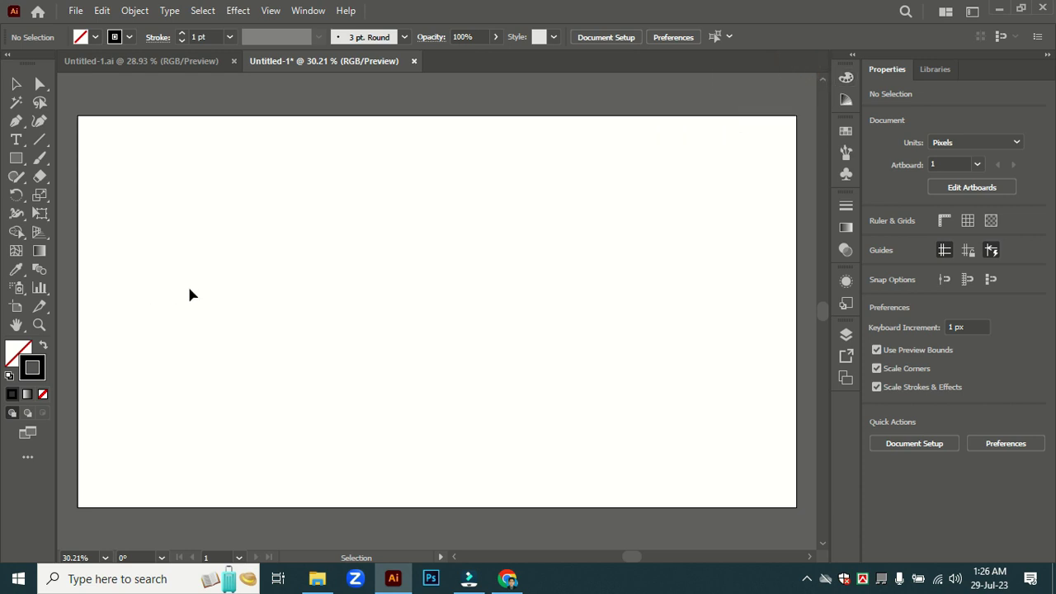
- Draw a square about 492 px wide outward from the centre of the artboard with the Rectangle tool
left_click(18, 159)
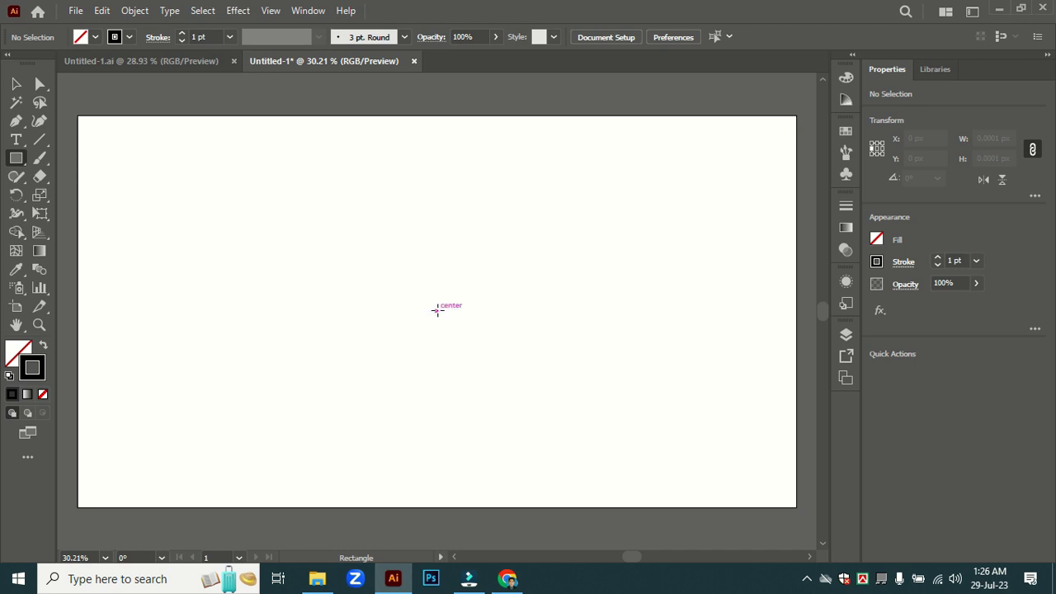
left_click_drag(437, 310, 487, 403)
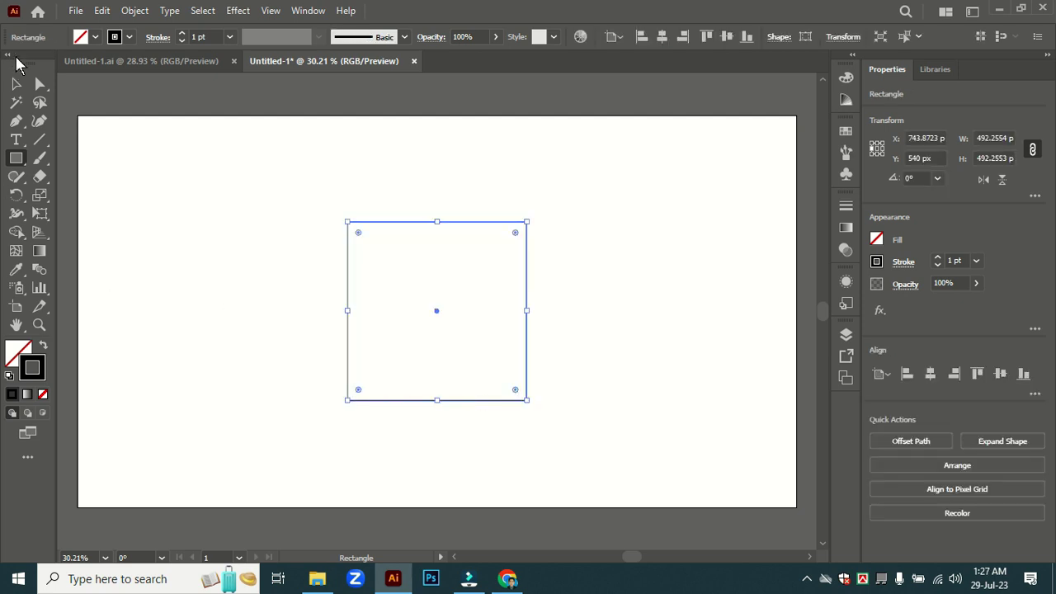
left_click(13, 86)
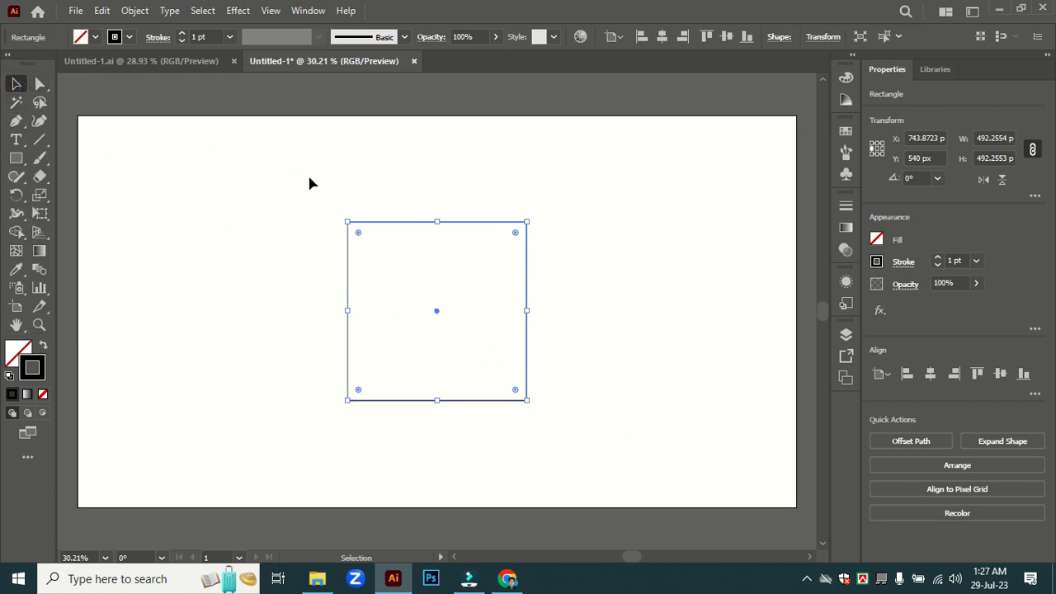
left_click_drag(339, 203, 607, 438)
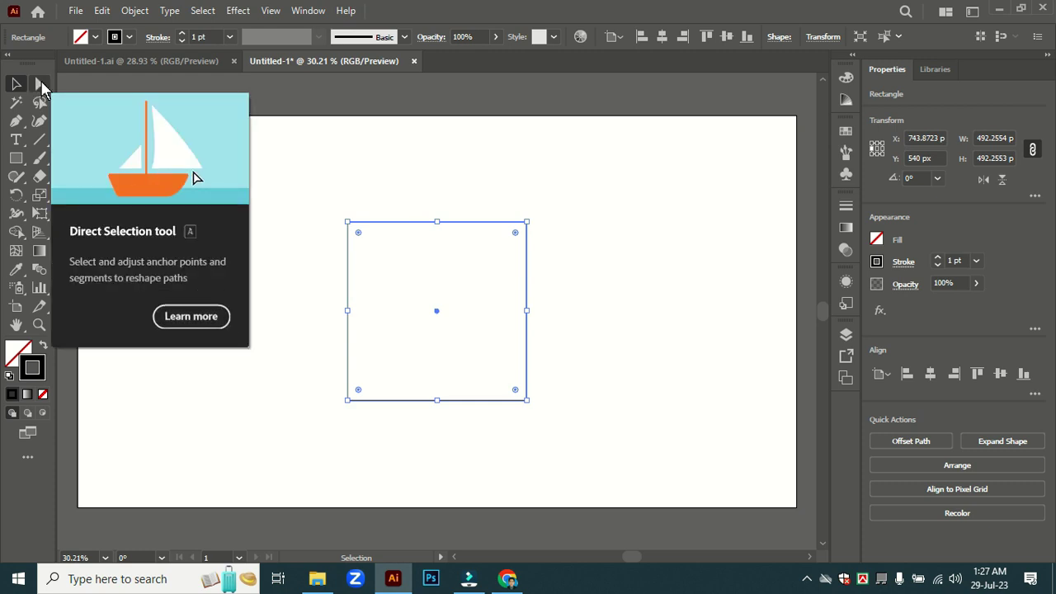
- Round the square's lower-left and upper-right corners to about 362 px to form a leaf, and compare it with the finished flower document
left_click(41, 86)
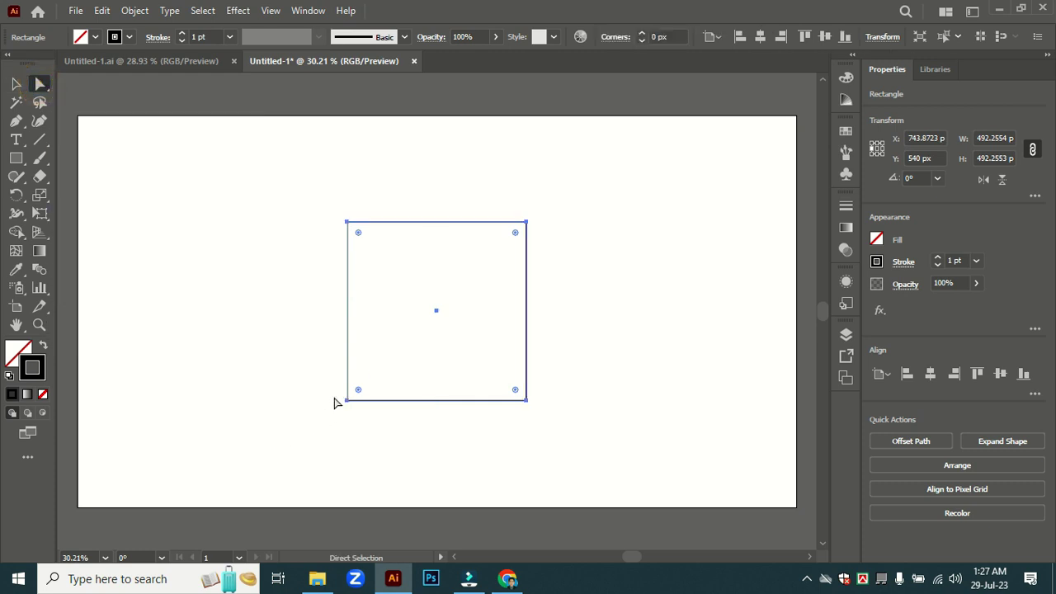
left_click(347, 400)
left_click(523, 224)
left_click_drag(513, 237, 394, 356)
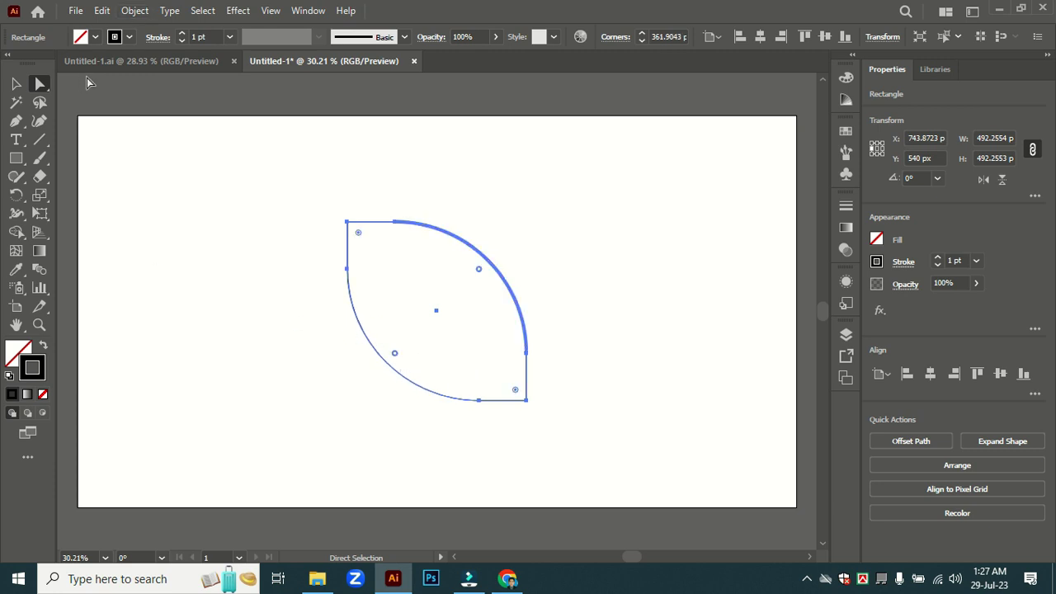
left_click(111, 61)
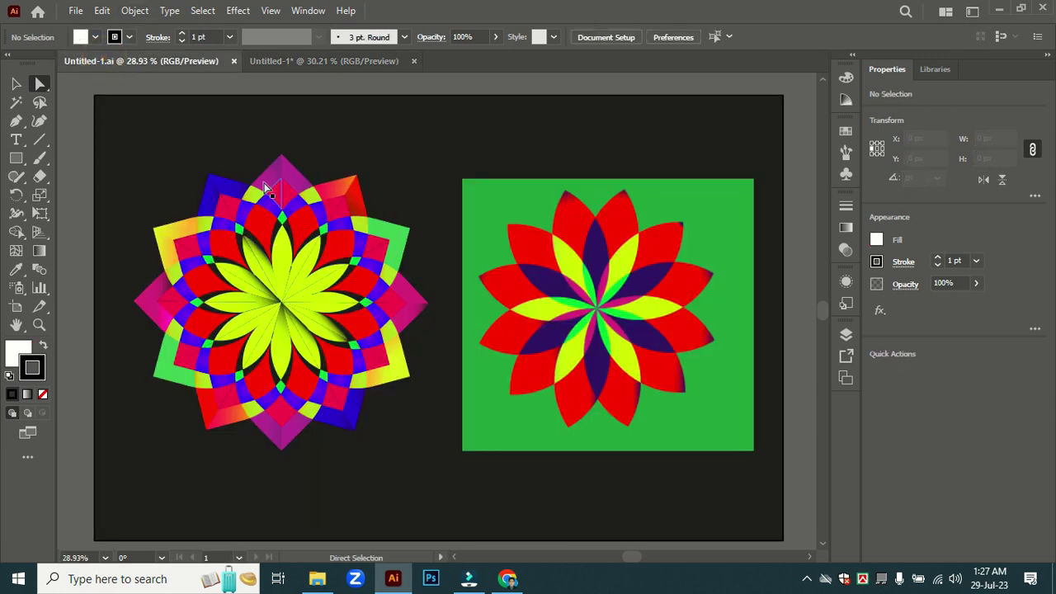
left_click(303, 60)
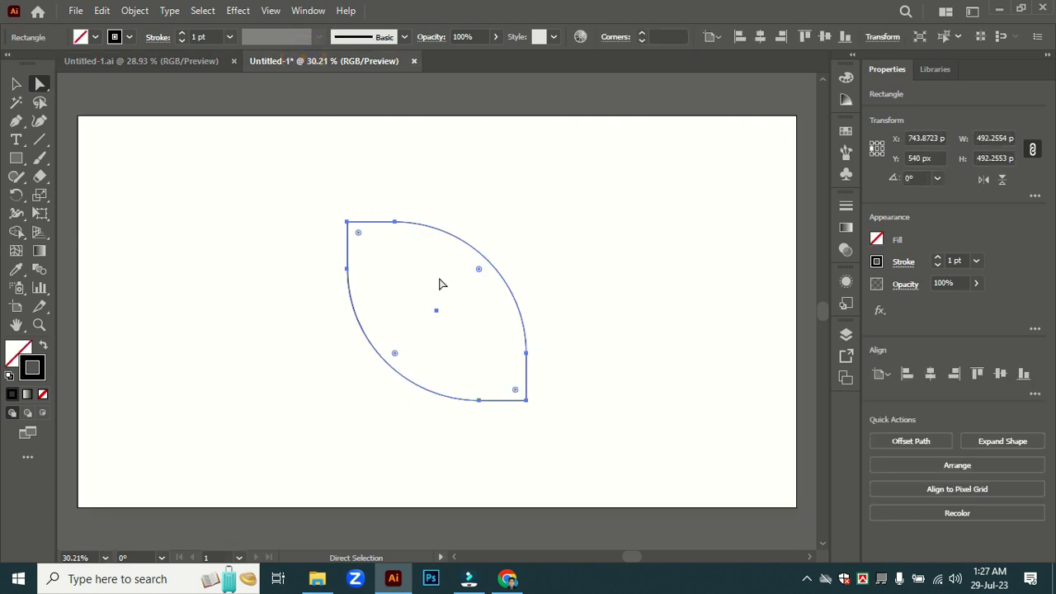
- Rotate the leaf shape upright to 315° and shrink it proportionally around its centre to about 273 by 480 px
left_click(16, 84)
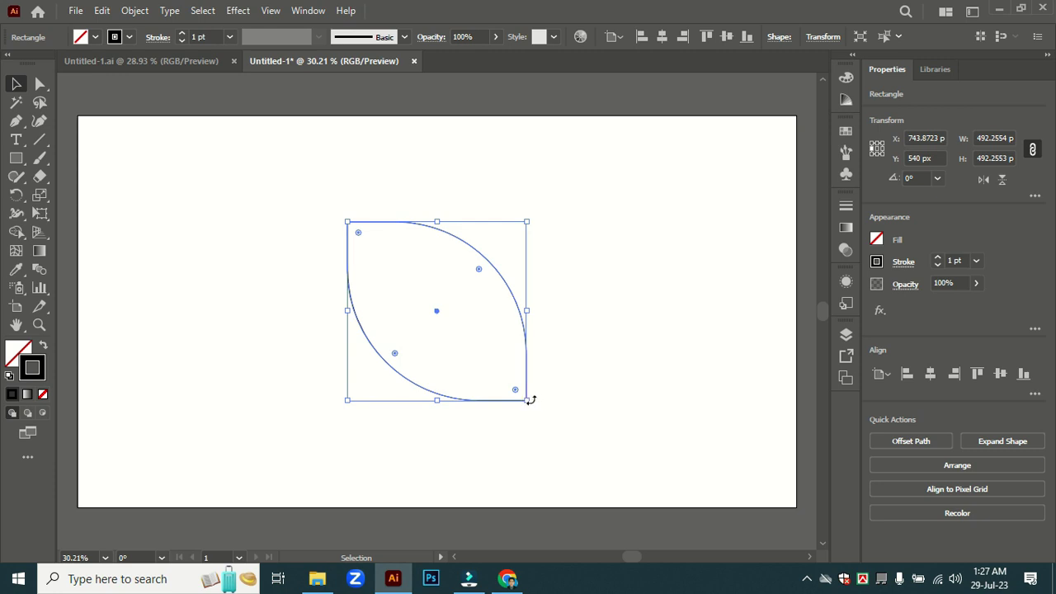
left_click_drag(530, 399, 431, 433)
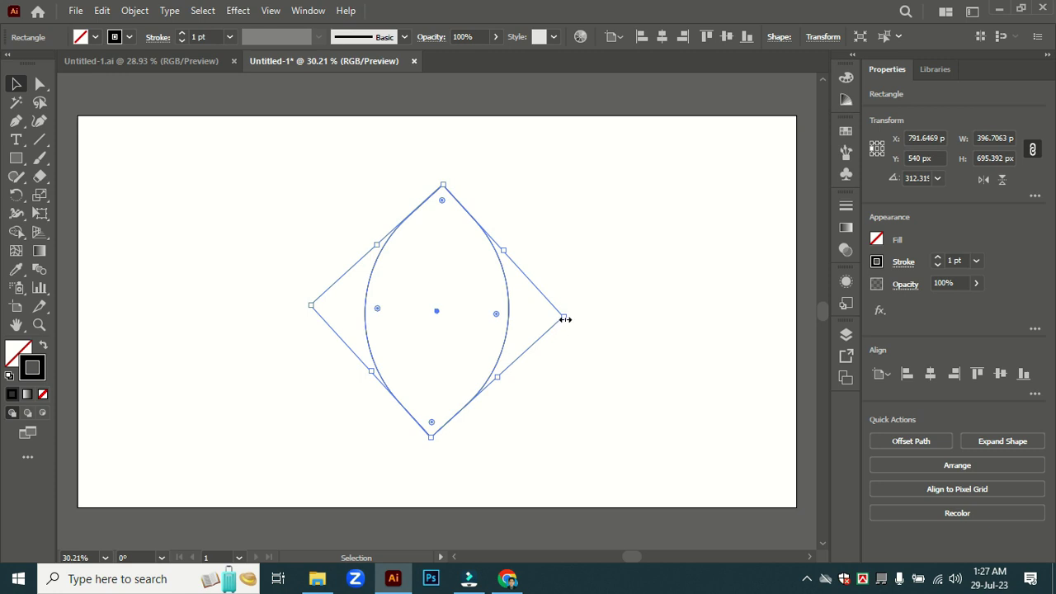
left_click_drag(568, 315, 566, 310)
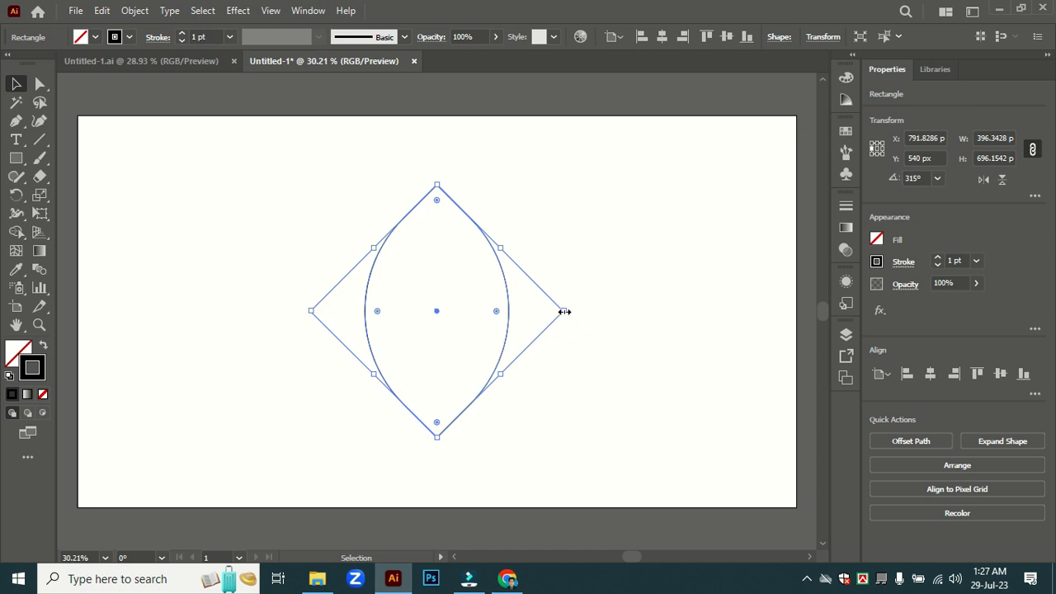
mouse_move(564, 310)
left_mouse_down()
mouse_move(540, 323)
mouse_move(524, 310)
left_mouse_up()
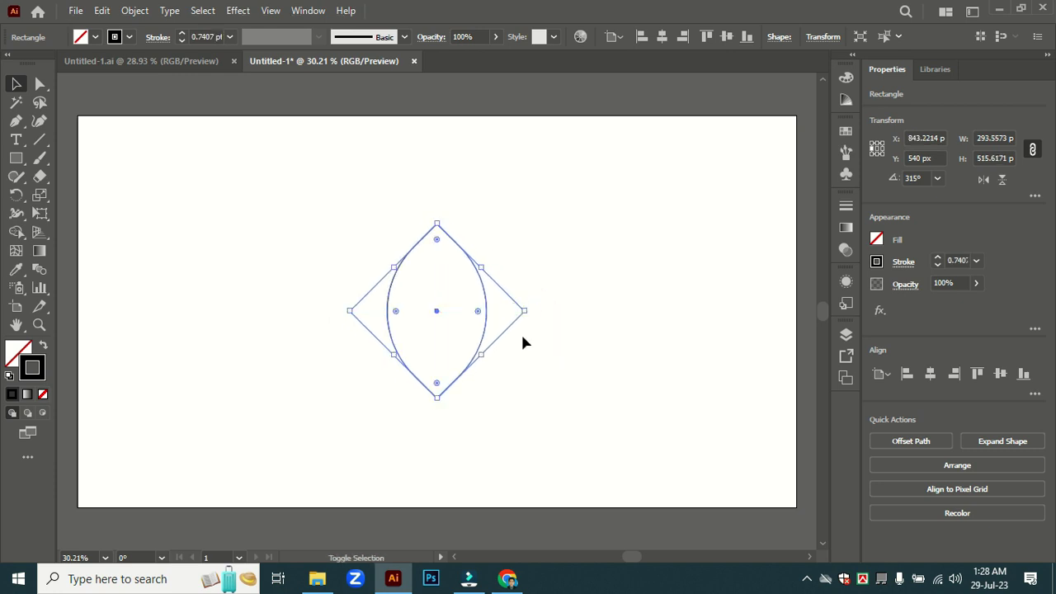
left_click(272, 303)
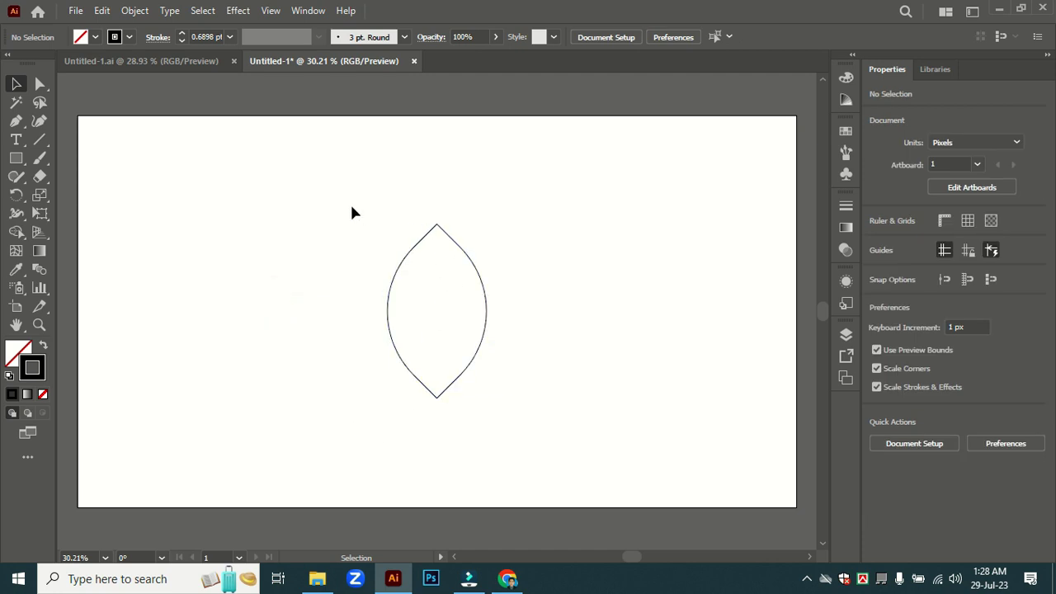
- Make a copy of the leaf rotated 60° around its bottom anchor point
left_click_drag(350, 205, 518, 421)
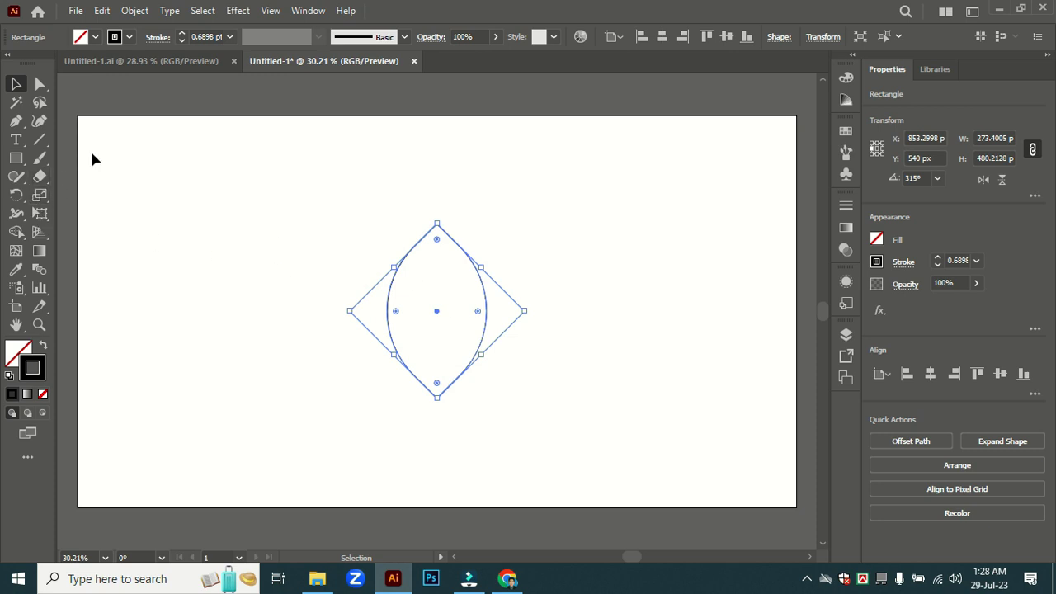
left_click(19, 194)
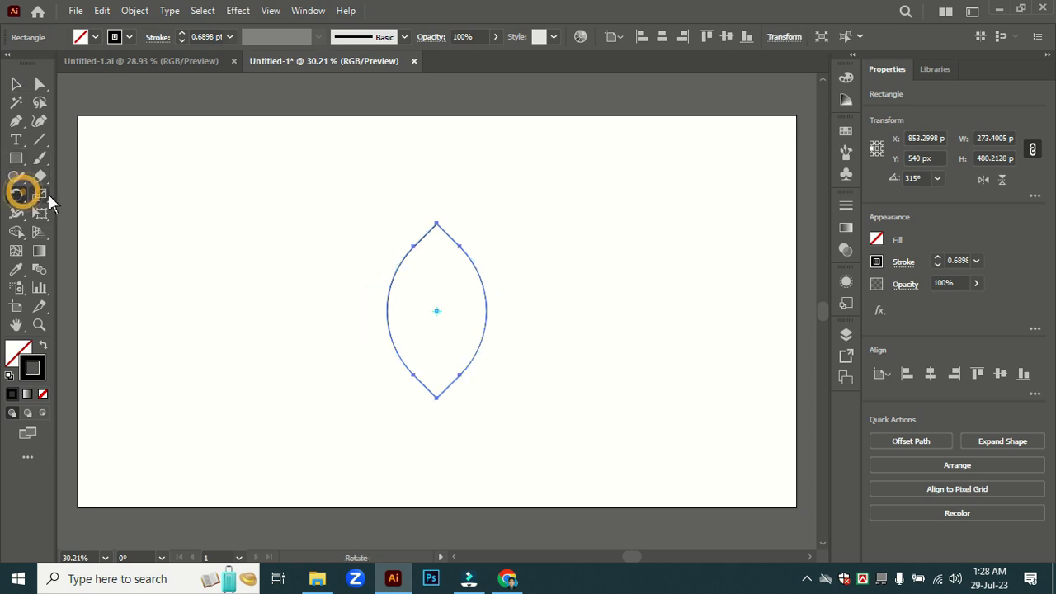
left_click(436, 399, "alt")
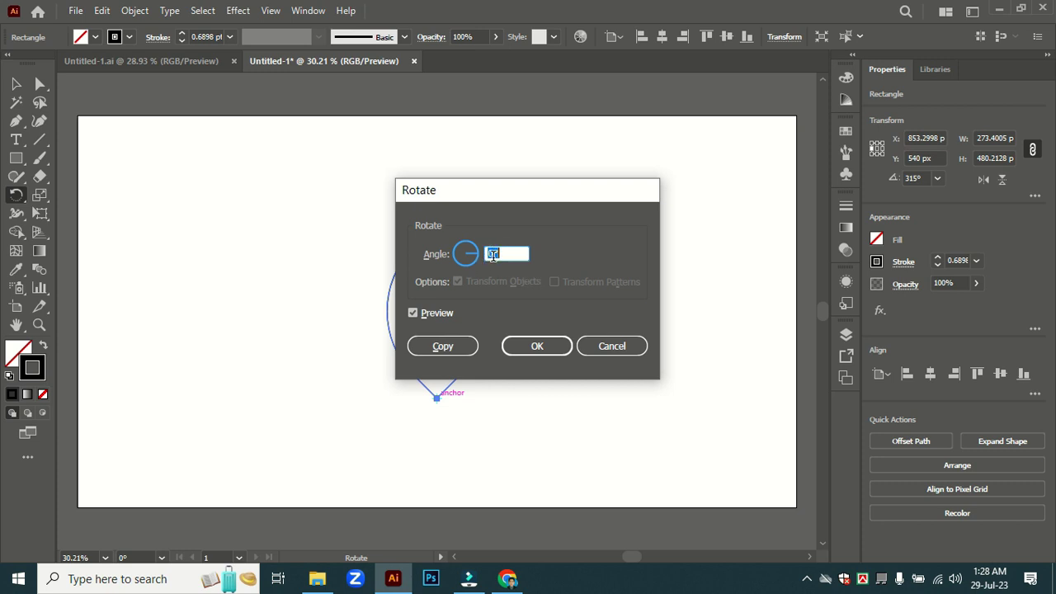
left_click(493, 254)
key("Left")
type("6")
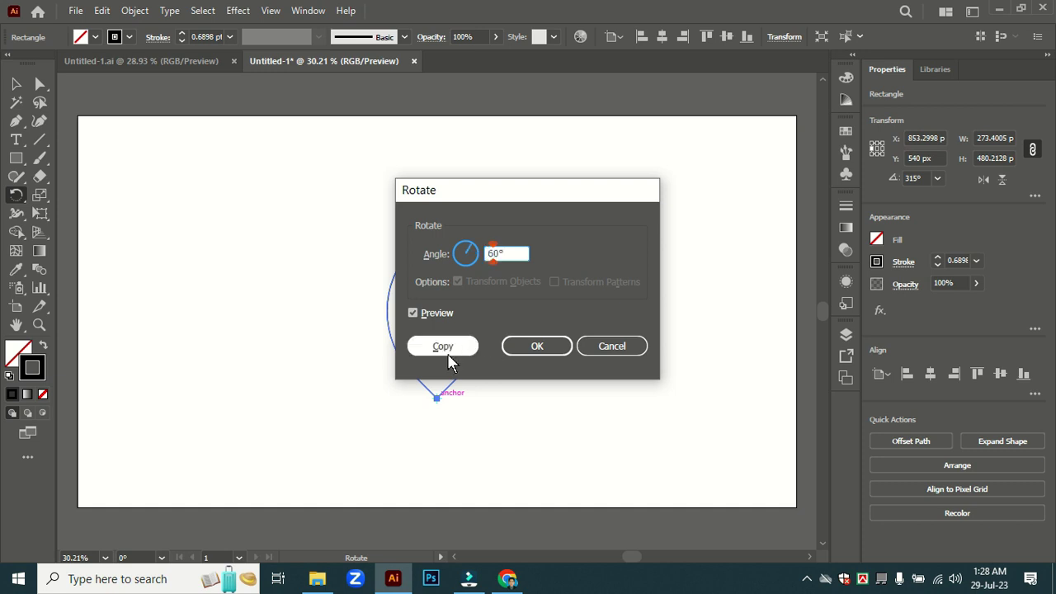
left_click(449, 350)
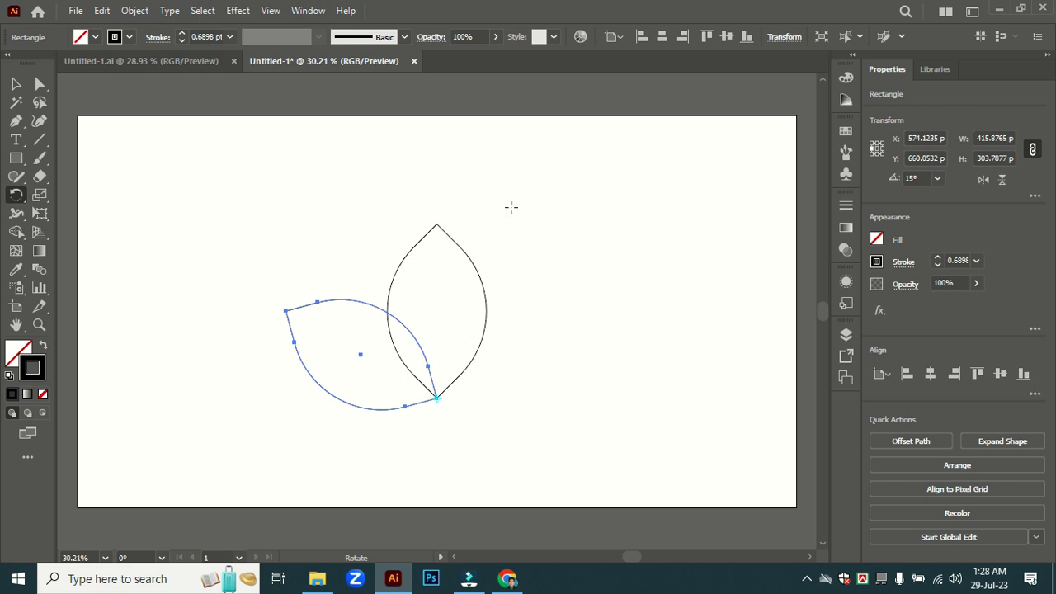
- Repeat the rotated copy until six petals form a full flower
key("ctrl")
key("ctrl+d")
key("ctrl+d")
key("ctrl+d")
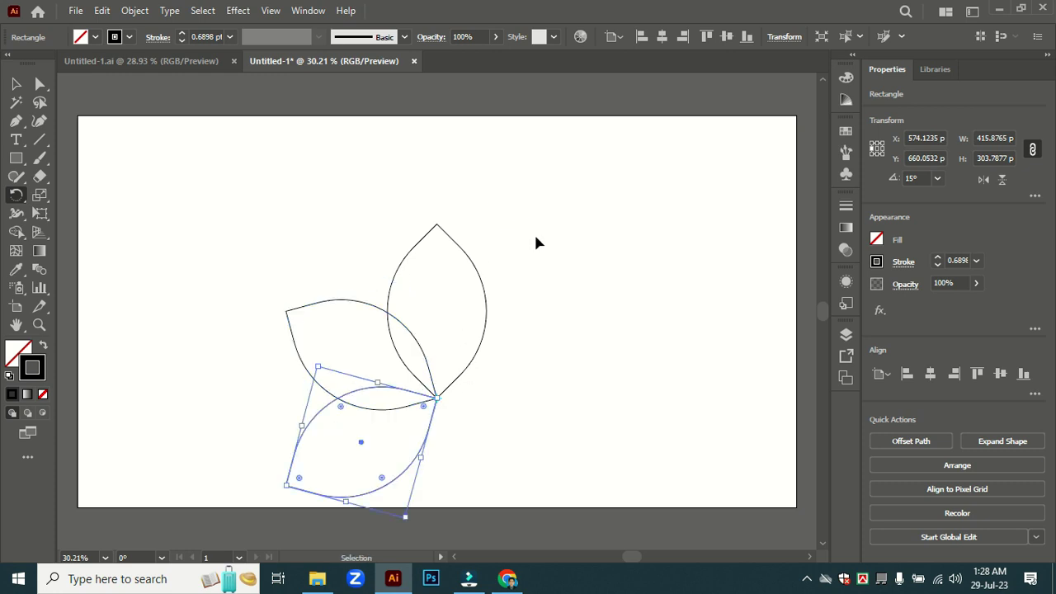
key("ctrl+d")
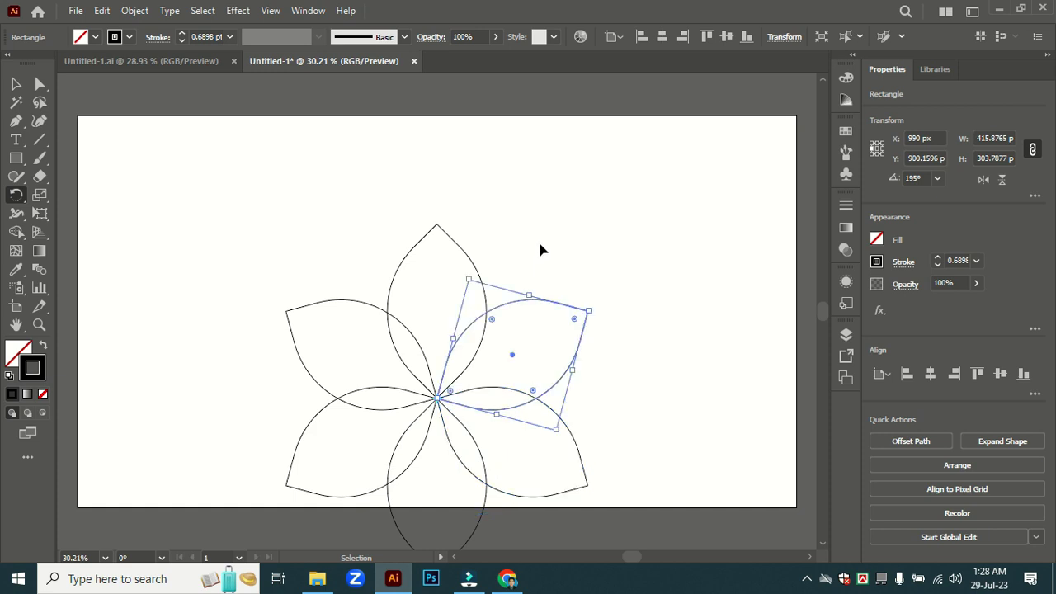
- Move all six petals together up and slightly left so the flower fits inside the artboard, and keep them all selected
left_click(16, 83)
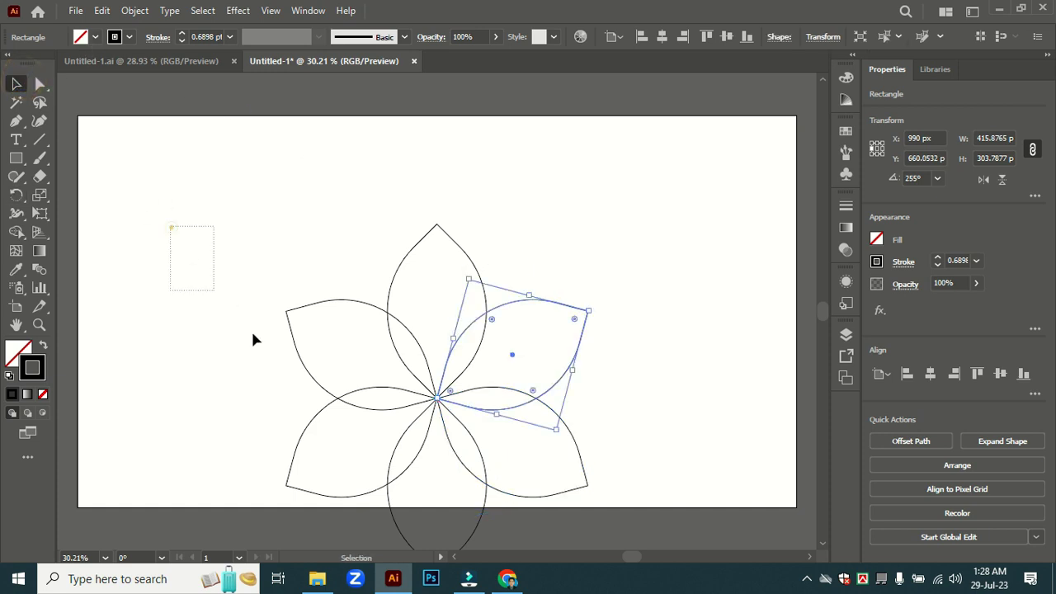
left_click_drag(254, 338, 573, 429)
left_click_drag(438, 397, 415, 301)
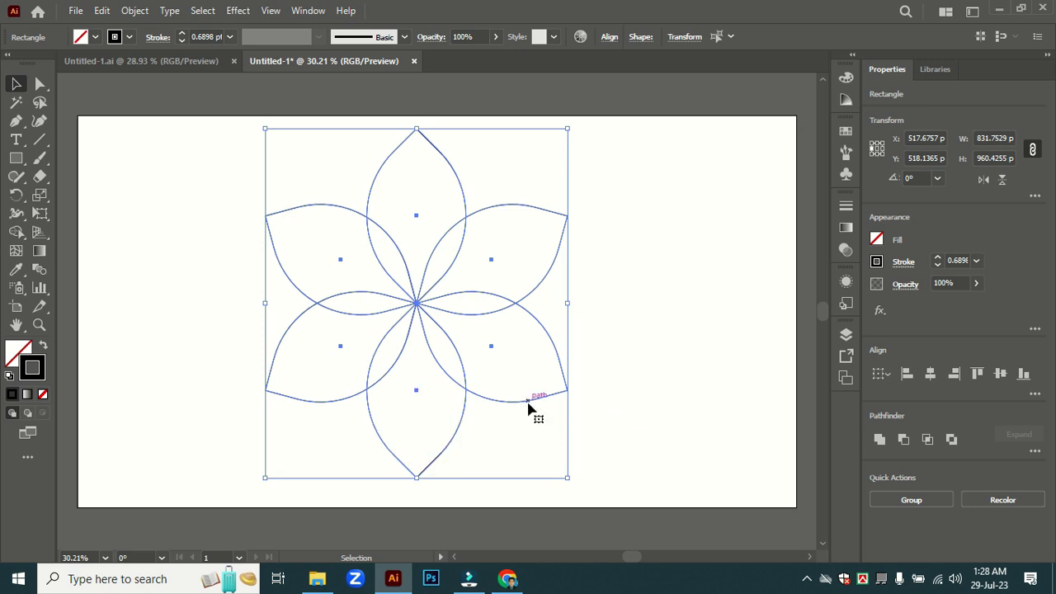
key("ctrl")
key("ctrl")
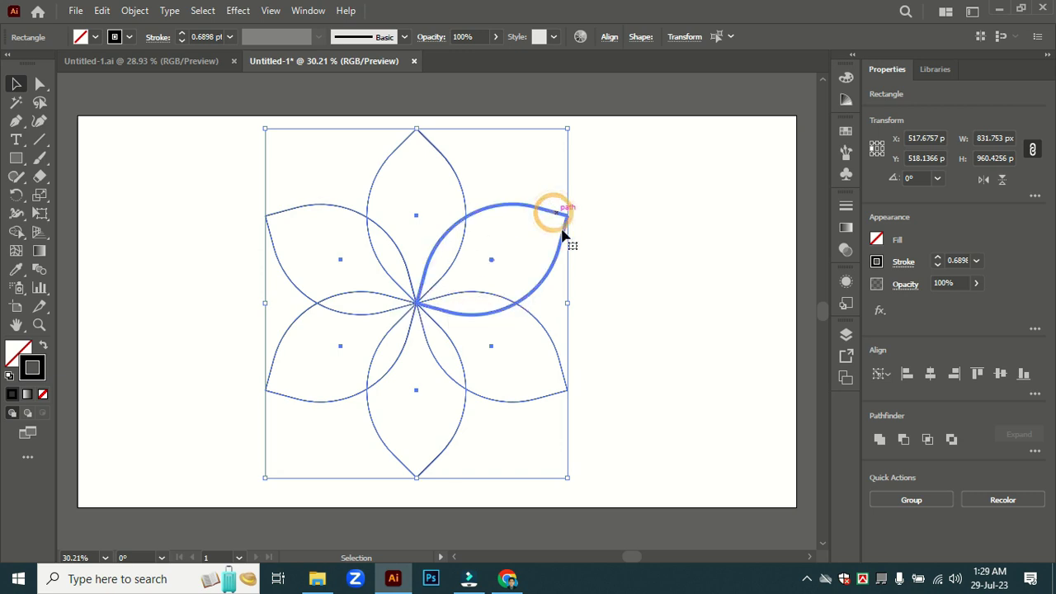
left_click(613, 374)
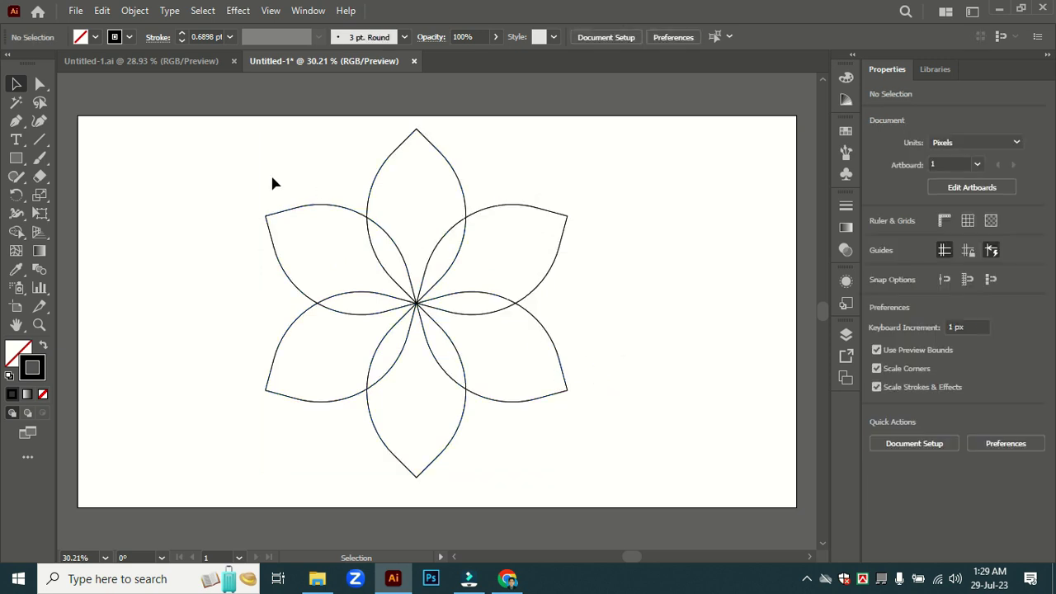
left_click_drag(268, 173, 533, 467)
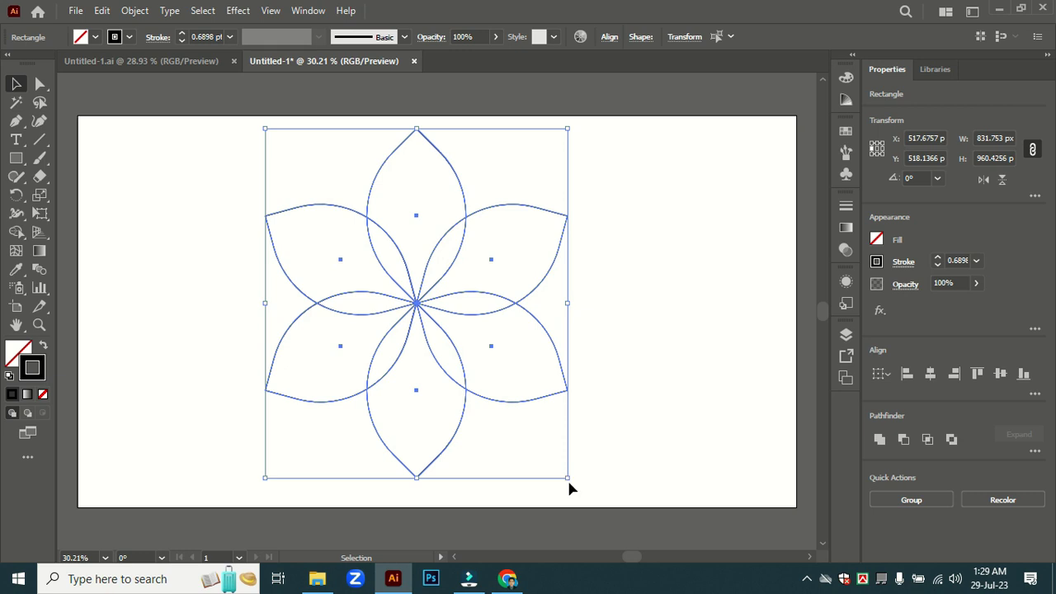
- Paste a copy of the six selected petals in front and rotate it about 30° around the flower's centre
mouse_move(574, 481)
left_mouse_down()
mouse_move(602, 426)
mouse_move(564, 473)
left_mouse_up()
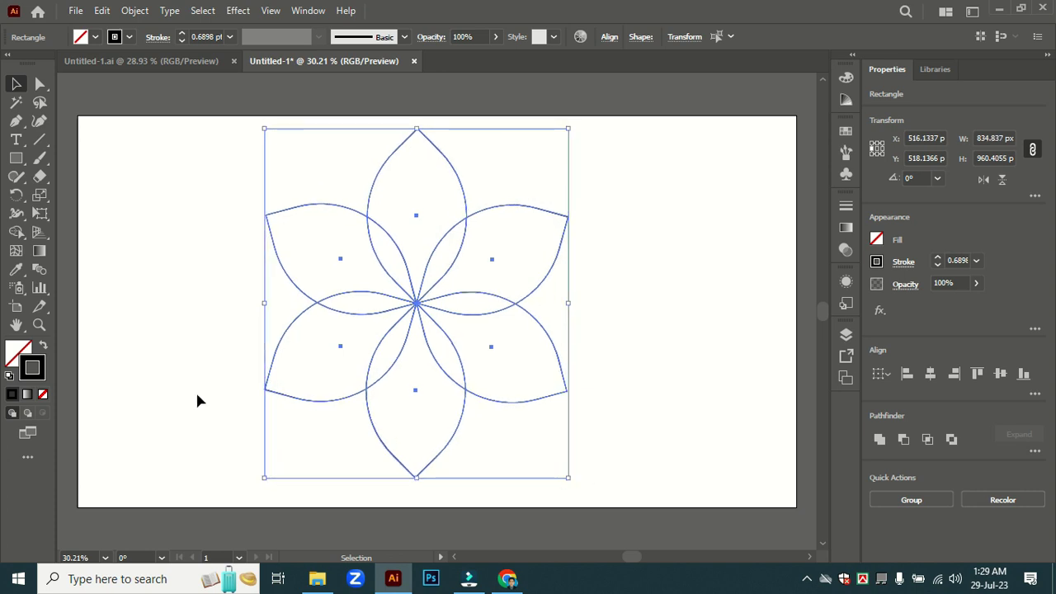
left_click(74, 11)
mouse_move(101, 12)
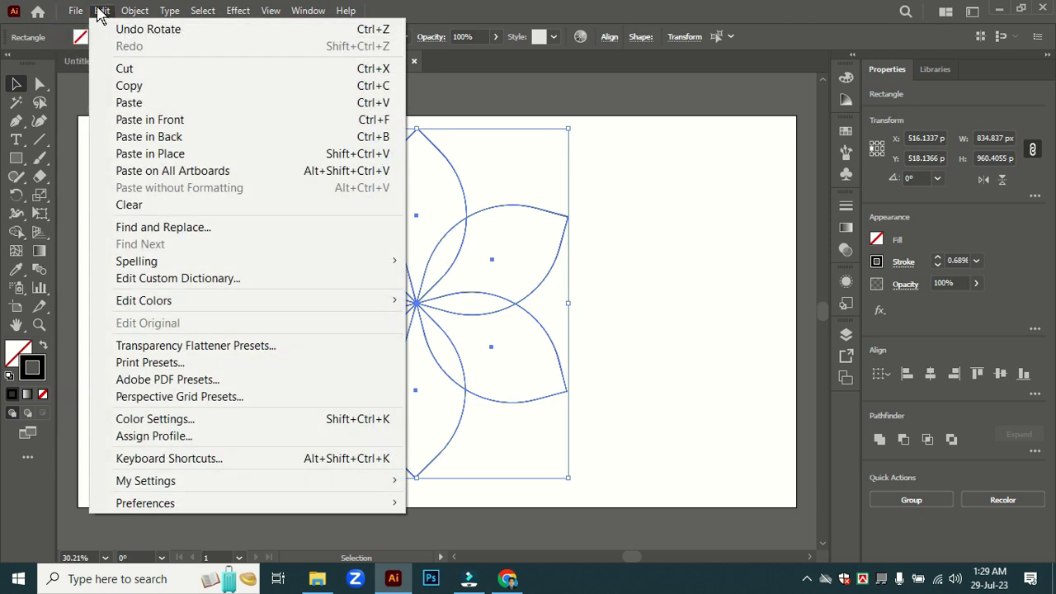
left_click(139, 88)
left_click(101, 11)
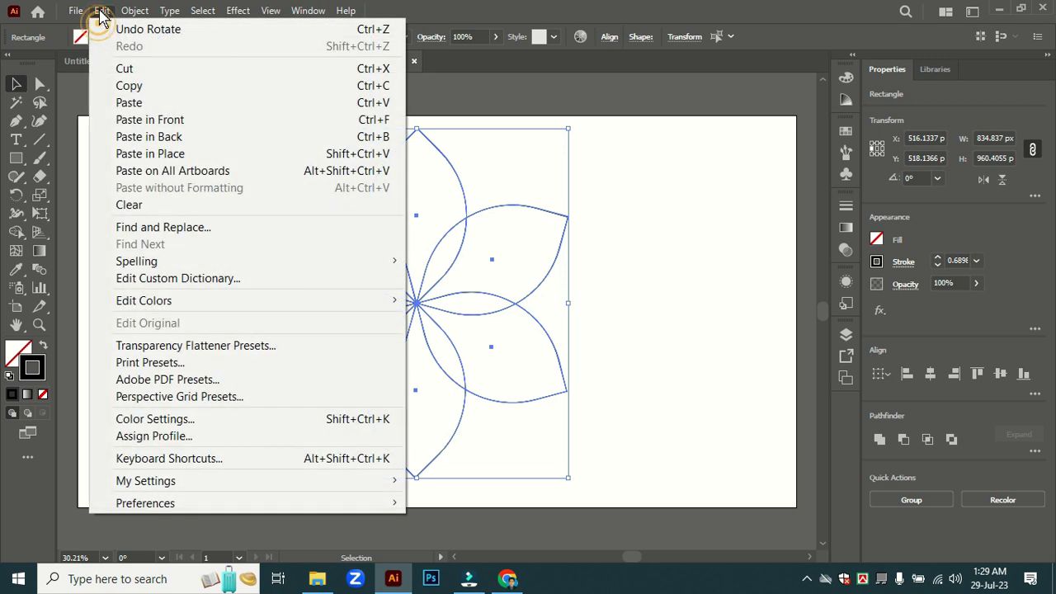
left_click(169, 124)
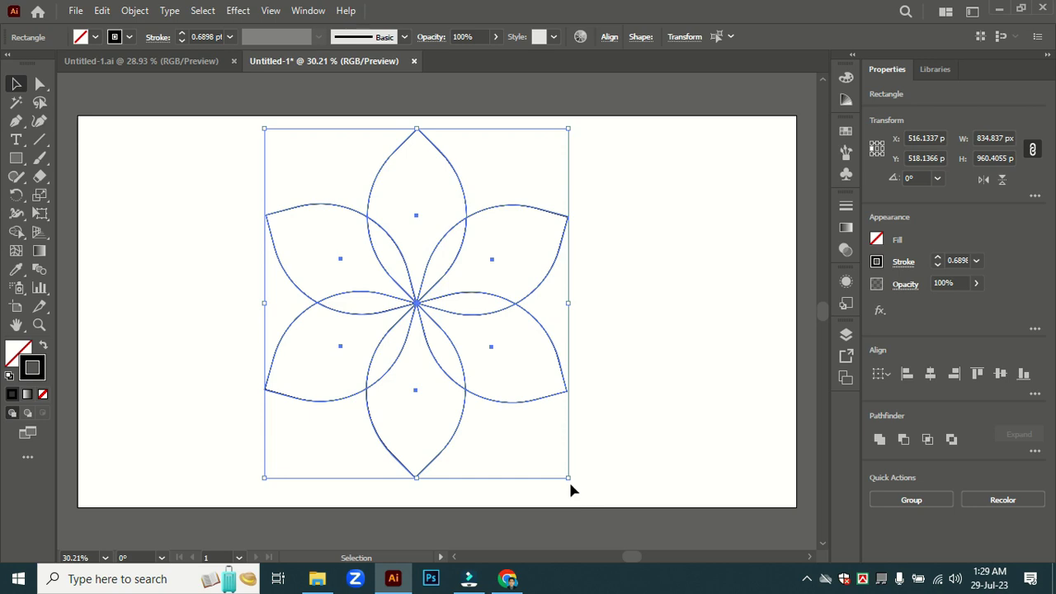
left_click_drag(569, 488, 608, 374)
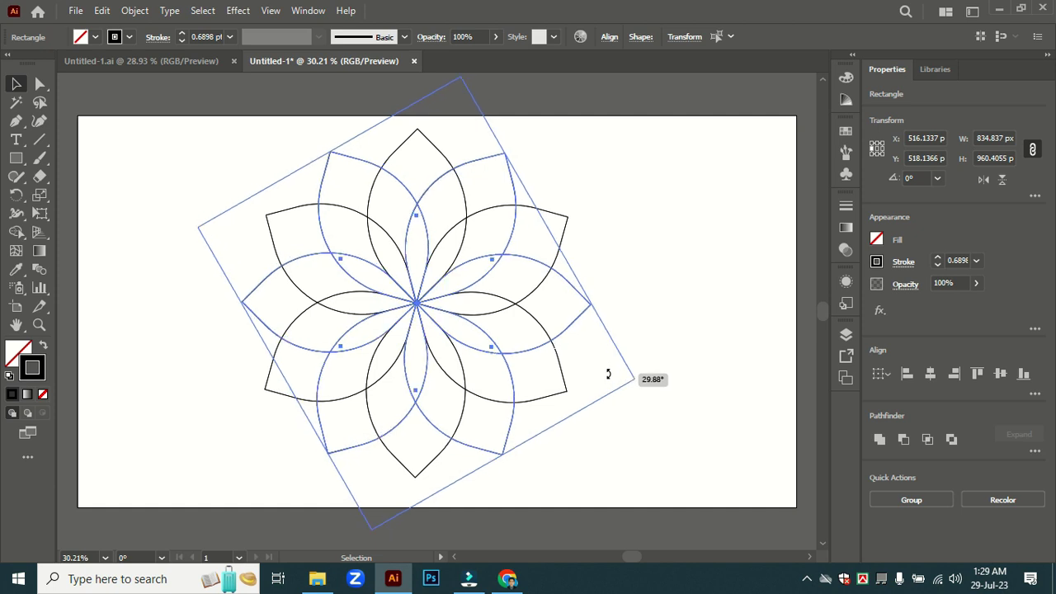
left_click_drag(608, 373, 613, 377)
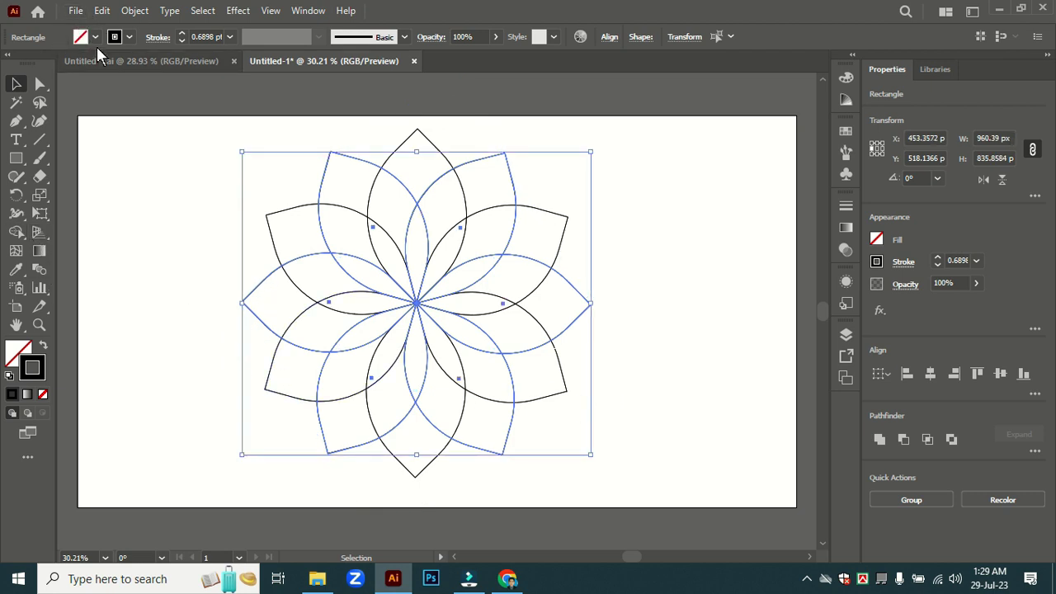
- Paste a copy of the rotated petals in front, shrink it proportionally around its centre to about 802 by 698 px, and deselect it
left_click(102, 11)
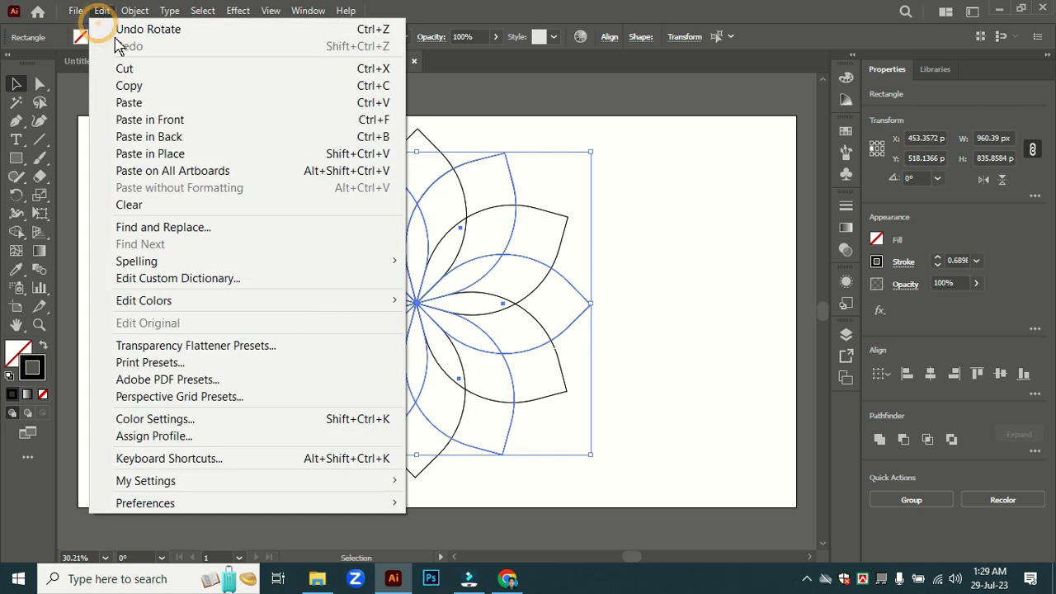
left_click(141, 87)
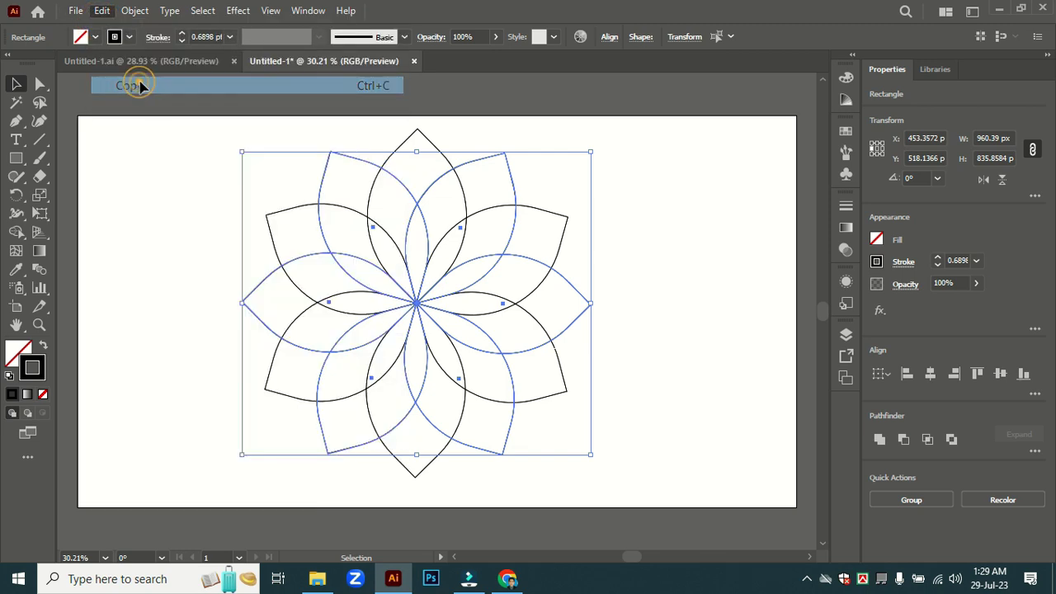
left_click(102, 11)
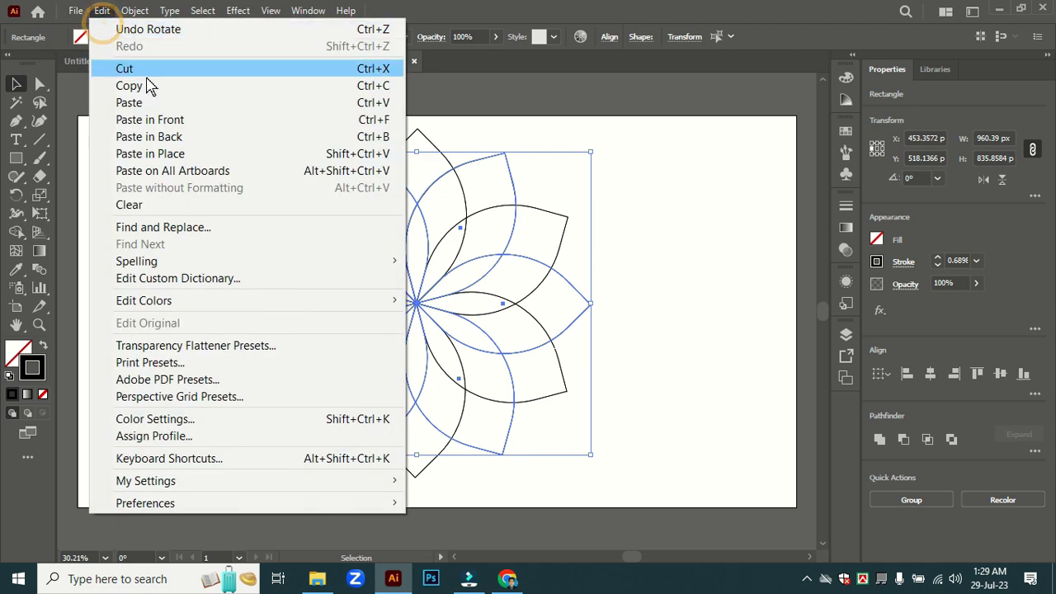
left_click(179, 119)
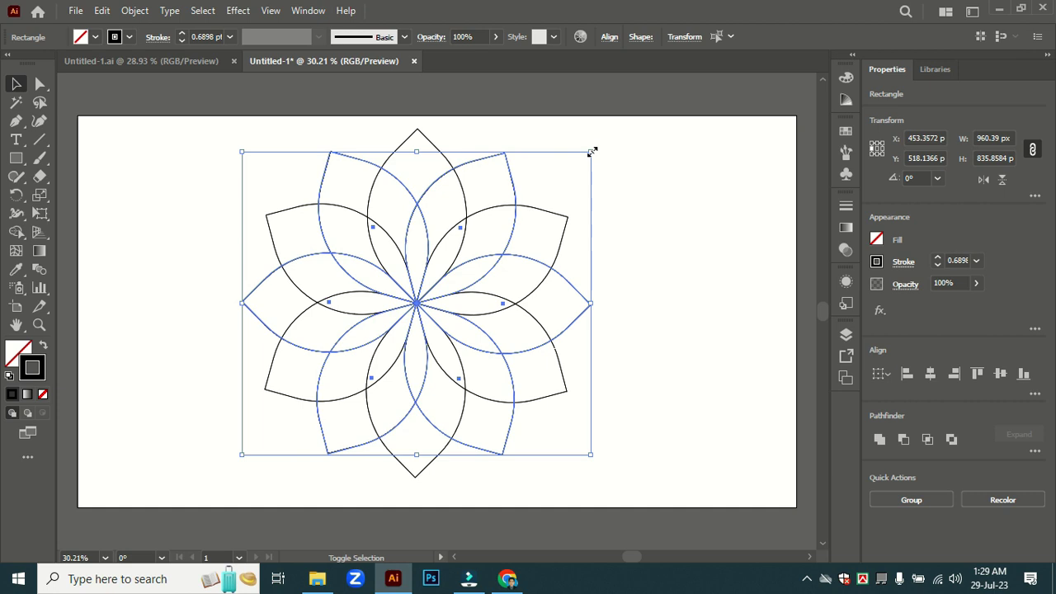
left_click_drag(591, 151, 579, 178)
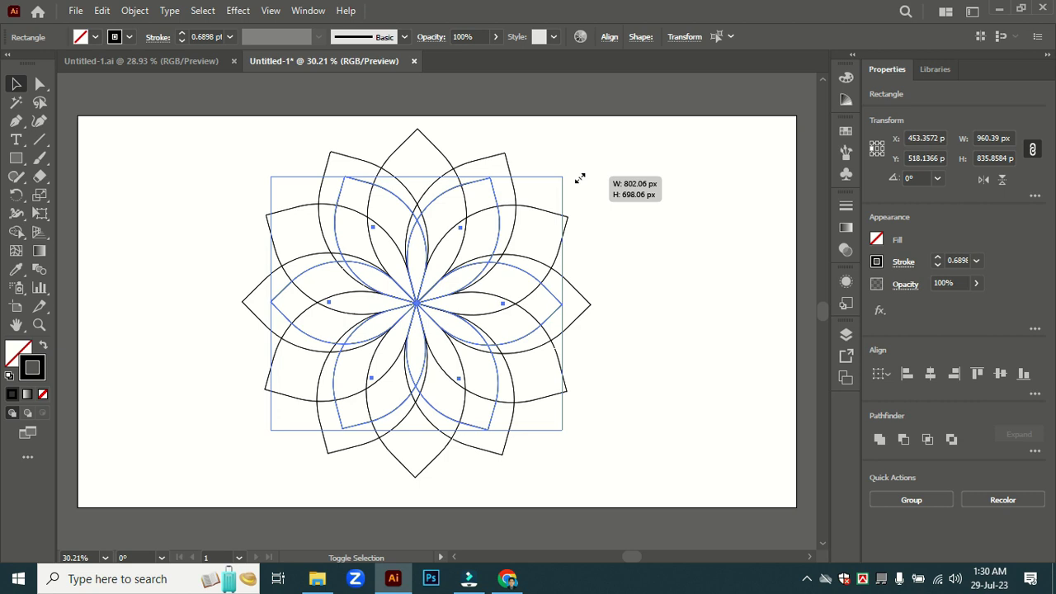
left_click_drag(580, 178, 581, 181)
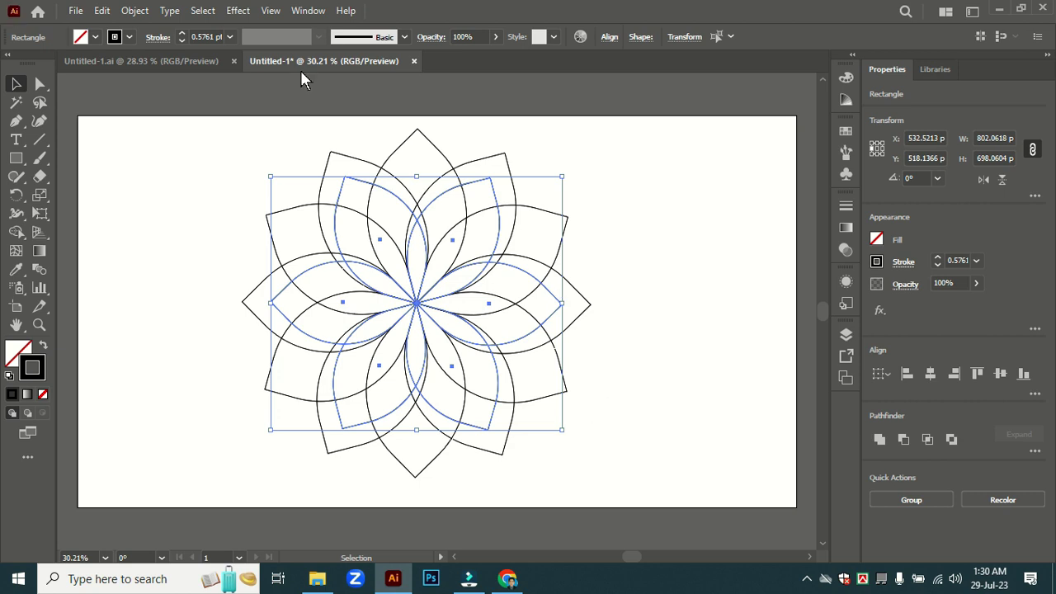
left_click(16, 83)
left_click(681, 285)
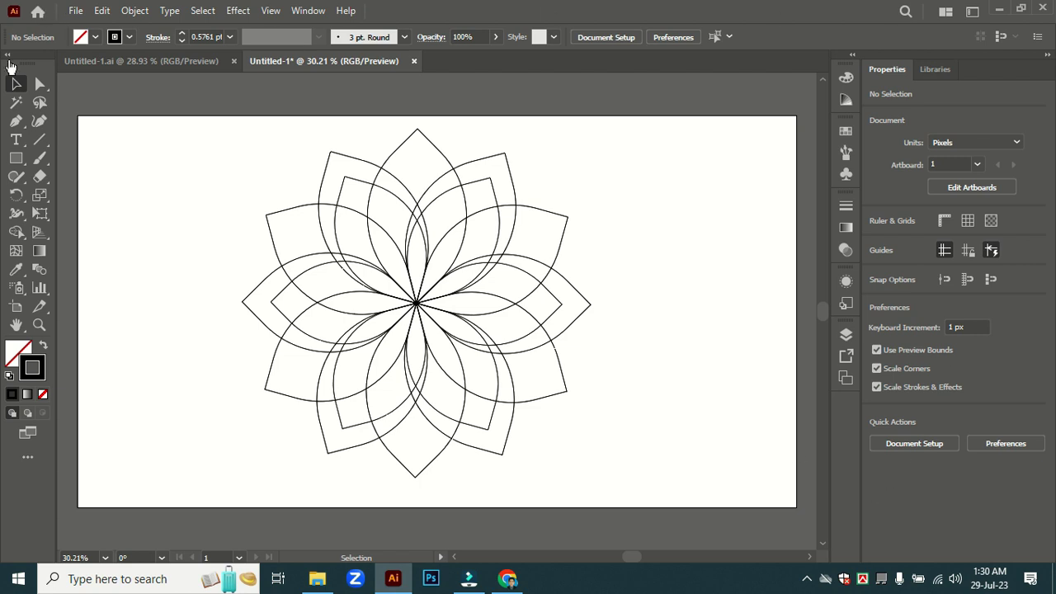
left_click_drag(255, 170, 632, 482)
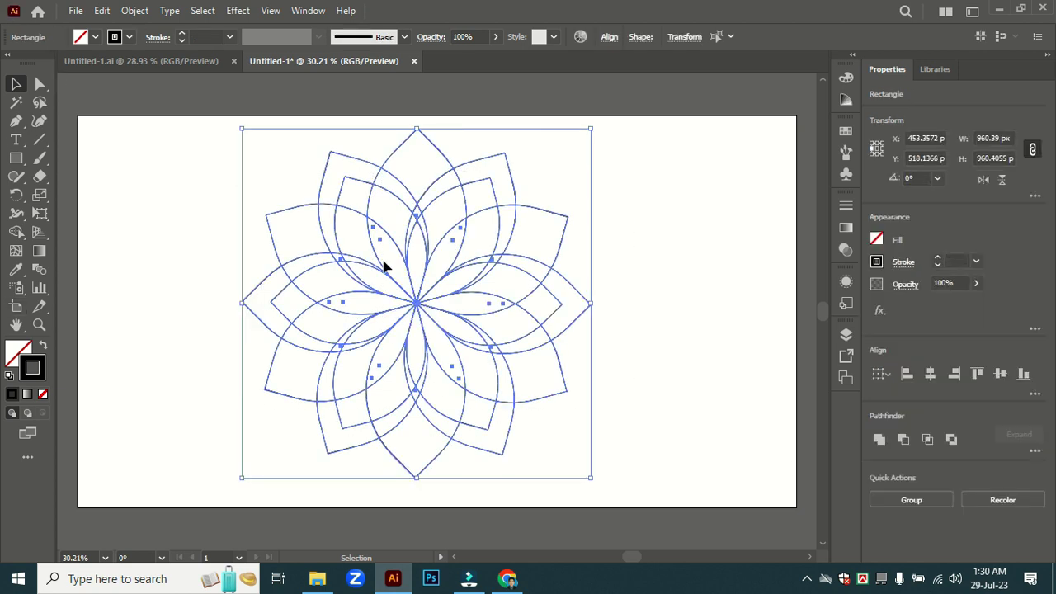
left_click(1035, 452)
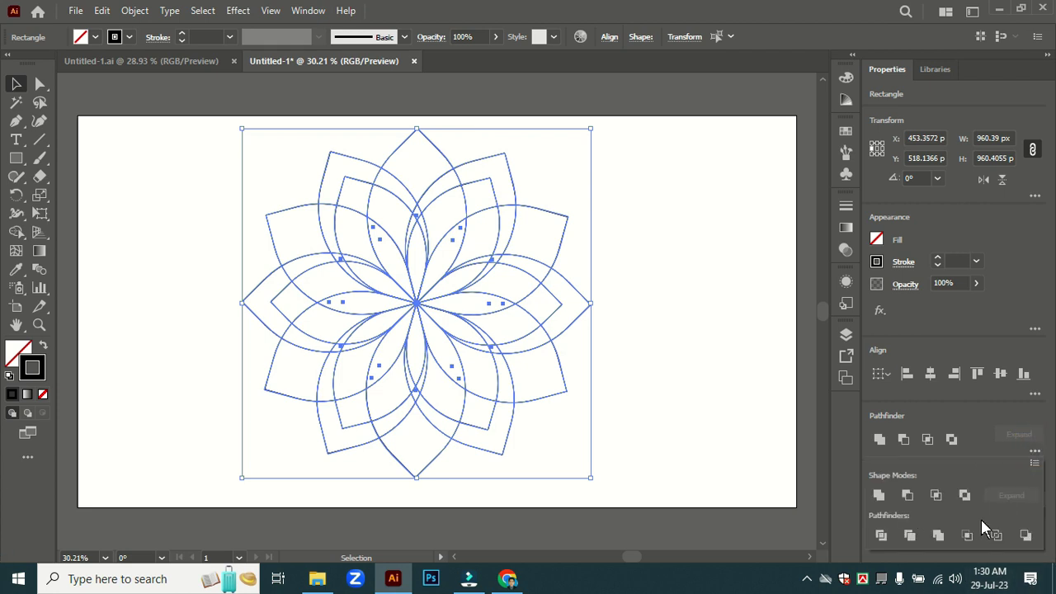
left_click(310, 19)
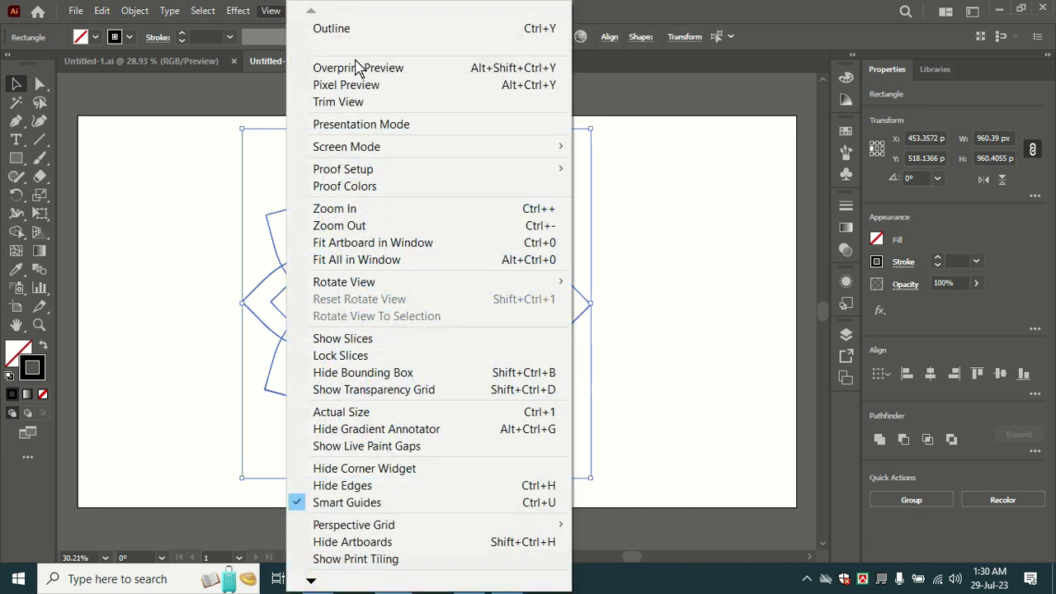
left_click(152, 180)
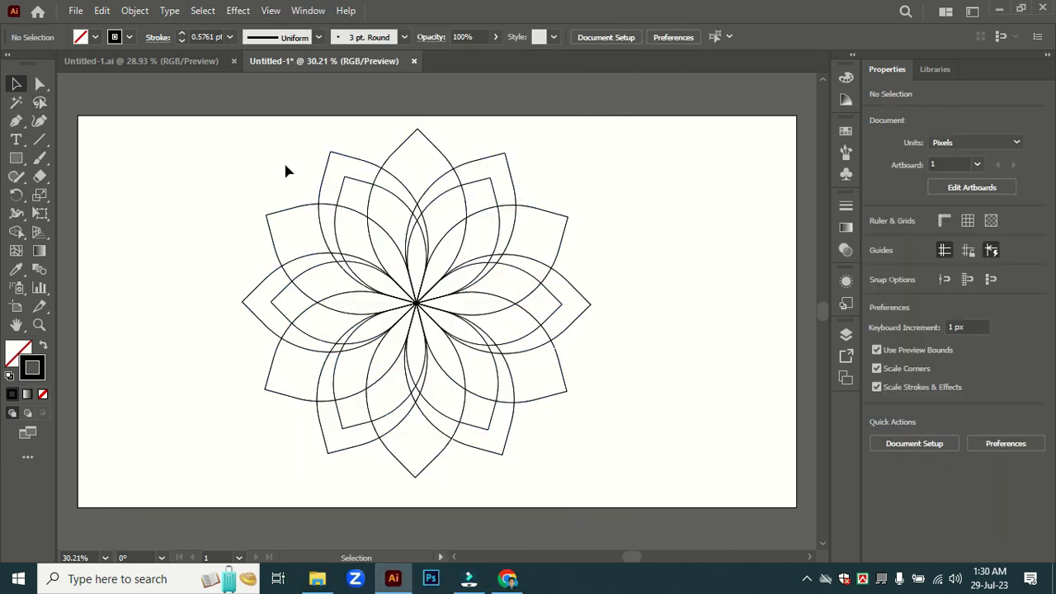
- Select the whole flower, split its overlapping petals into separate pieces with Pathfinder Divide, and ungroup the pieces
left_click_drag(234, 156, 657, 478)
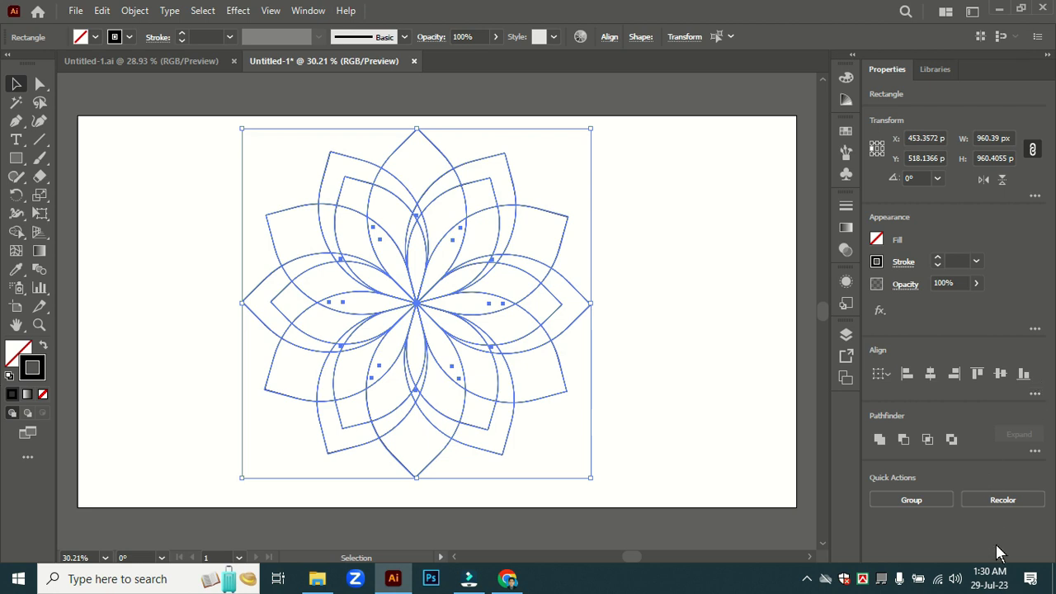
left_click(1032, 443)
left_click(1035, 450)
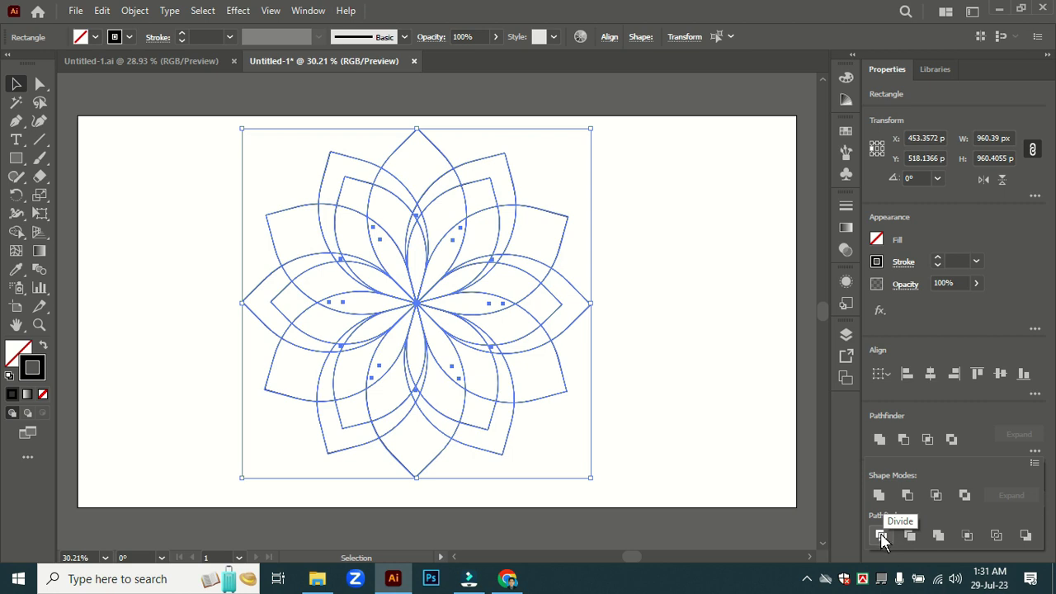
left_click(881, 537)
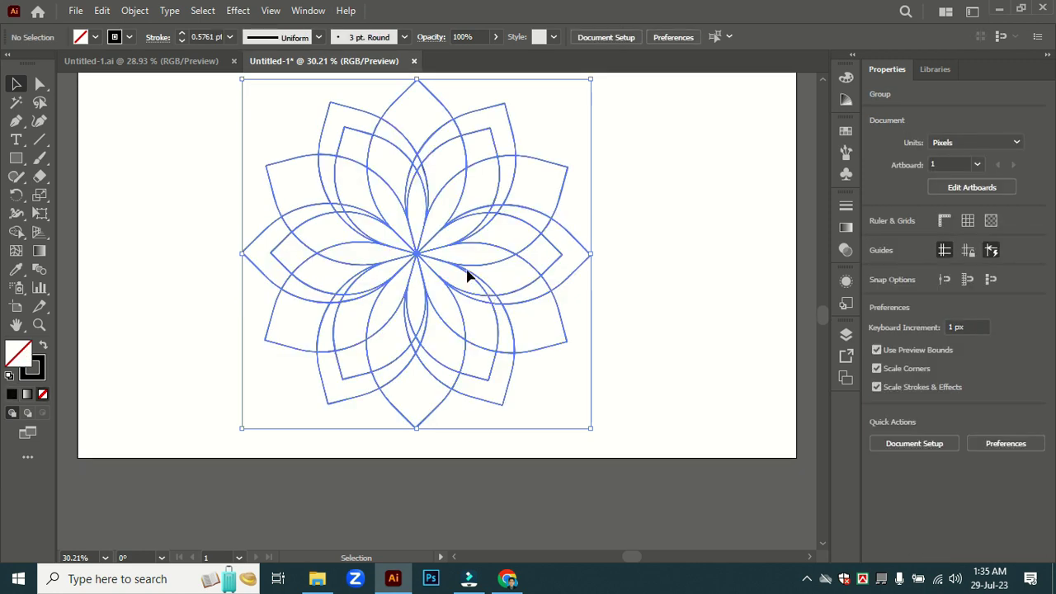
right_click(461, 247)
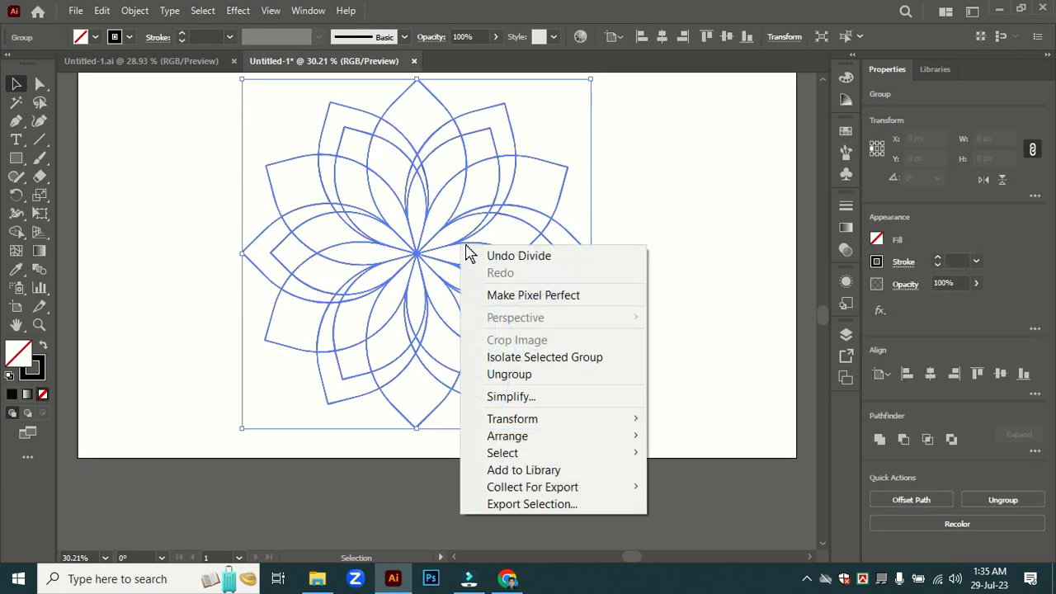
left_click(513, 375)
left_click(642, 217)
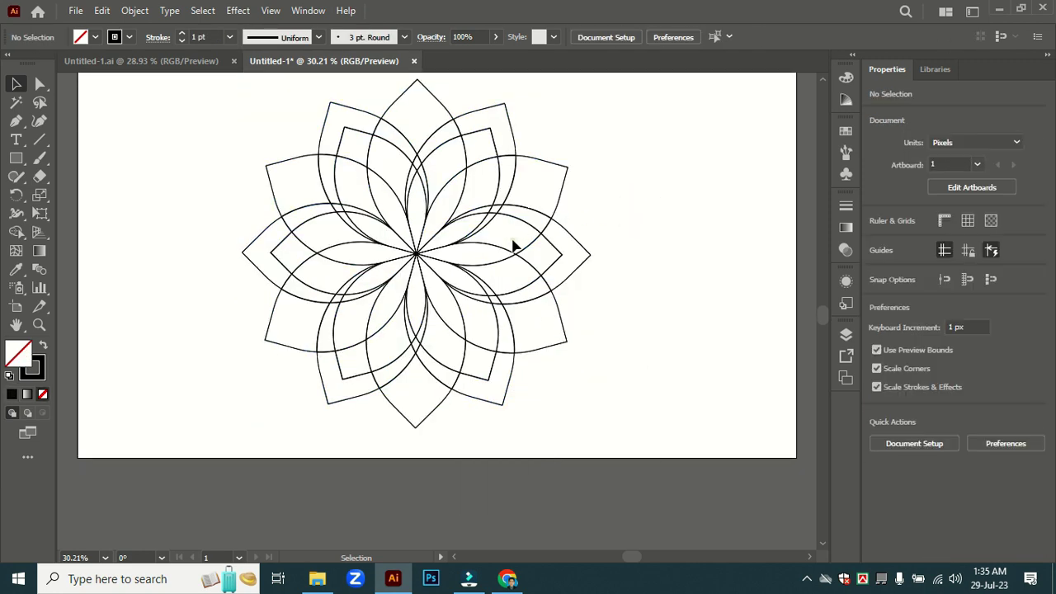
left_click(567, 322)
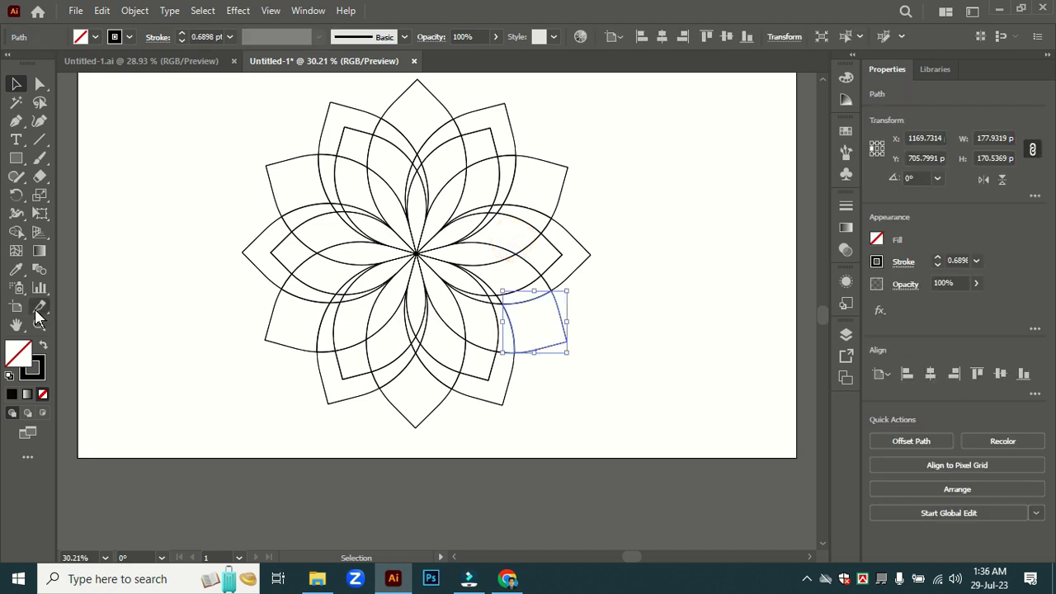
left_click(152, 248)
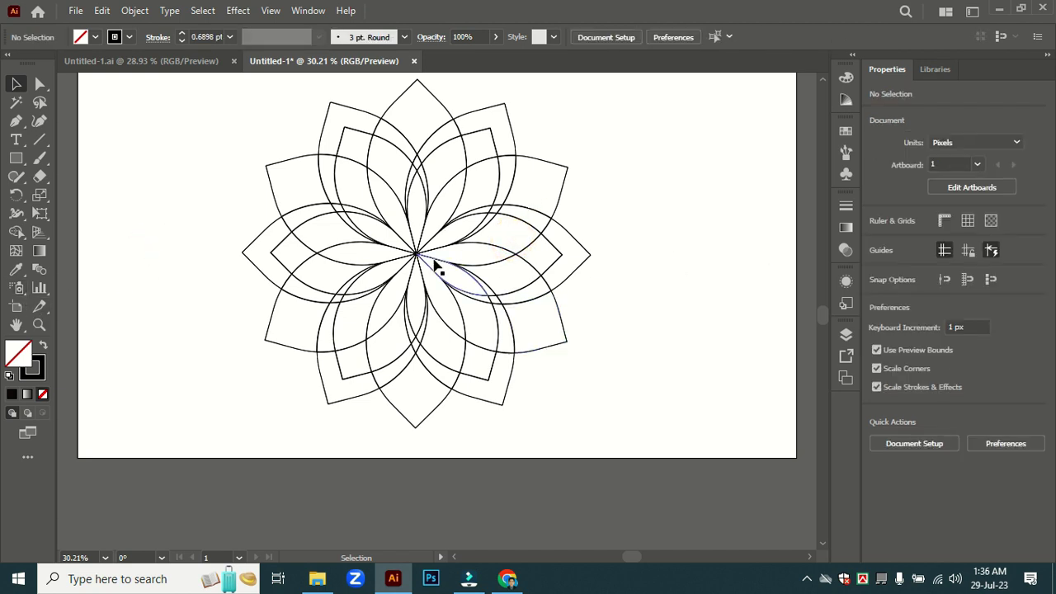
- Select the six outer tips of the first petal set and give them a linear gradient fill
left_click(278, 176)
left_click(496, 113, "shift")
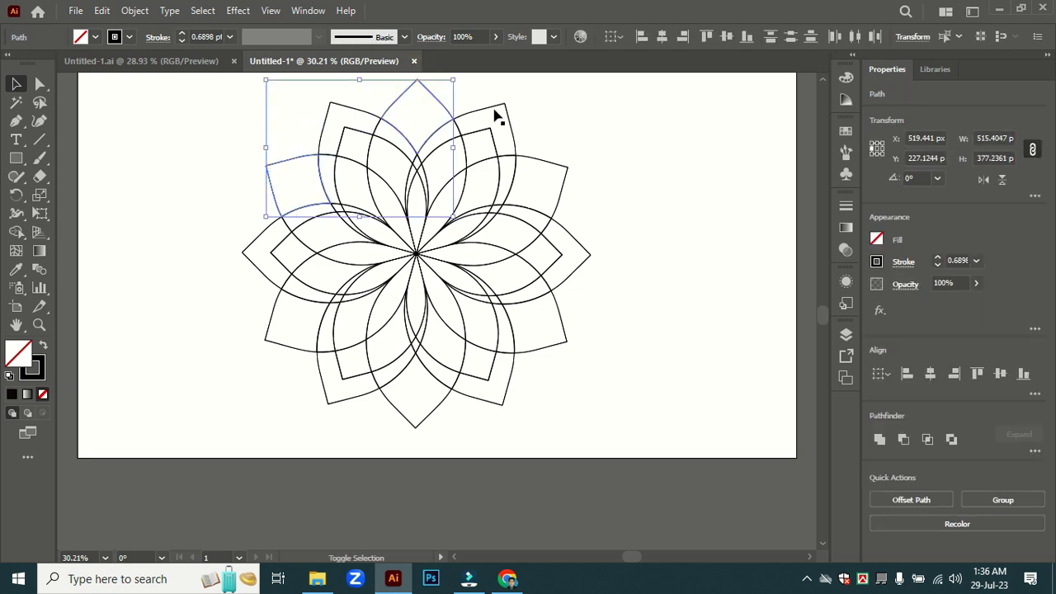
left_click(565, 171, "shift")
left_click(568, 328, "shift")
left_click(418, 423, "shift")
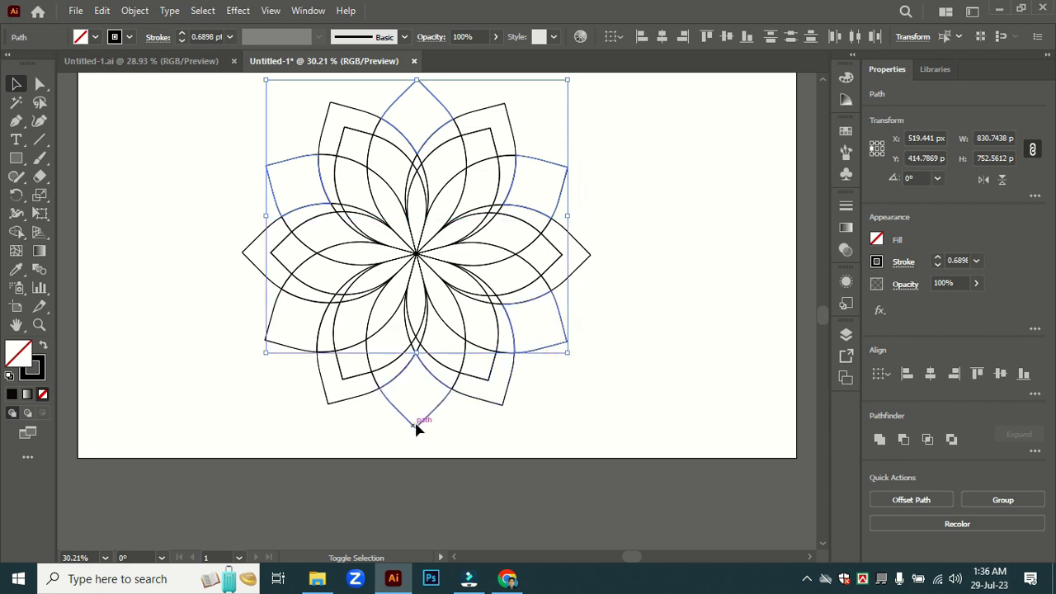
left_click(266, 338, "shift")
left_click(845, 228)
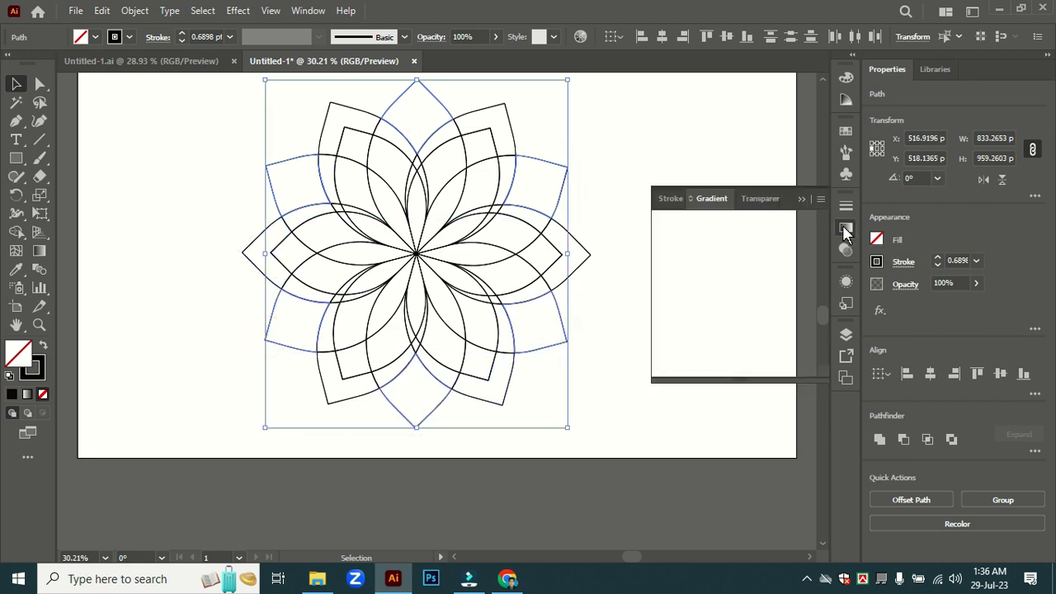
left_click(668, 324)
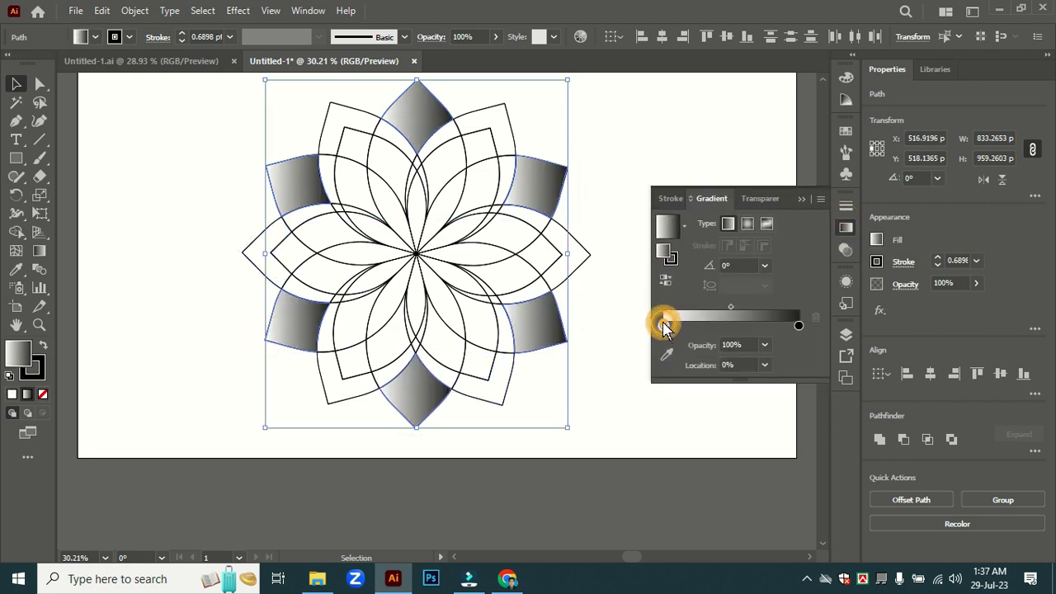
- Set both the start and end colour stops of the tips' gradient to red swatches
double_click(664, 325)
left_click(600, 408)
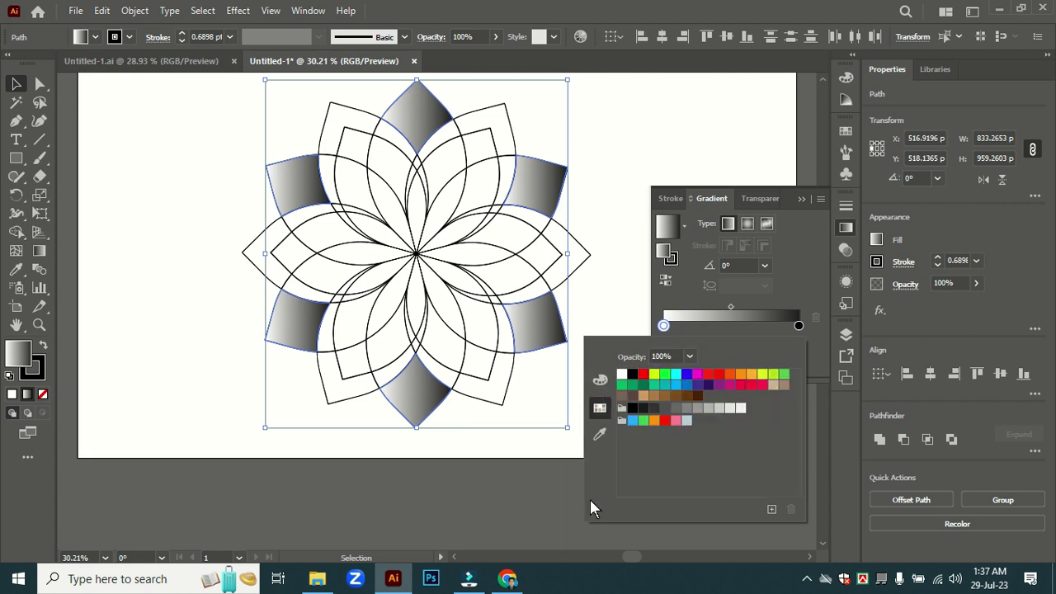
left_click(643, 378)
left_click(798, 325)
double_click(798, 325)
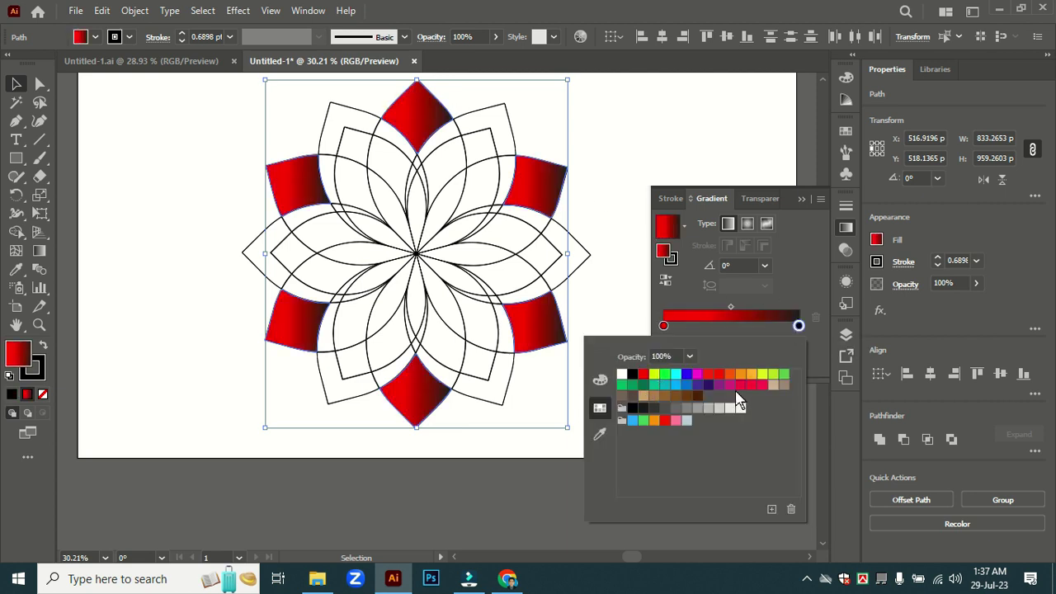
left_click(719, 375)
- Move the gradient's end stop to about the middle and recolour it with the red swatch from the bright colour group
left_click_drag(798, 325, 726, 325)
double_click(726, 325)
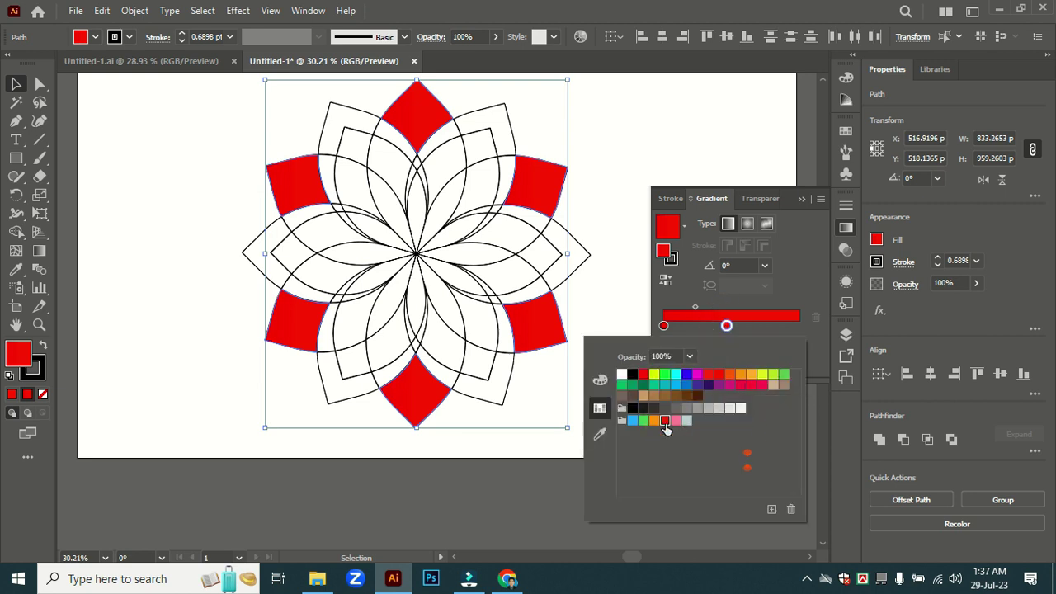
left_click(726, 325)
double_click(726, 325)
left_click(665, 420)
- Redirect the red gradients on the six outer tips with the Gradient tool, running them nearly horizontally, and extend one end stop
left_click(40, 250)
key("g")
left_click_drag(408, 77, 424, 155)
left_click_drag(416, 112, 424, 155)
scroll(419, 87, "up", 1)
left_click_drag(231, 202, 355, 194)
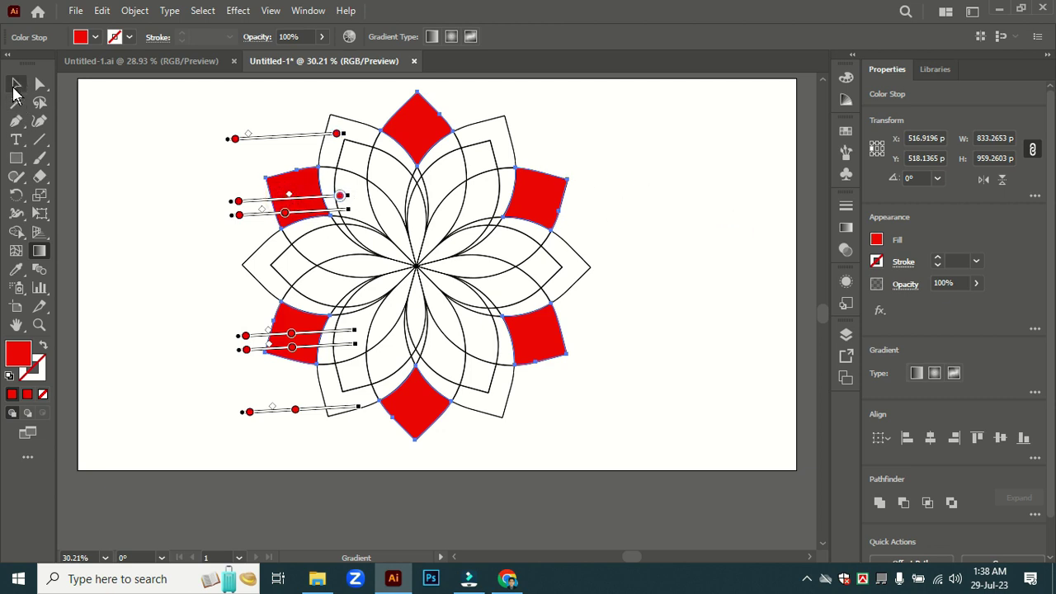
key("v")
left_click(418, 128)
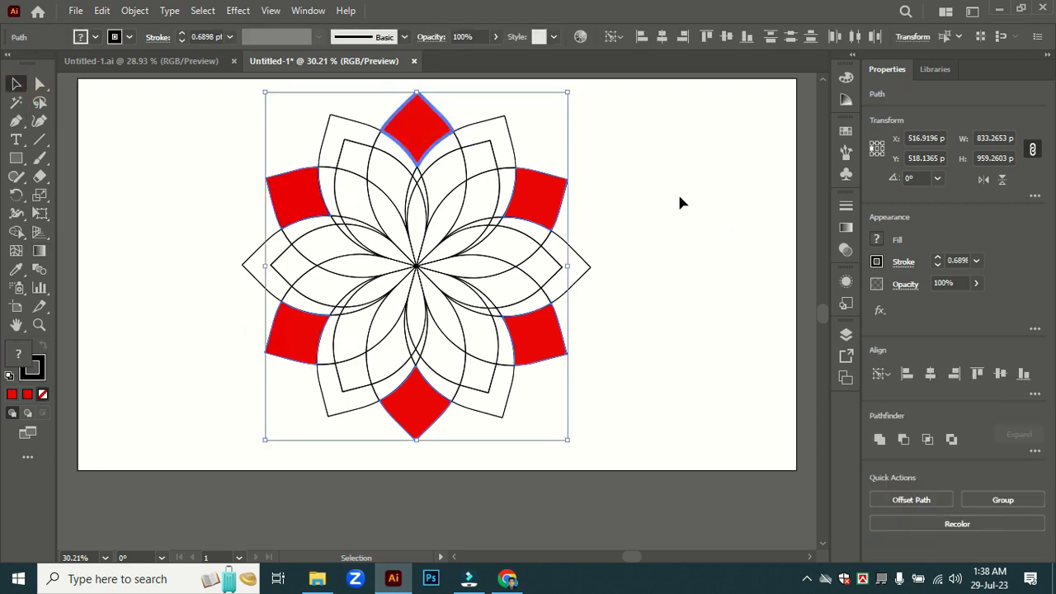
key("ctrl+F9")
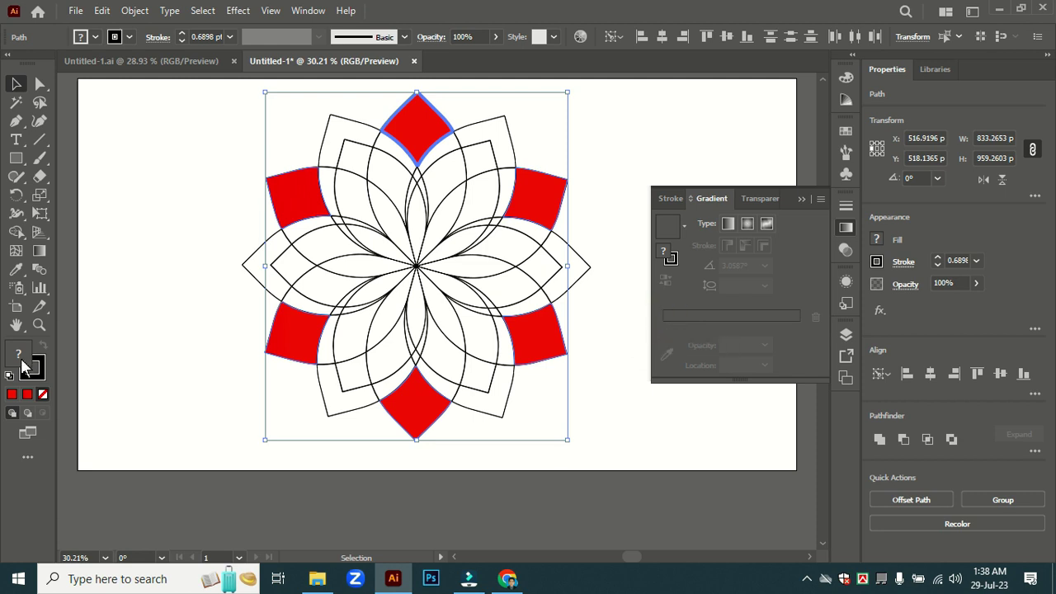
left_click(739, 175)
- Select the five red outer tips other than the upper-left one and reapply the linear red gradient to their fill
left_click(284, 194)
left_click(417, 127, "shift")
left_click(545, 194, "shift")
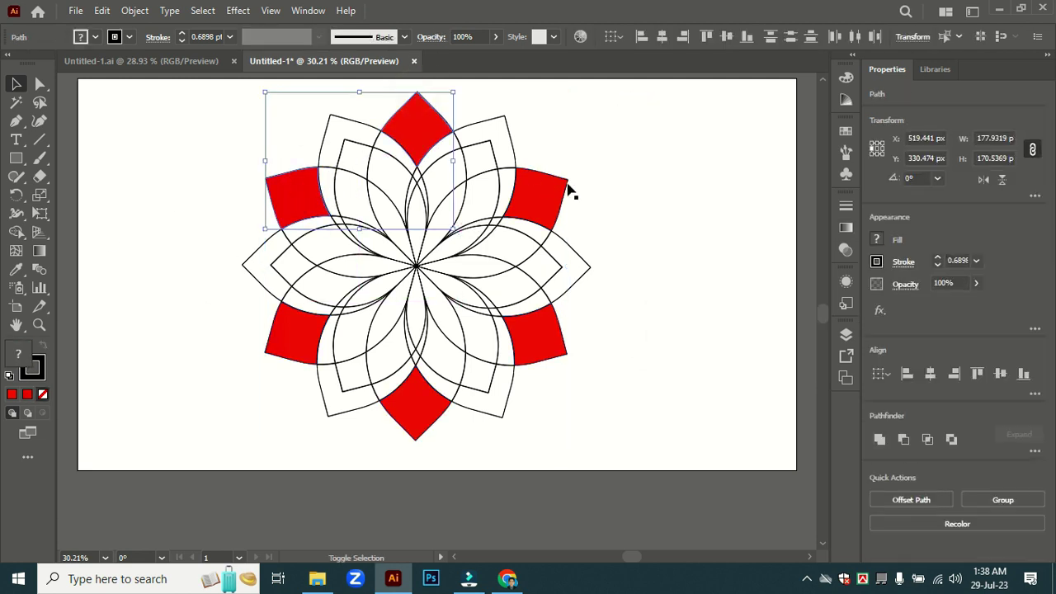
left_click(540, 339, "shift")
left_click(417, 413, "shift")
left_click(293, 334, "shift")
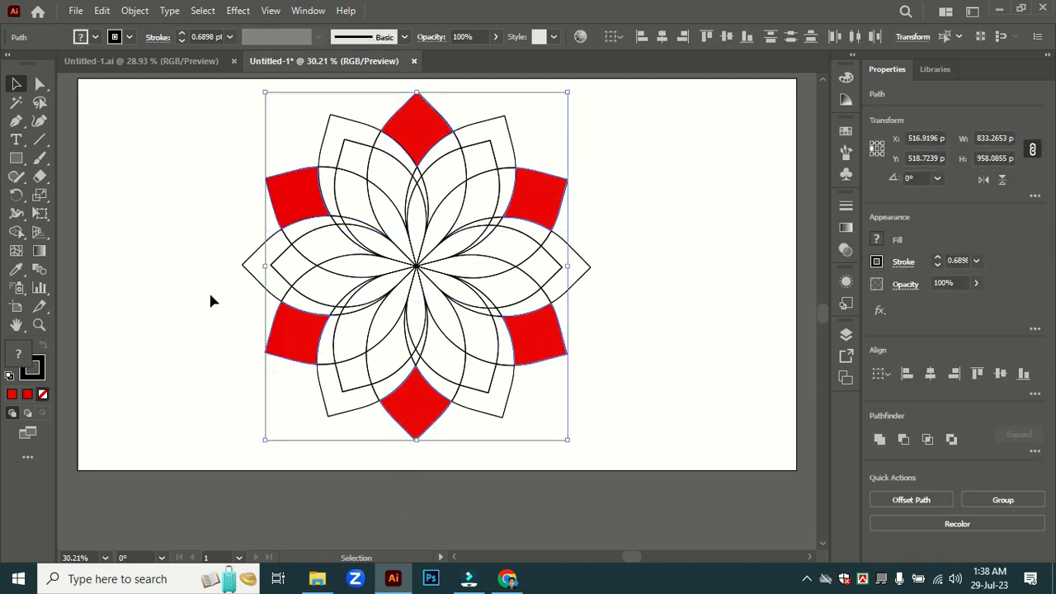
left_click(269, 181, "shift")
left_click(843, 233)
double_click(667, 253)
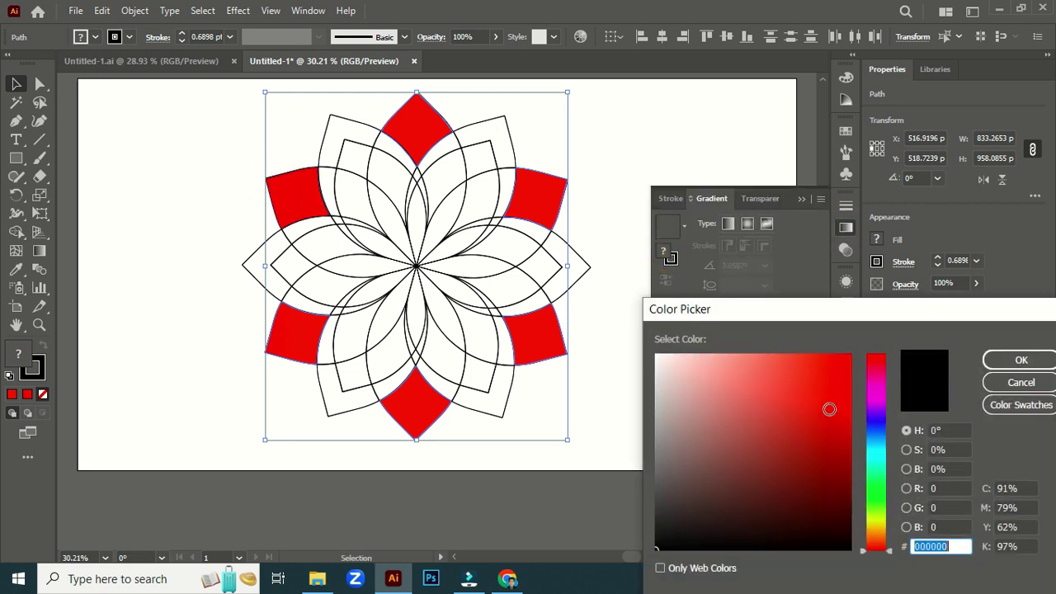
left_click(1018, 360)
left_click(759, 316)
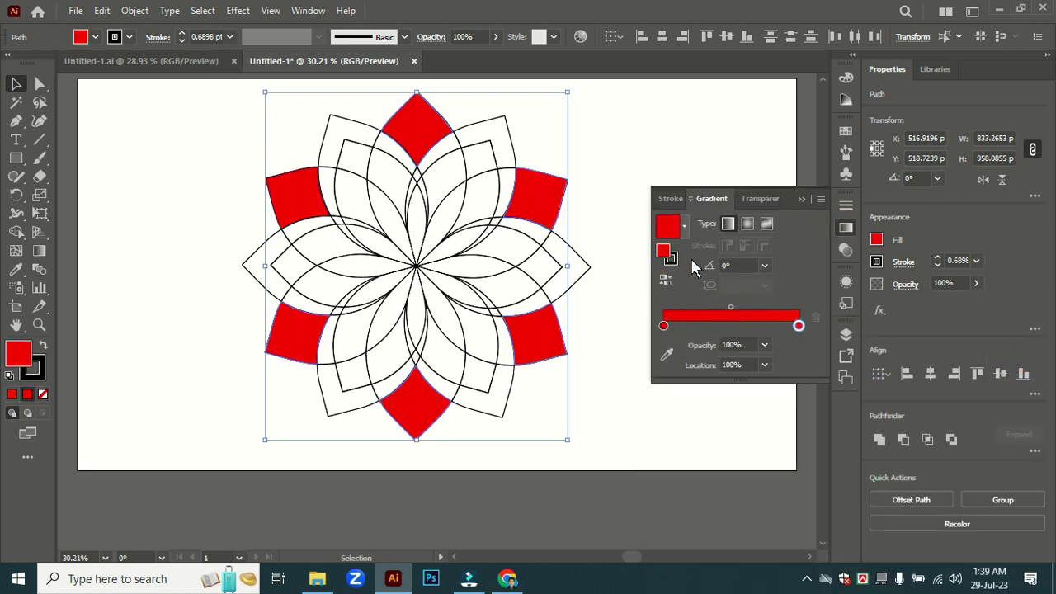
- Adjust the RGB values of the tips' gradient start stop and move the gradient midpoint to about 78%
double_click(663, 325)
left_click(600, 380)
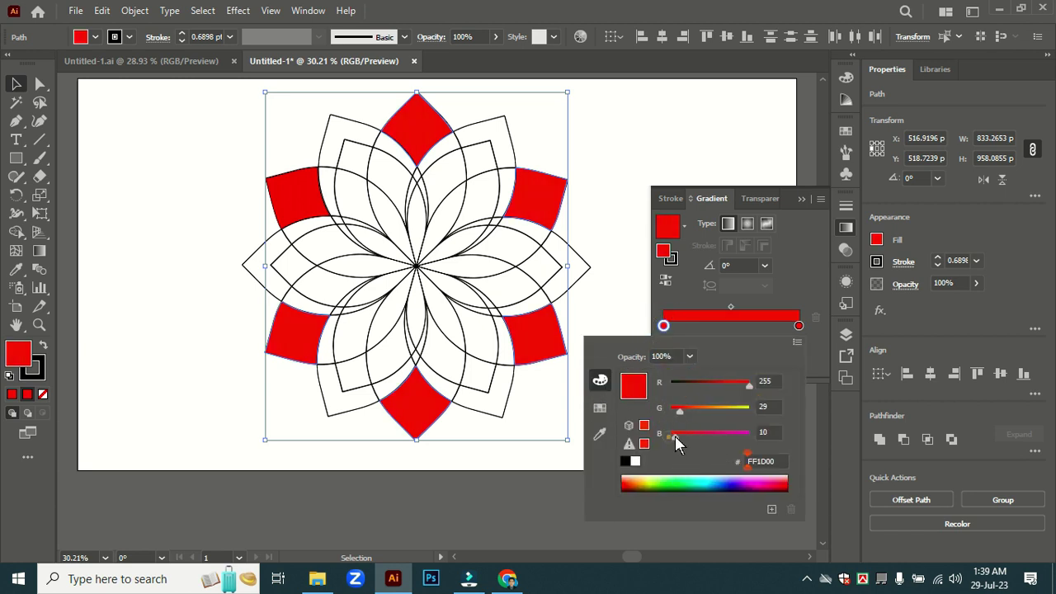
left_click_drag(674, 435, 677, 434)
left_click_drag(749, 385, 743, 386)
left_click(731, 317)
left_click_drag(731, 307, 768, 309)
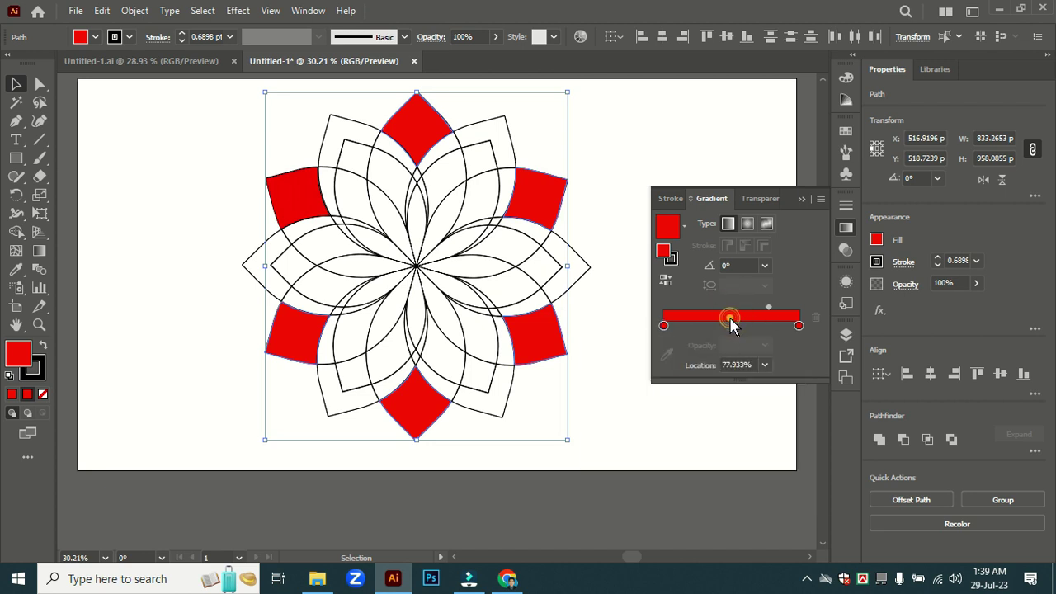
- Add a middle stop to the tips' gradient, recolour it magenta (R=158 G=0 B=93), and shift the second midpoint to 13%
left_click(730, 321)
double_click(798, 325)
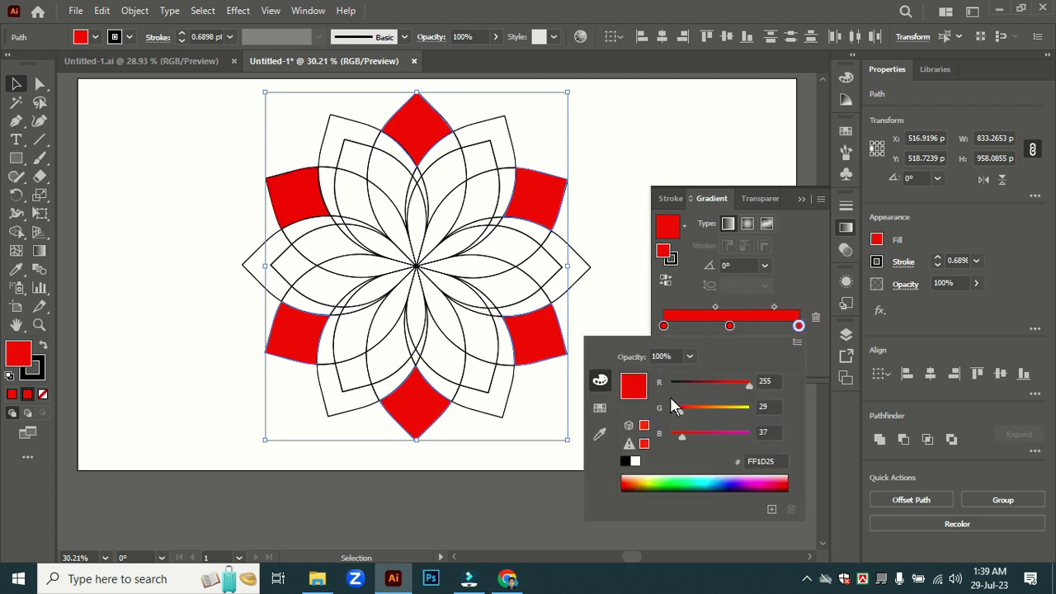
left_click(600, 406)
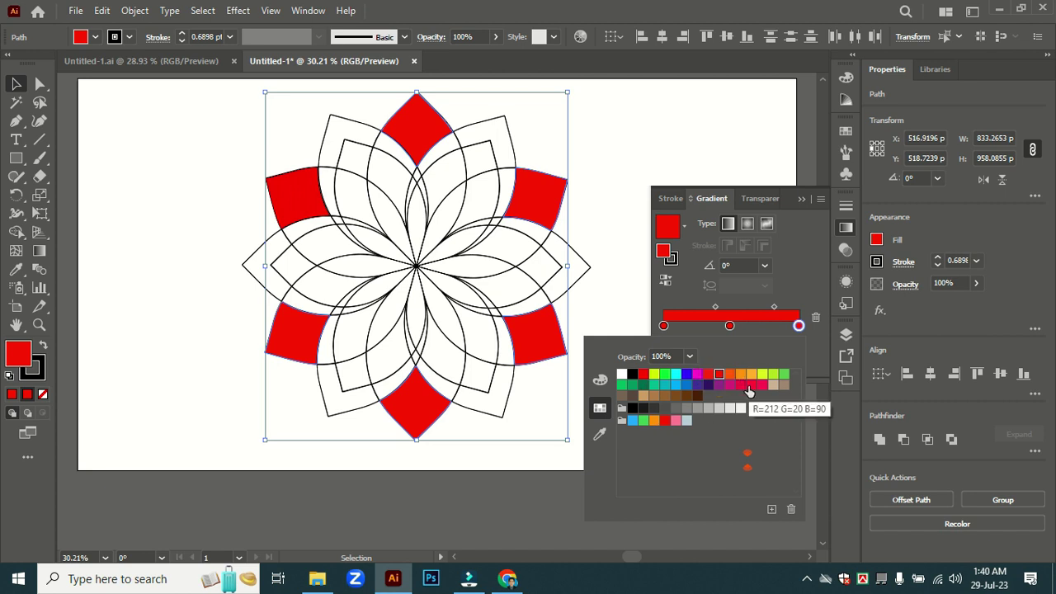
double_click(730, 325)
left_click(728, 386)
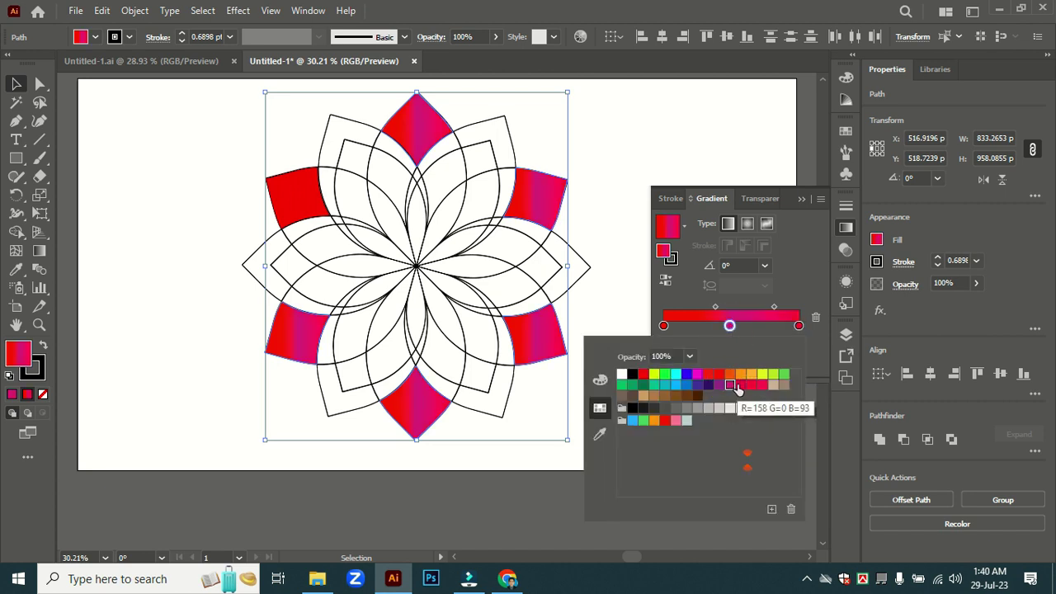
left_click_drag(774, 307, 748, 310)
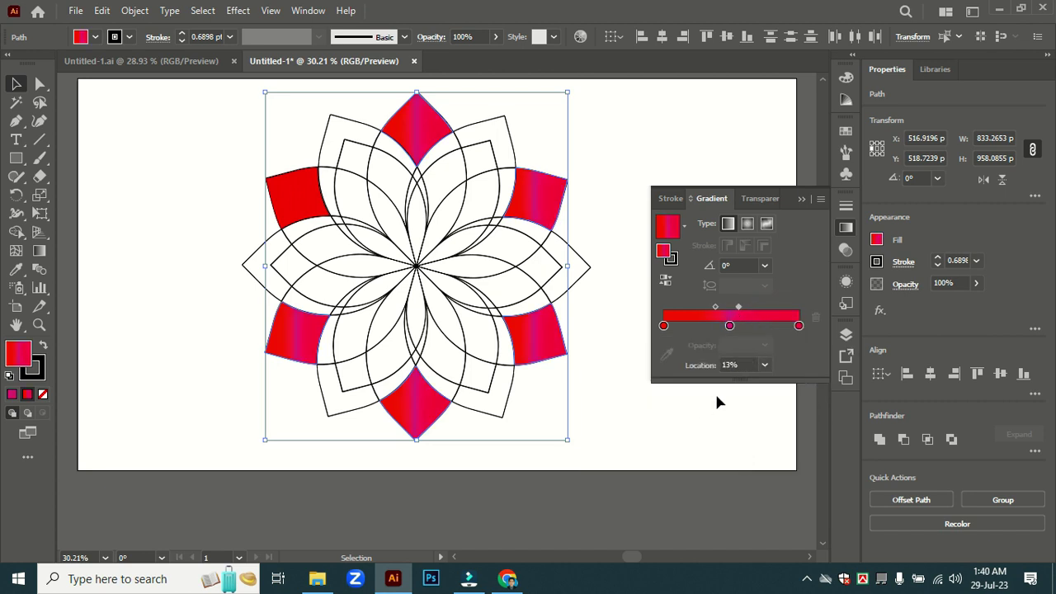
- Recolour the middle stop of the tips' gradient with a crimson swatch and slide it to 100%
left_click(271, 180)
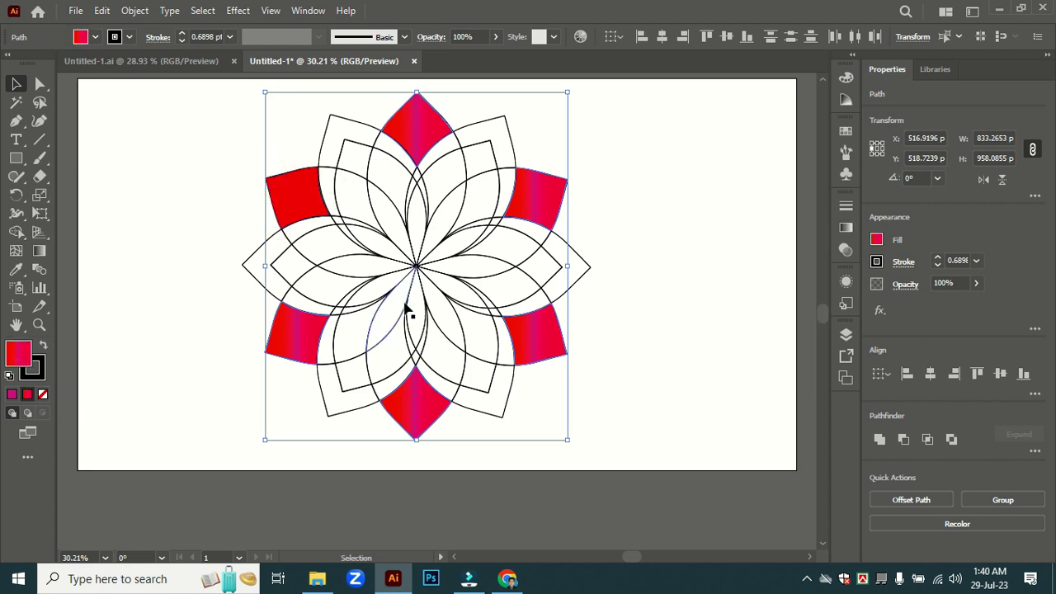
left_click(846, 229)
left_click(730, 326)
double_click(729, 325)
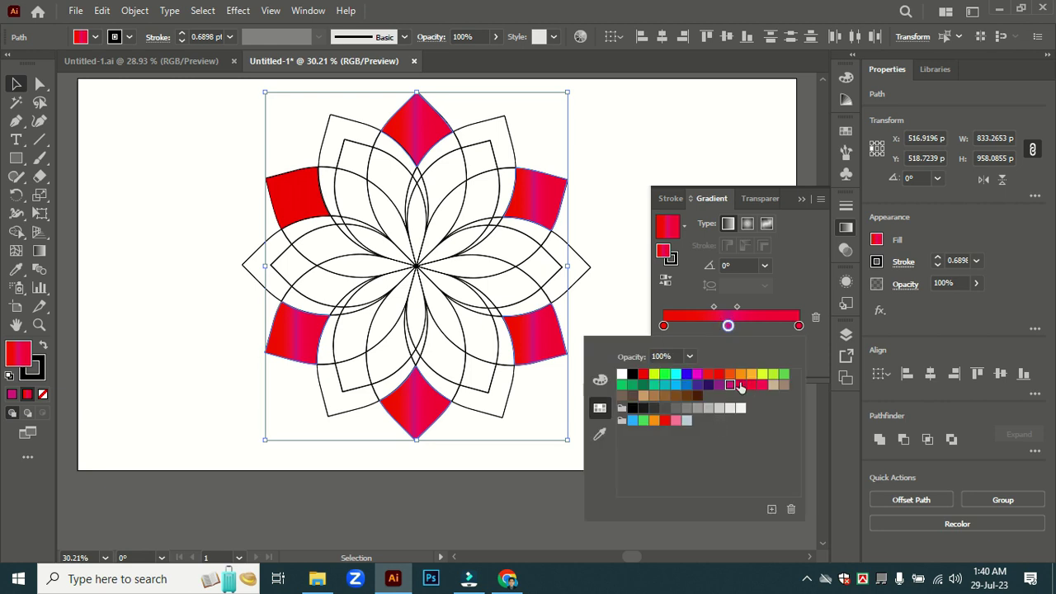
left_click(740, 382)
left_click(729, 325)
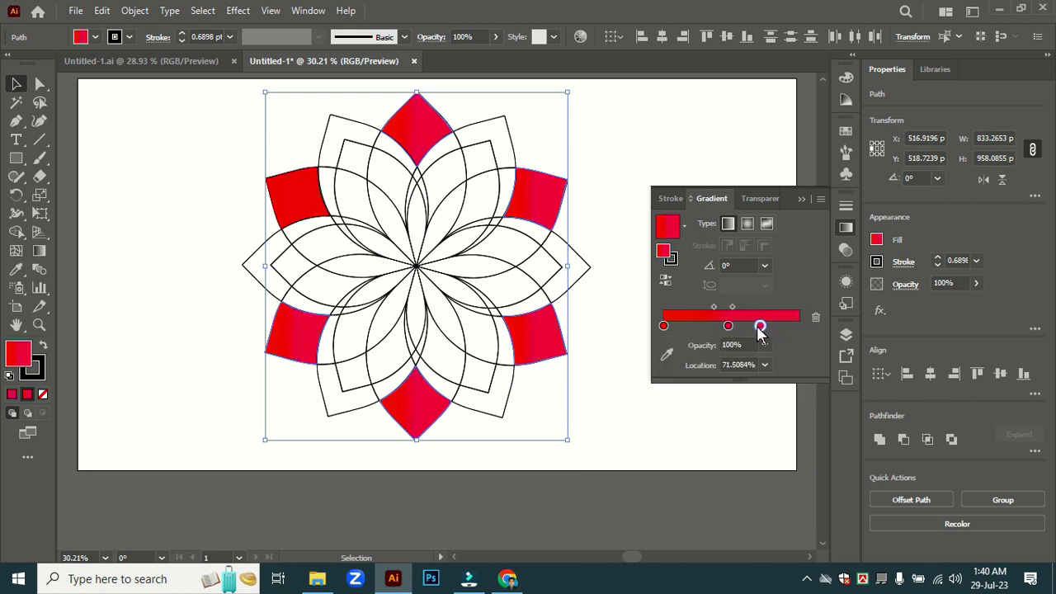
left_click_drag(759, 326, 797, 326)
left_click_drag(727, 326, 799, 326)
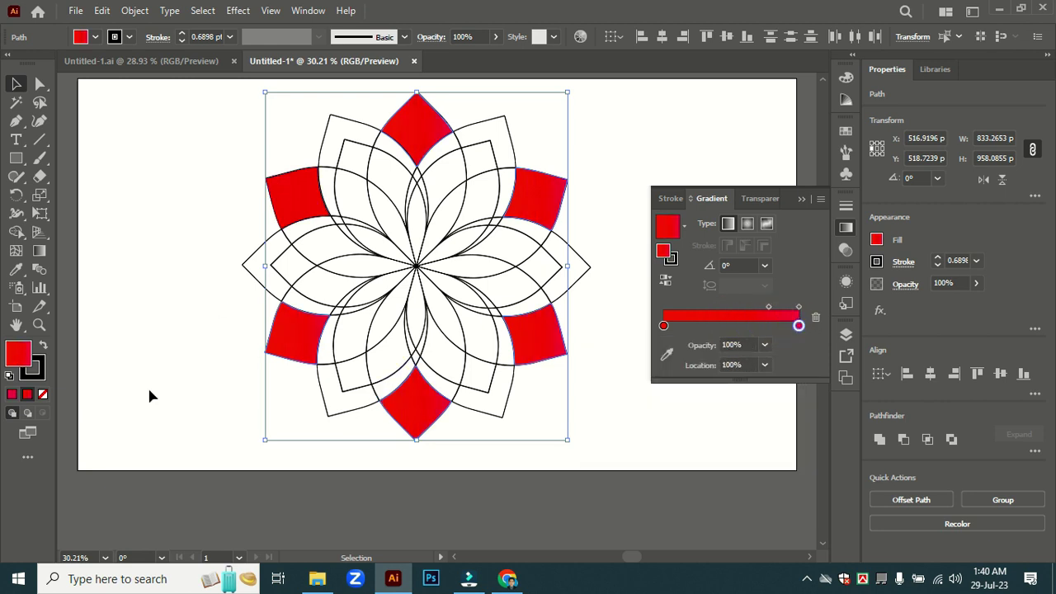
- Redirect the gradients of the selected tips with the Gradient tool, trying diagonal and nearly vertical directions across the flower
left_click(38, 252)
mouse_move(563, 202)
left_mouse_down()
mouse_move(538, 208)
mouse_move(611, 171)
mouse_move(634, 200)
left_mouse_up()
mouse_move(386, 104)
left_mouse_down()
mouse_move(445, 172)
mouse_move(428, 159)
left_mouse_up()
left_click_drag(257, 171, 324, 210)
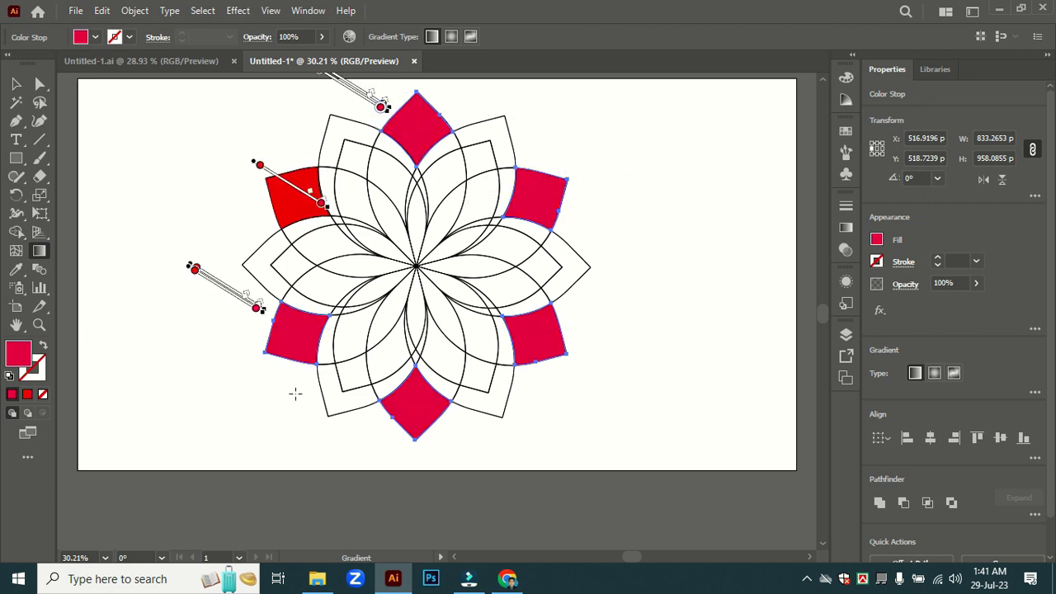
left_click_drag(254, 368, 319, 306)
mouse_move(393, 409)
left_mouse_down()
mouse_move(432, 438)
mouse_move(404, 440)
mouse_move(433, 320)
left_mouse_up()
left_click_drag(422, 455, 406, 315)
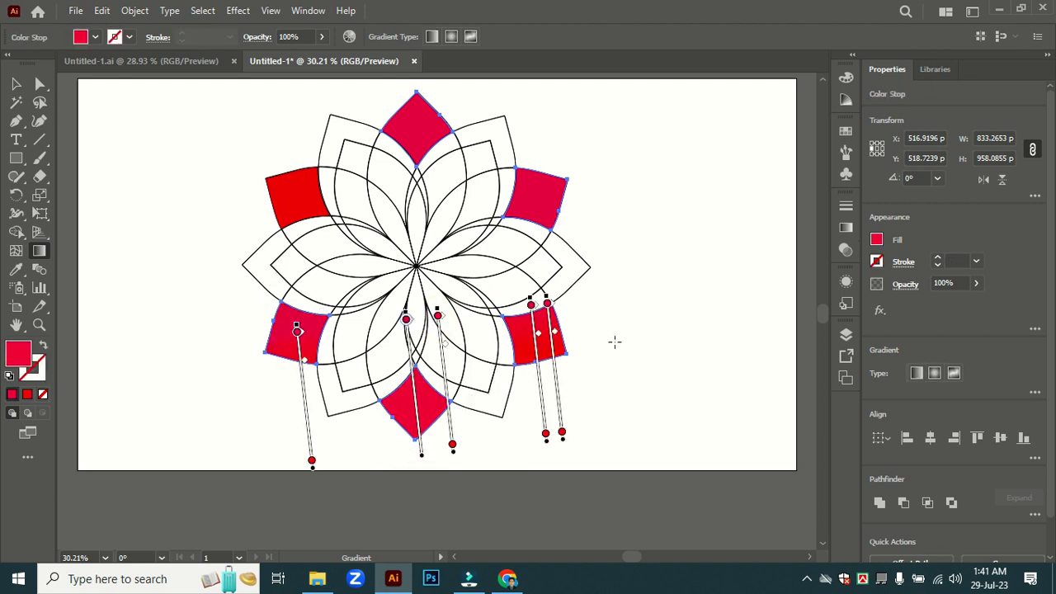
left_click_drag(538, 377, 532, 320)
left_click(695, 165)
- Copy the red fill of the upper-left tip onto the five selected tips with the Eyedropper
key("v")
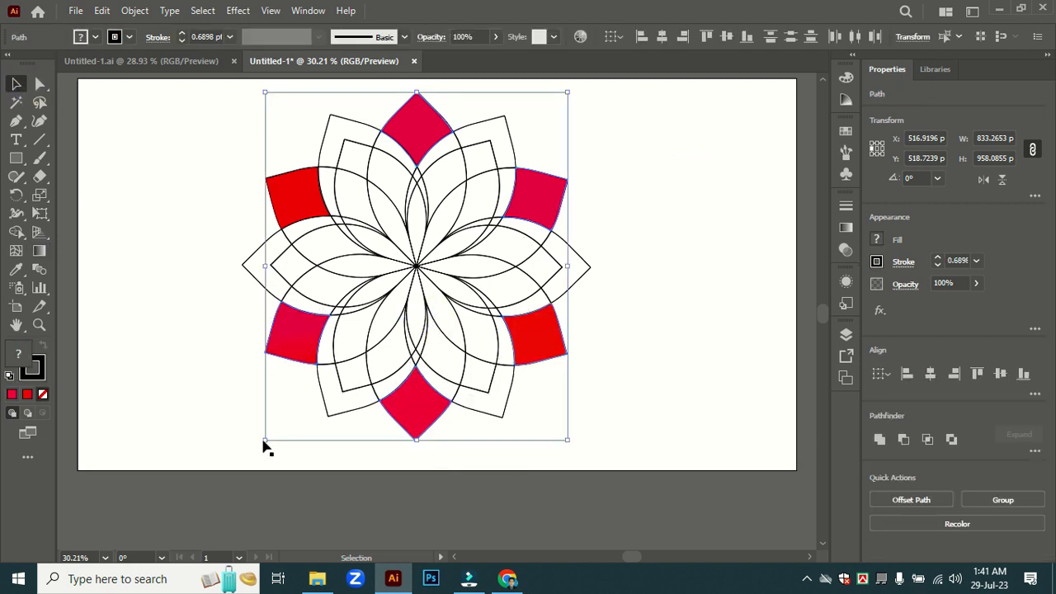
left_click(15, 270)
left_click(295, 197)
left_click(16, 84)
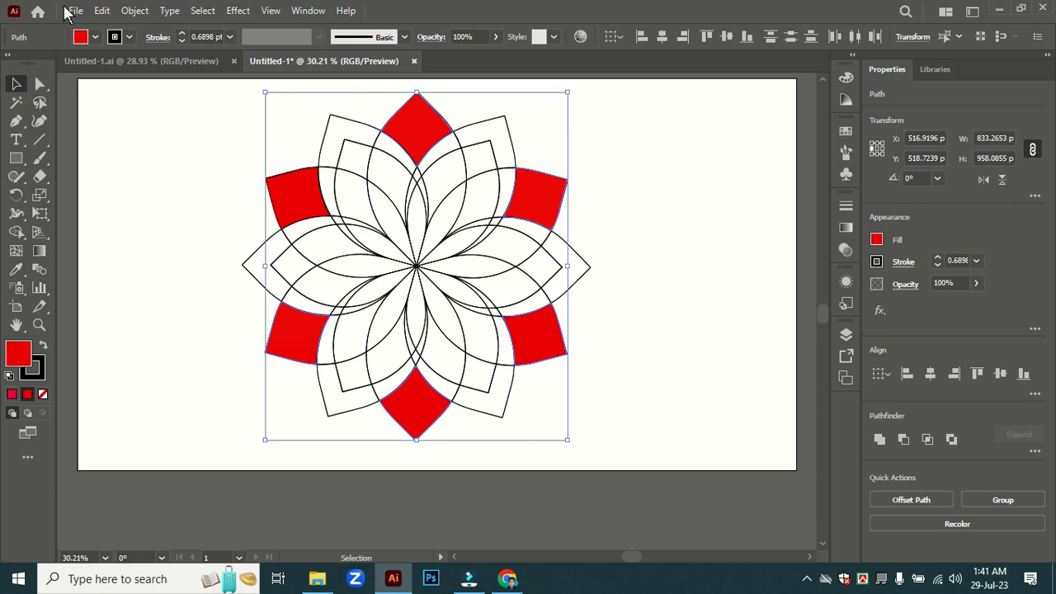
- Select the outer chevron pieces of the second petal set, except the upper-left one, and apply the linear gradient fill
left_click(331, 127)
left_click(511, 129)
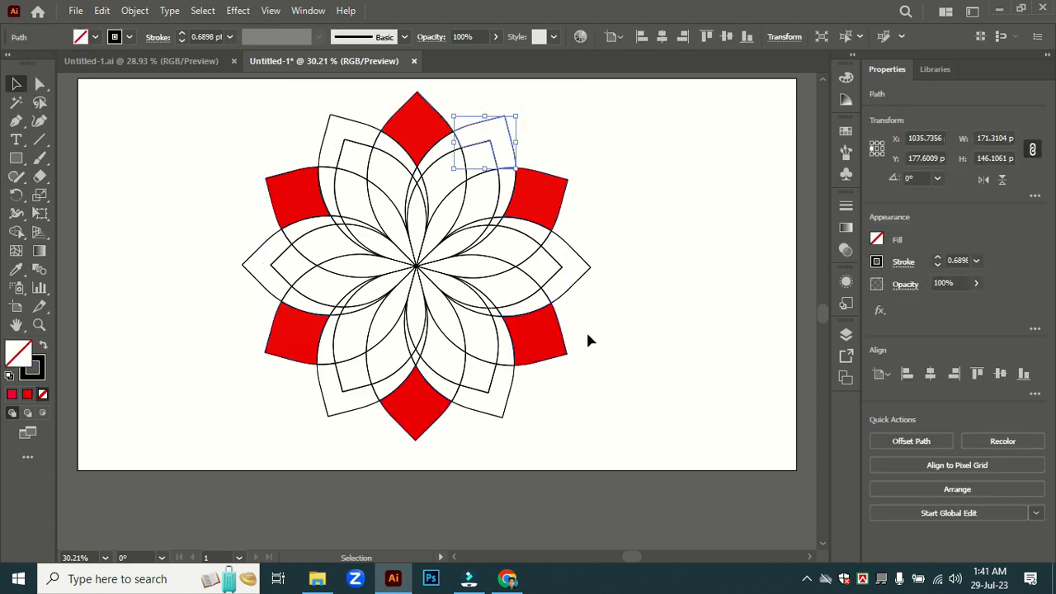
left_click(588, 265, "shift")
left_click(500, 416, "shift")
left_click(332, 415, "shift")
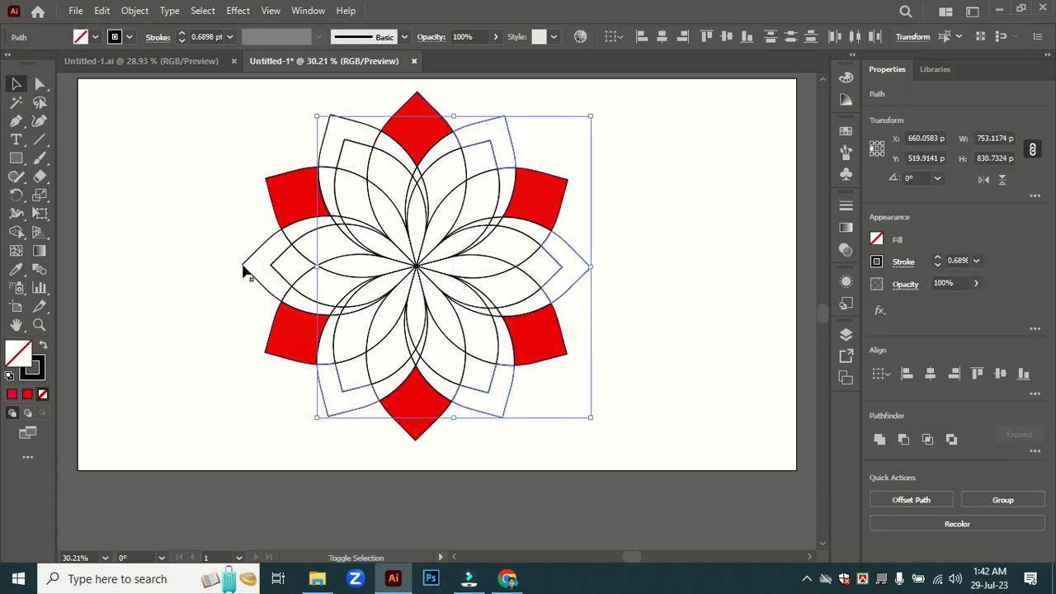
left_click(243, 265, "shift")
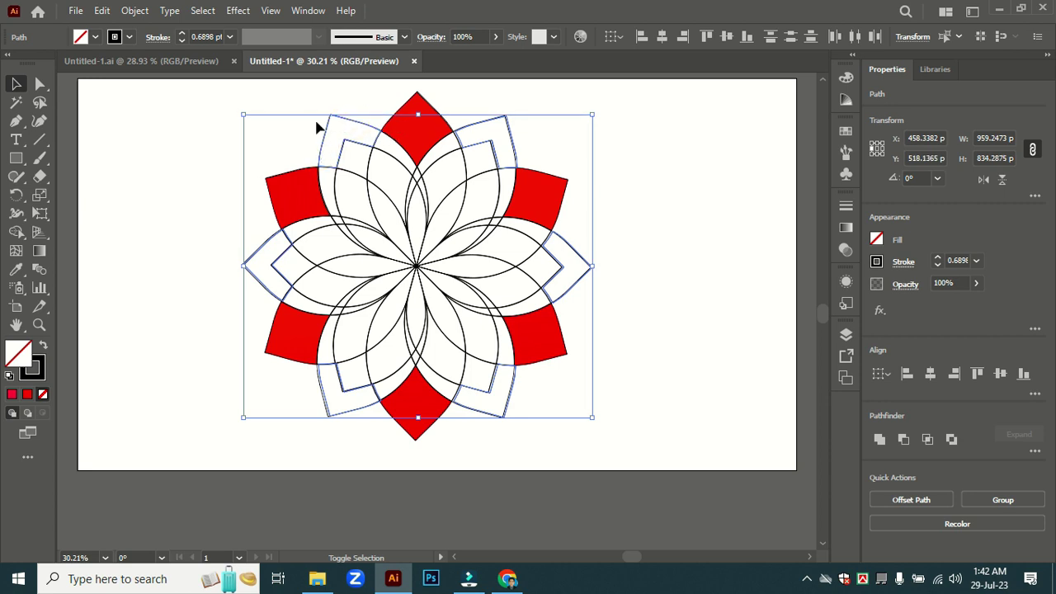
left_click(846, 227)
left_click(663, 325)
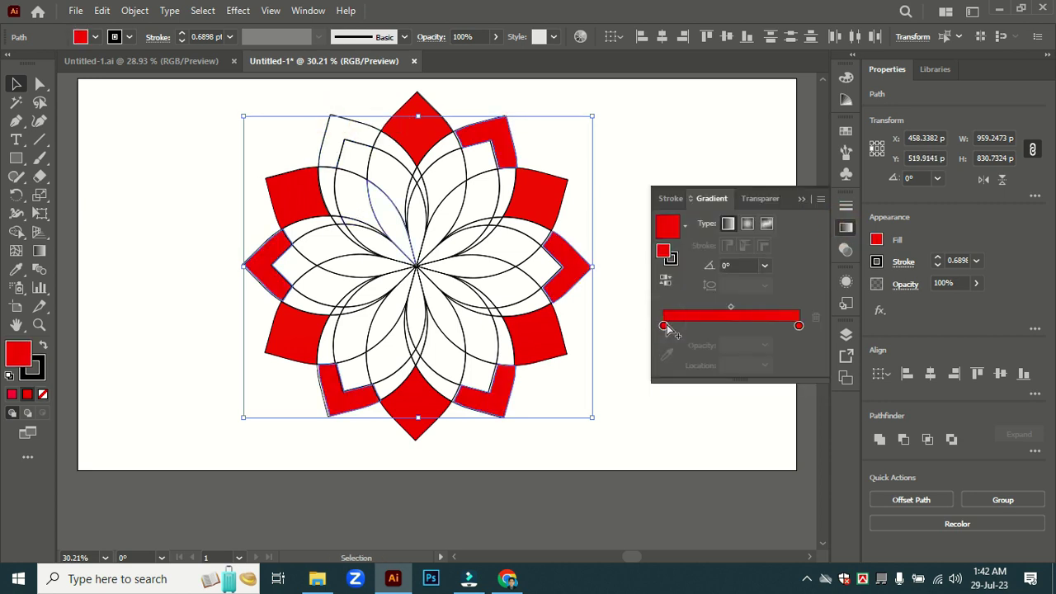
- Set the chevrons' gradient start stop to RGB Yellow, move the midpoint to about 81%, and deselect
double_click(663, 325)
left_click(654, 375)
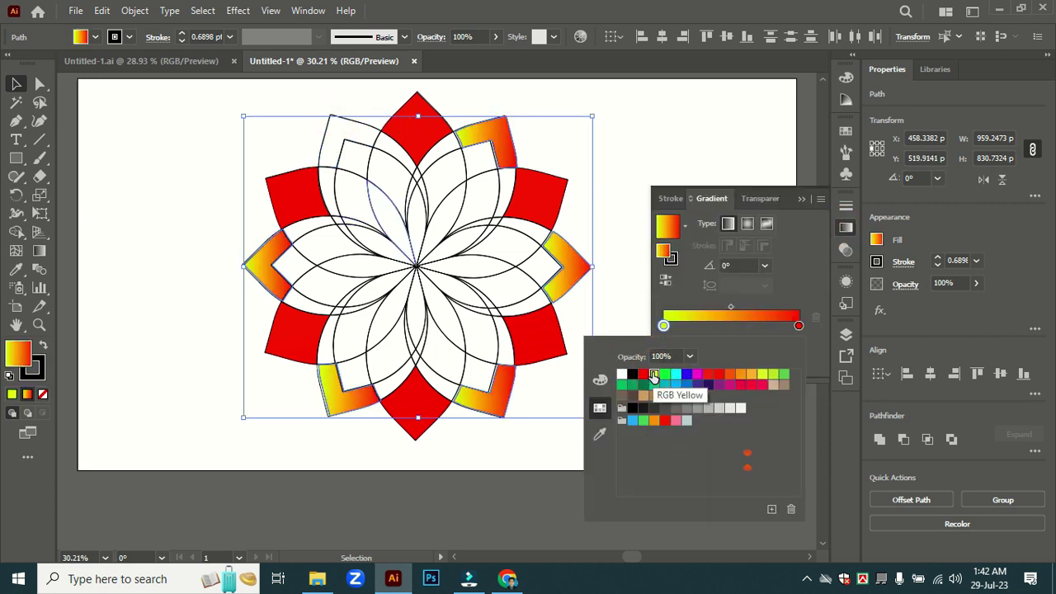
left_click_drag(730, 306, 778, 310)
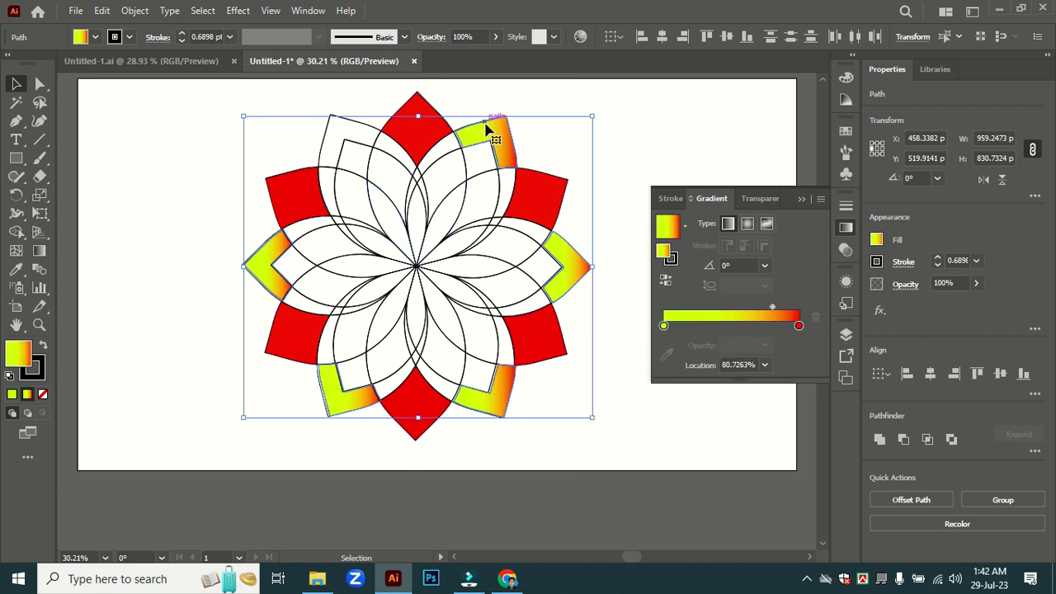
left_click(662, 126)
- Try to copy the yellow-to-red chevron gradient onto the topmost red tip with the Eyedropper
left_click(421, 111)
left_click(16, 269)
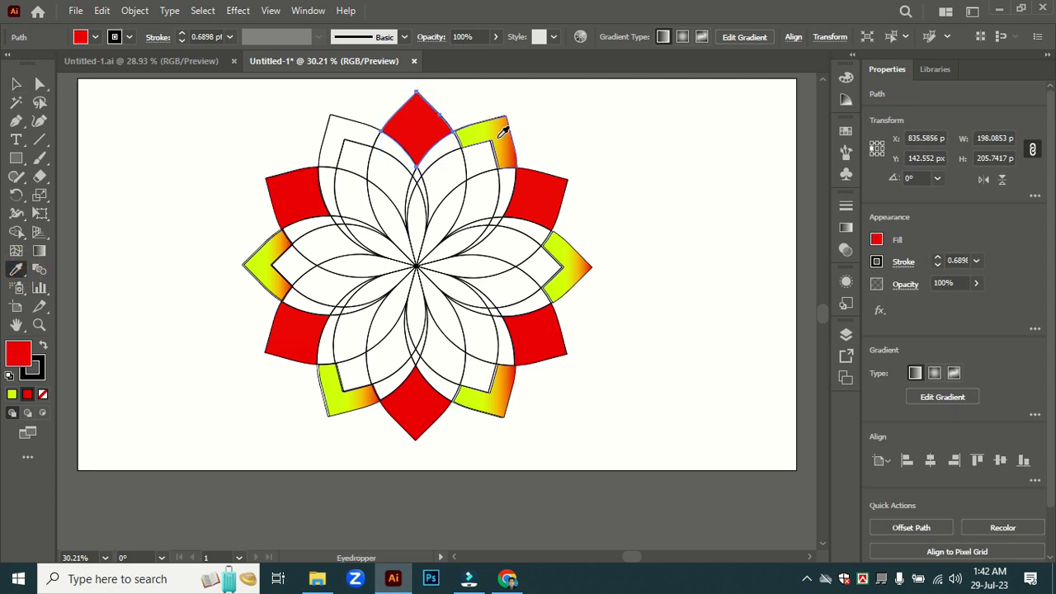
left_click(502, 127)
left_click(17, 84)
- Copy the yellow-to-red gradient from the upper-right chevron onto the unfilled upper-left chevron, then deselect
left_click(332, 123)
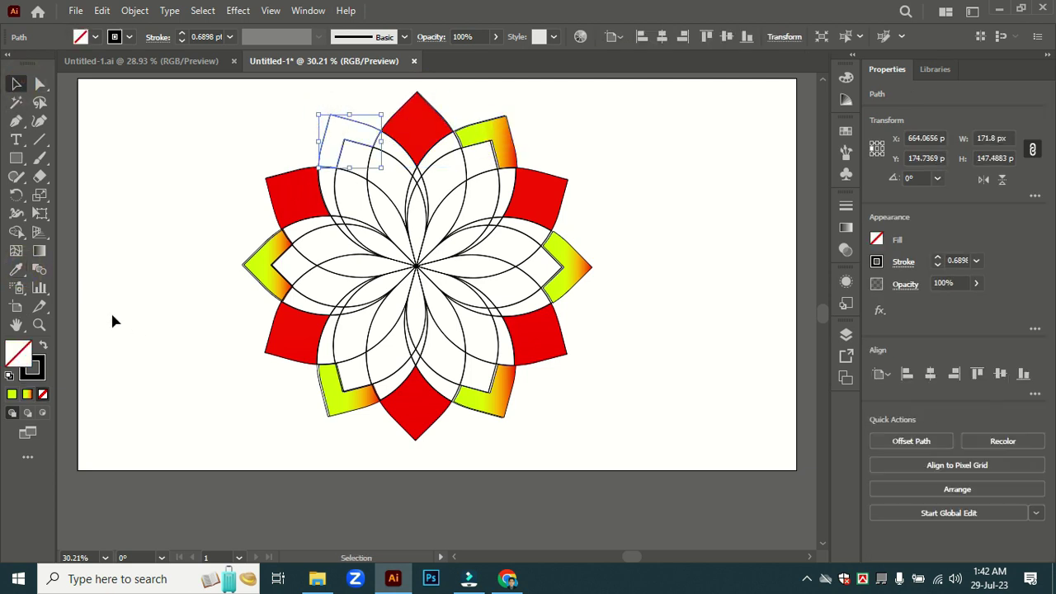
left_click(16, 269)
left_click(493, 130)
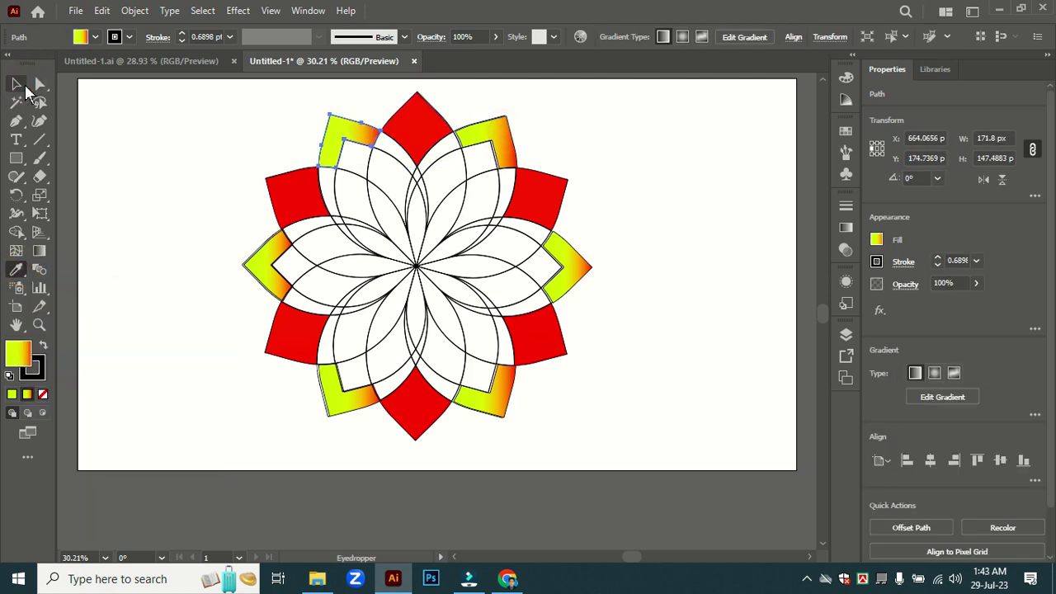
left_click(16, 85)
left_click(662, 259)
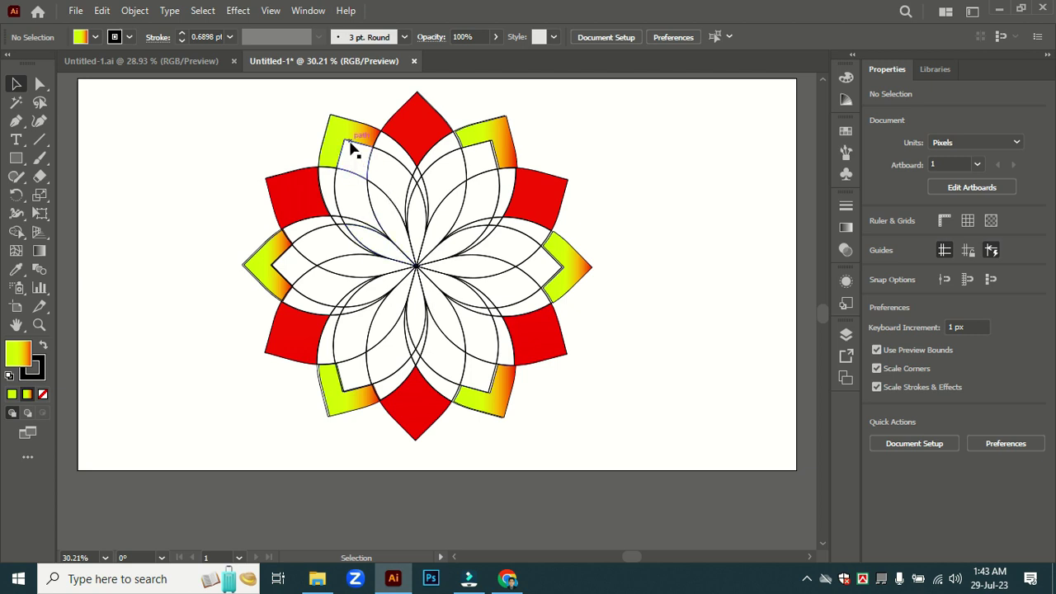
- Select the diamond pieces inside the chevrons, except the lower-left one, and apply the linear gradient fill
left_click(348, 146)
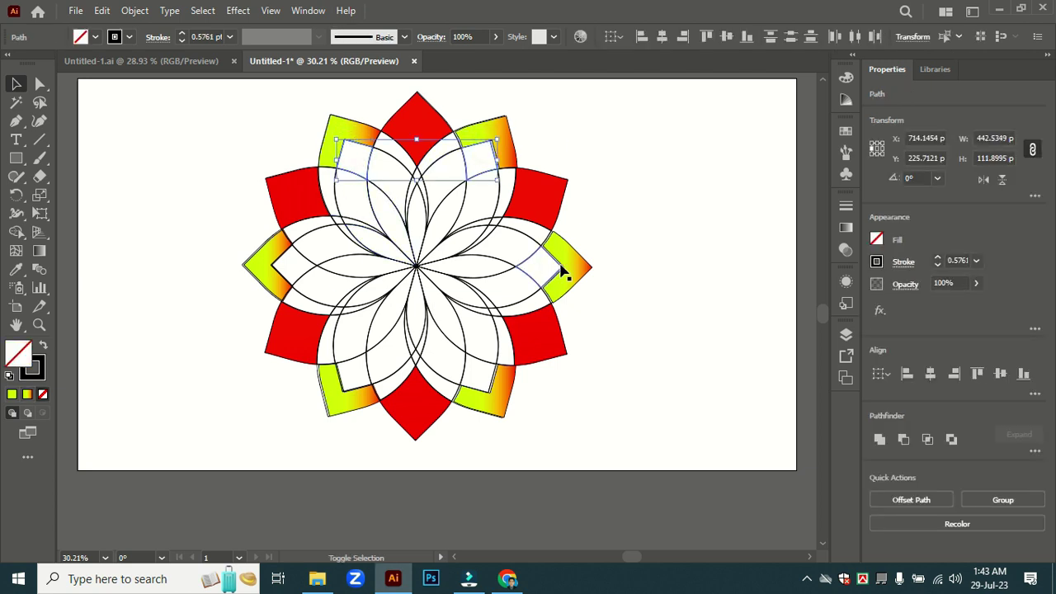
left_click(564, 273, "shift")
left_click(495, 396, "shift")
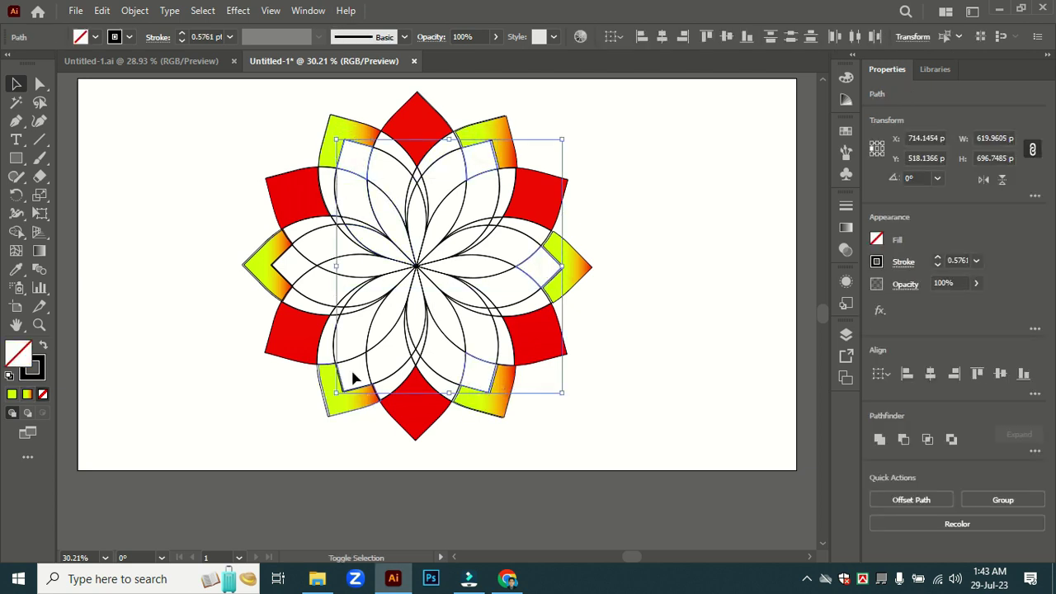
left_click(276, 267, "shift")
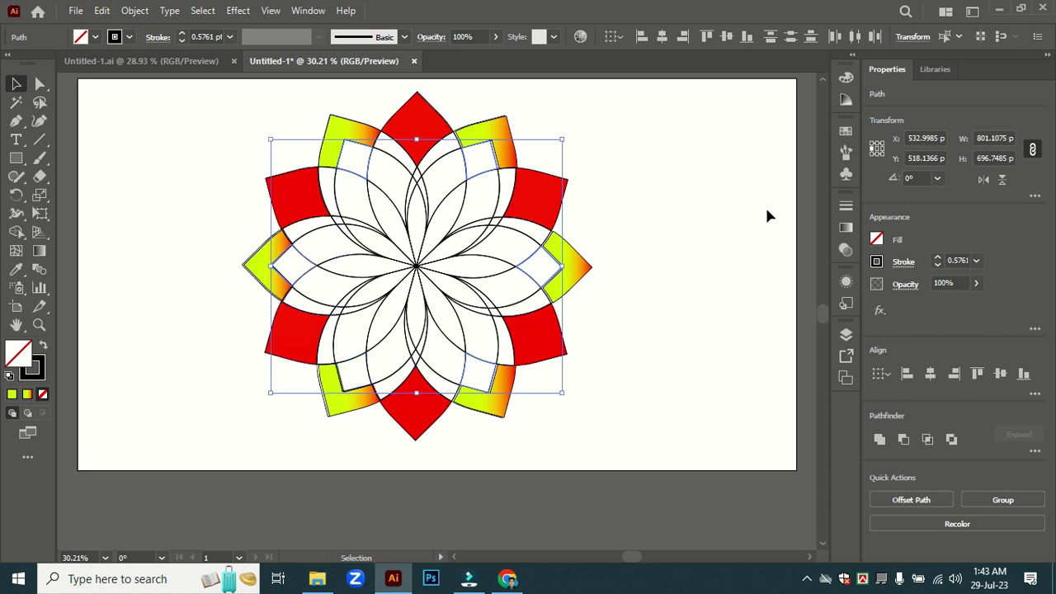
left_click(845, 228)
left_click(665, 316)
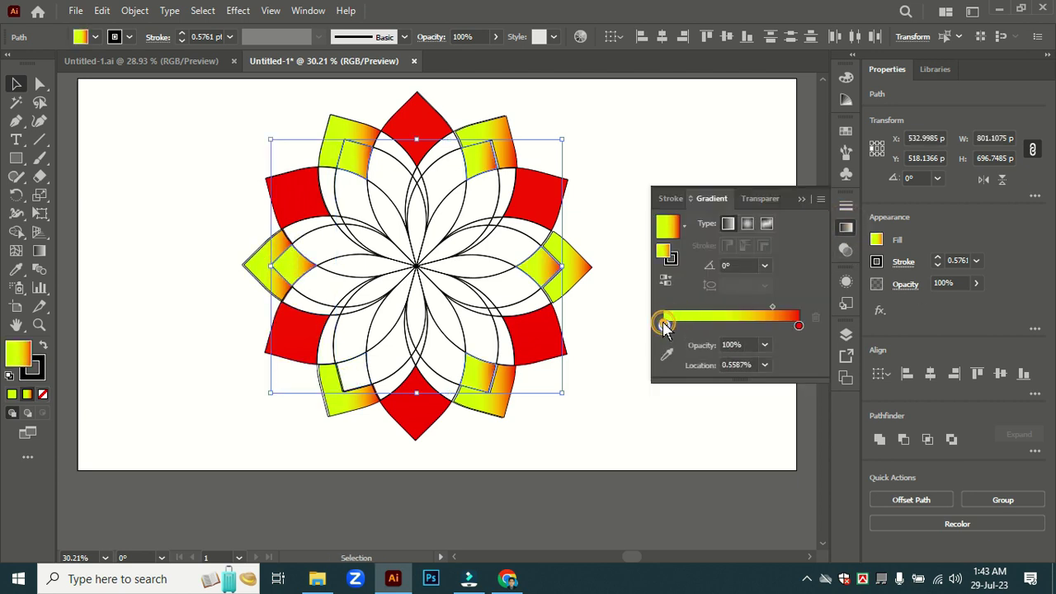
- Set the start stop of the diamonds' gradient to the blue swatch and move the midpoint to 87%
double_click(664, 325)
left_click(688, 376)
left_click(787, 313)
left_click_drag(773, 306, 794, 308)
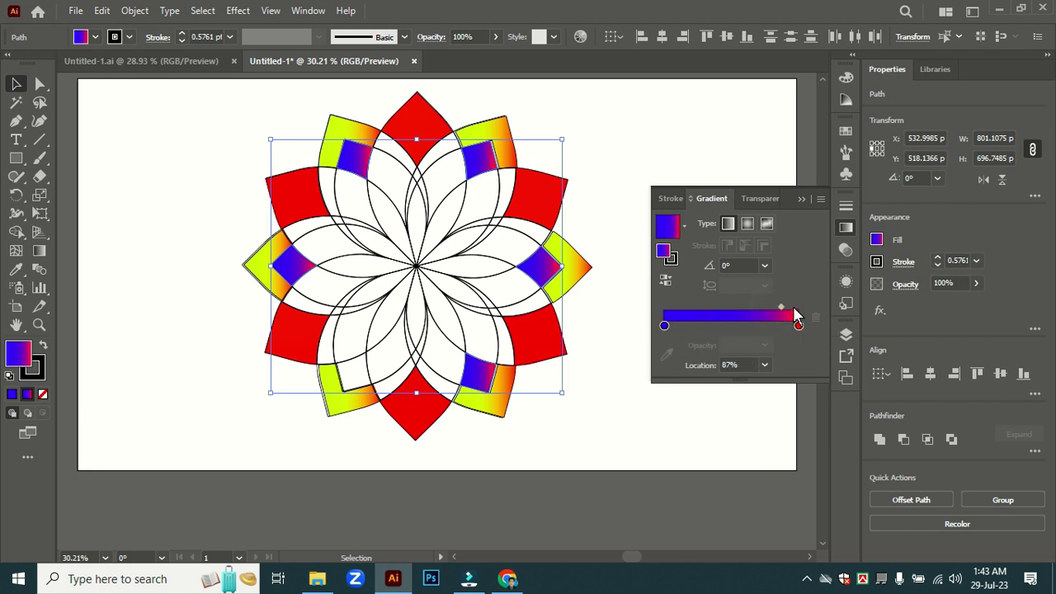
- Recolour the end stop of the diamonds' gradient with the same blue swatch and move it to about 49%
double_click(799, 325)
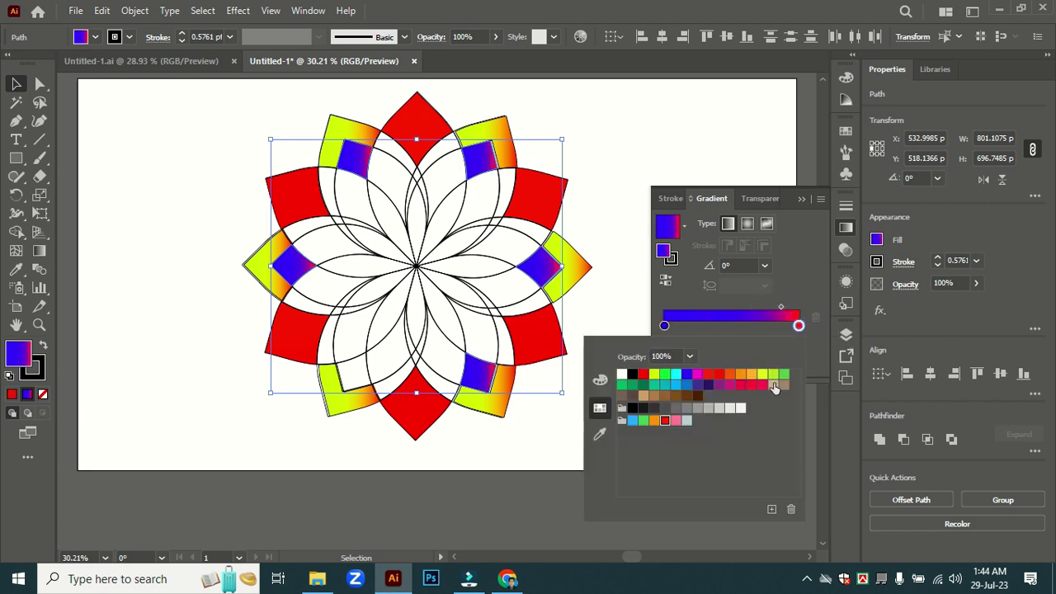
left_click(689, 375)
left_click_drag(799, 325, 731, 325)
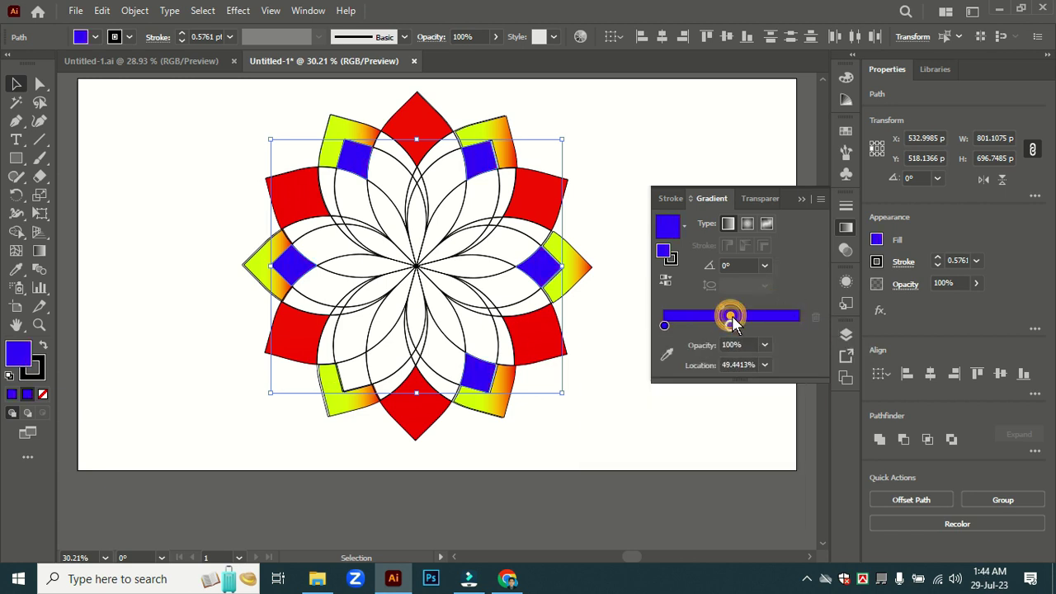
- Recolour the end stop of the diamonds' gradient with the magenta swatch, move it to 100%, and deselect
double_click(731, 326)
left_click(730, 386)
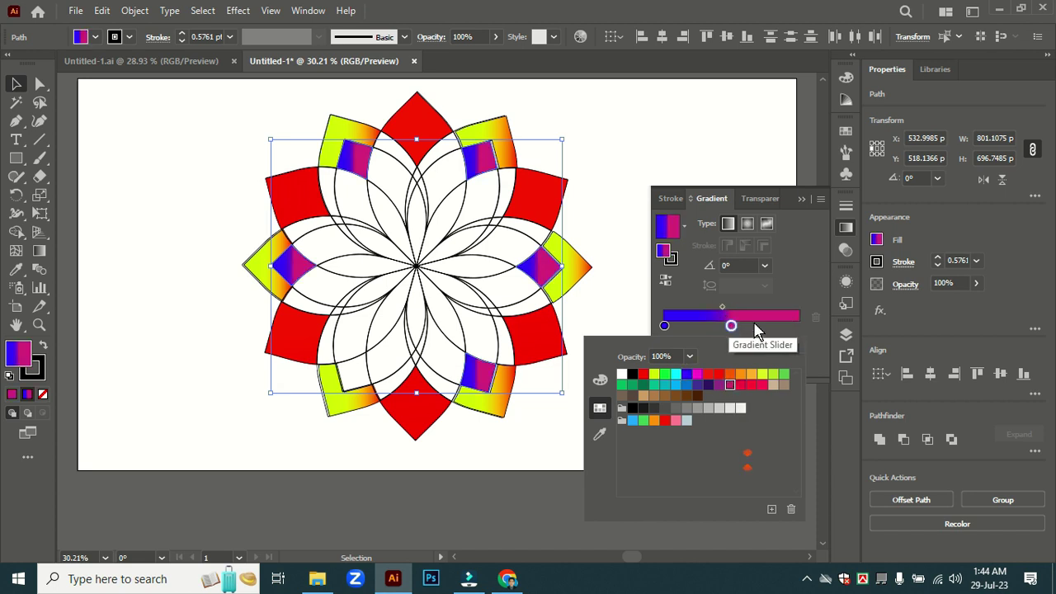
left_click(722, 306)
left_click_drag(731, 325, 798, 325)
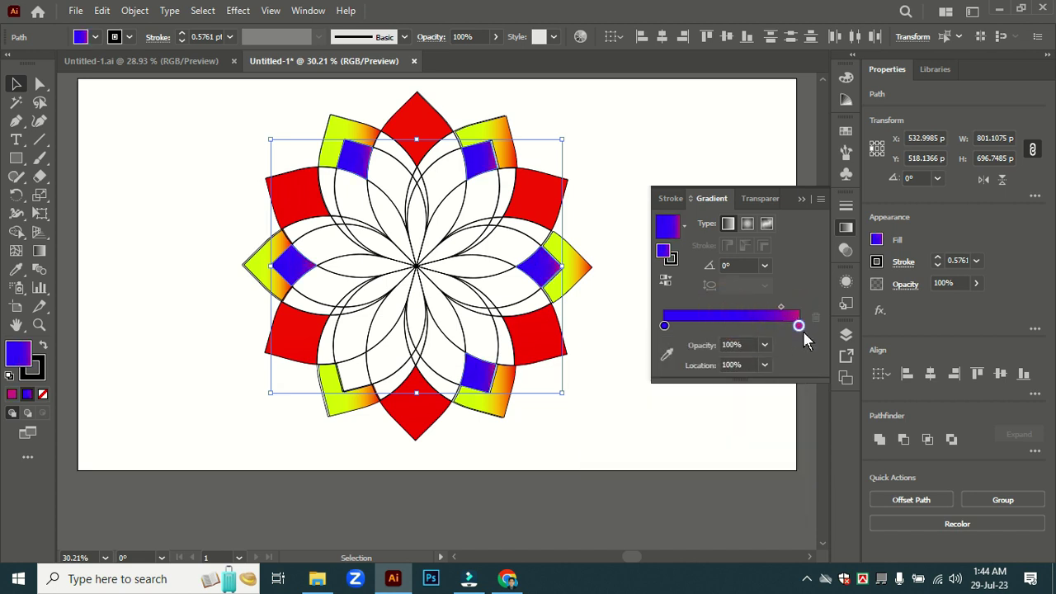
left_click(196, 225)
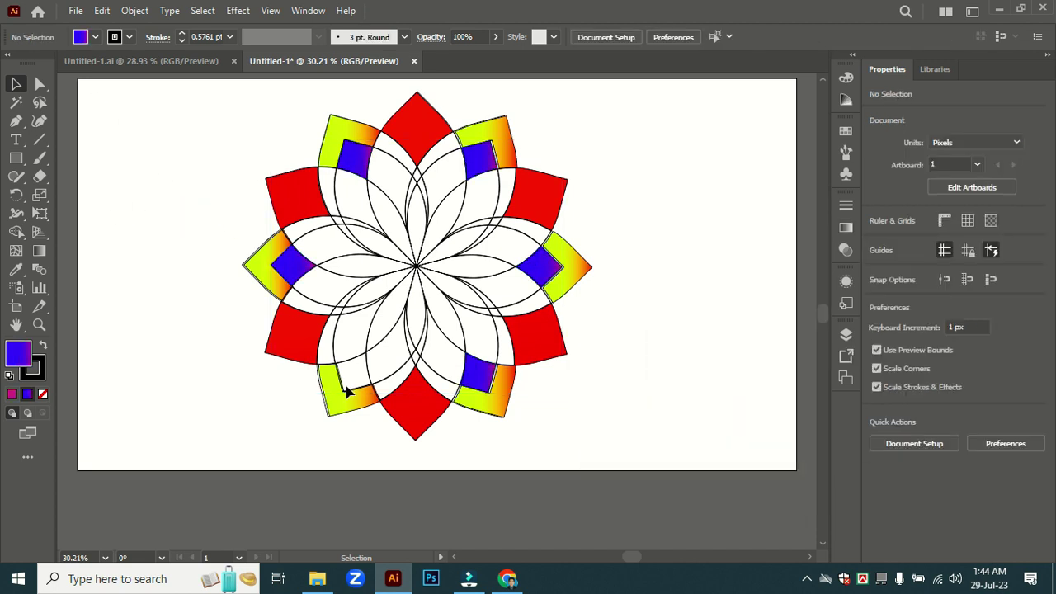
- Copy the blue-to-magenta gradient from the left diamond onto the unfilled lower-left diamond with the Eyedropper
left_click(345, 389)
left_click(16, 270)
left_click(290, 268)
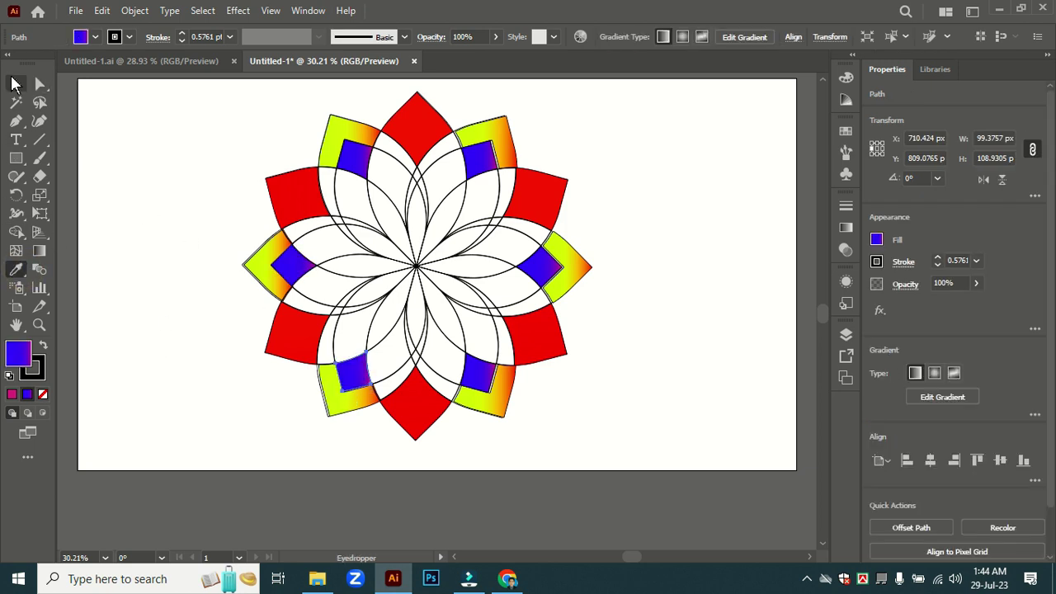
key("v")
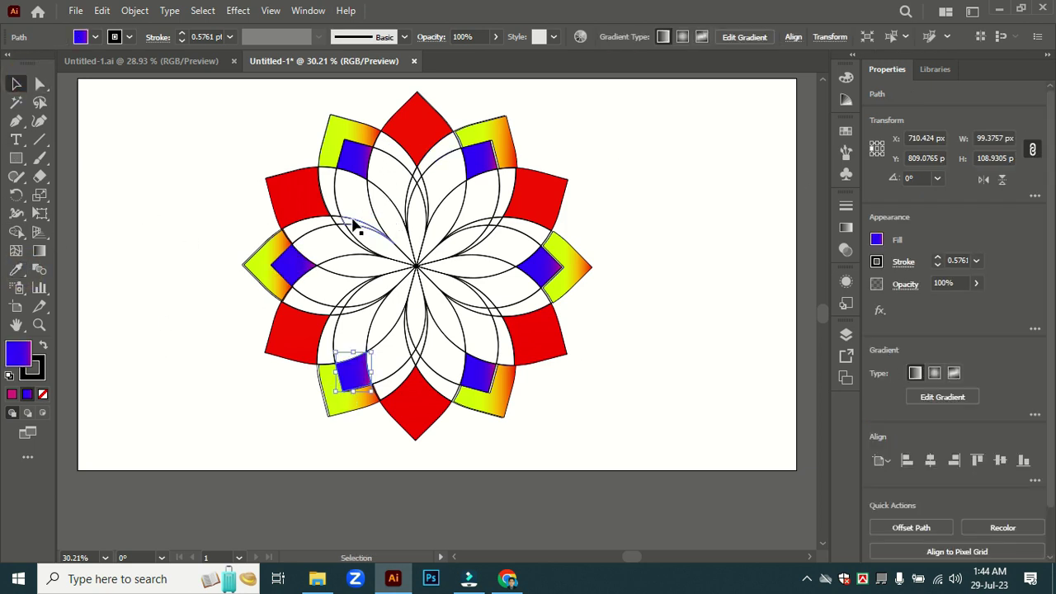
left_click(348, 311)
left_click(347, 306, "shift")
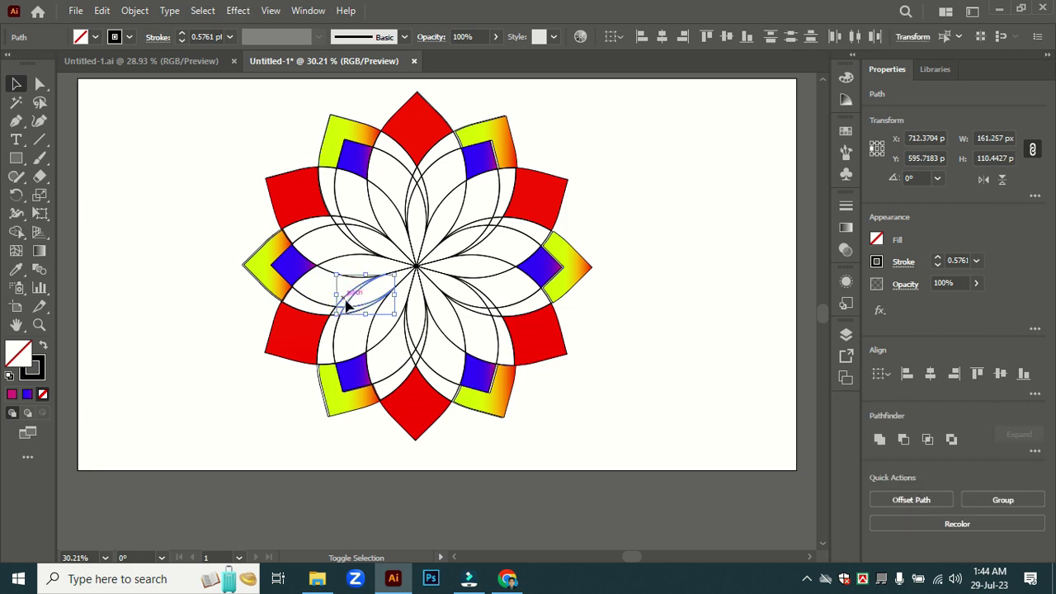
left_click(348, 309, "shift")
left_click(360, 225, "shift")
left_click(426, 194, "shift")
left_click(484, 222, "shift")
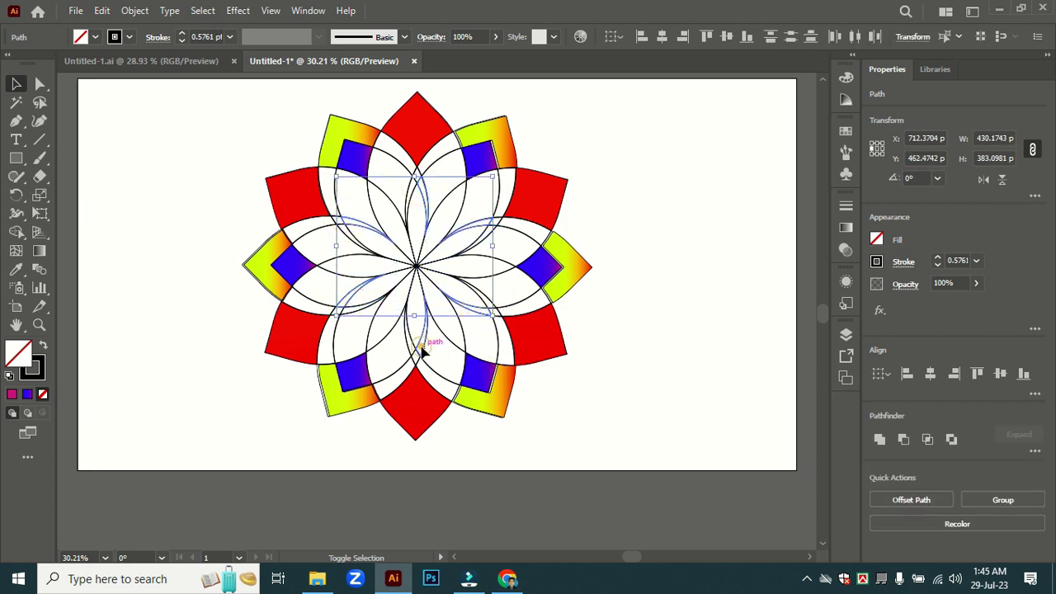
left_click(352, 314)
left_click(663, 217)
- Select six curved inner pieces around the flower's centre, one in line with each red petal tip
left_click(347, 307, "shift")
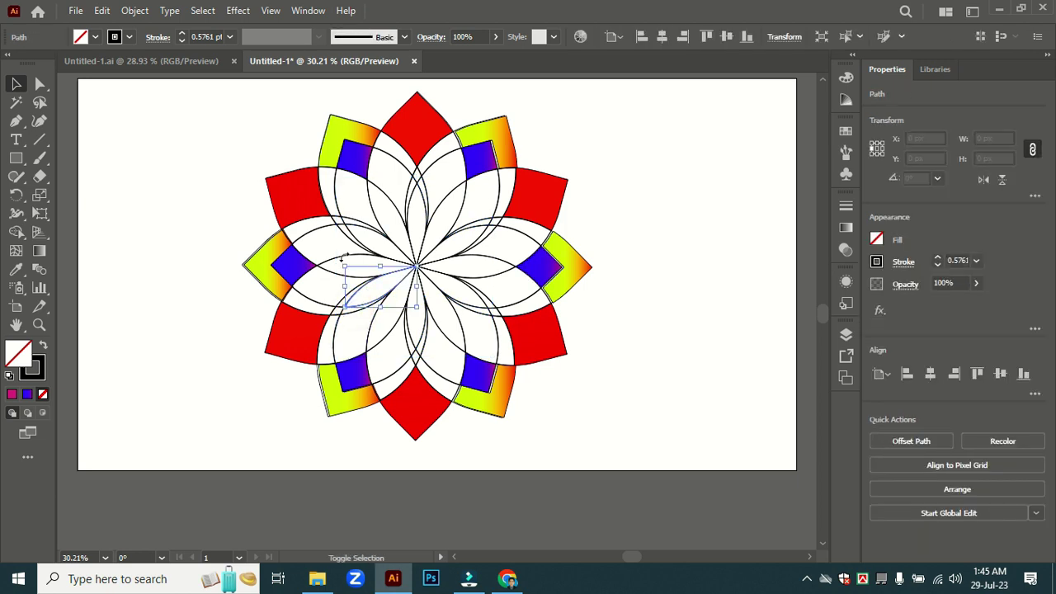
left_click(353, 222, "shift")
left_click(424, 189, "shift")
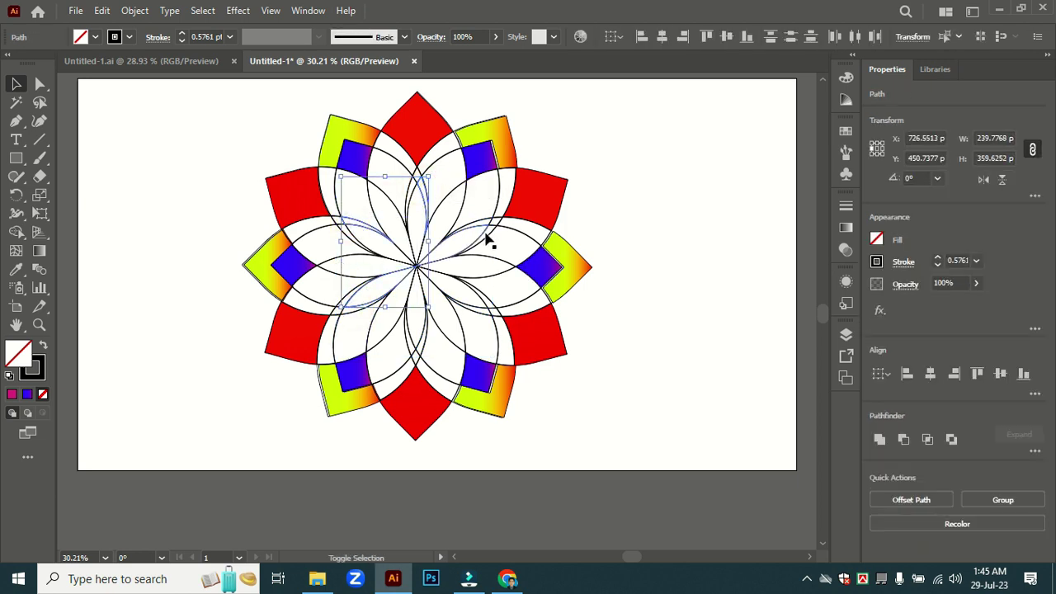
left_click(491, 315, "shift")
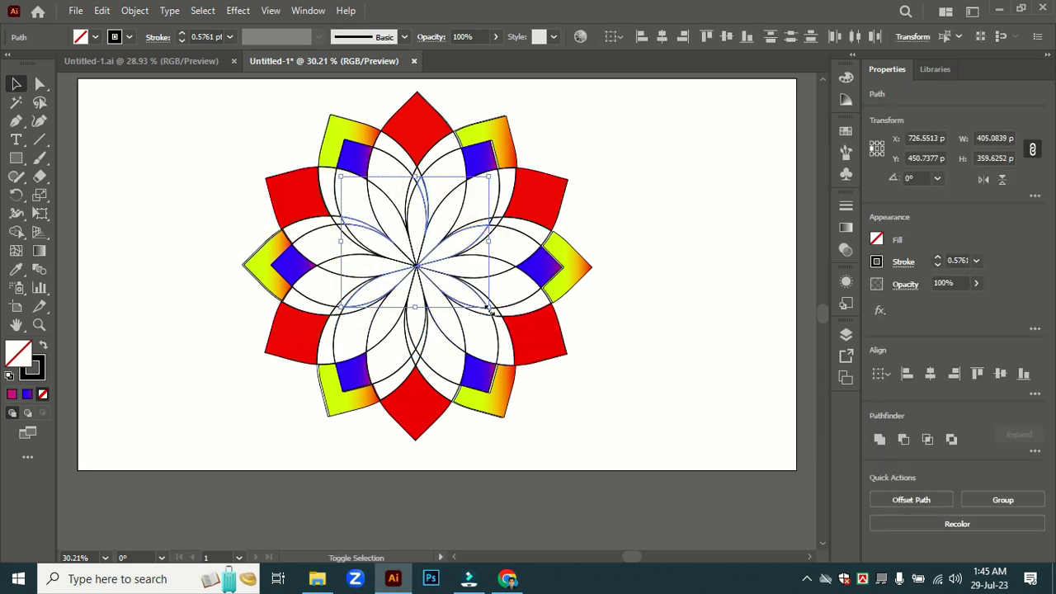
left_click(485, 307, "shift")
left_click(424, 349, "shift")
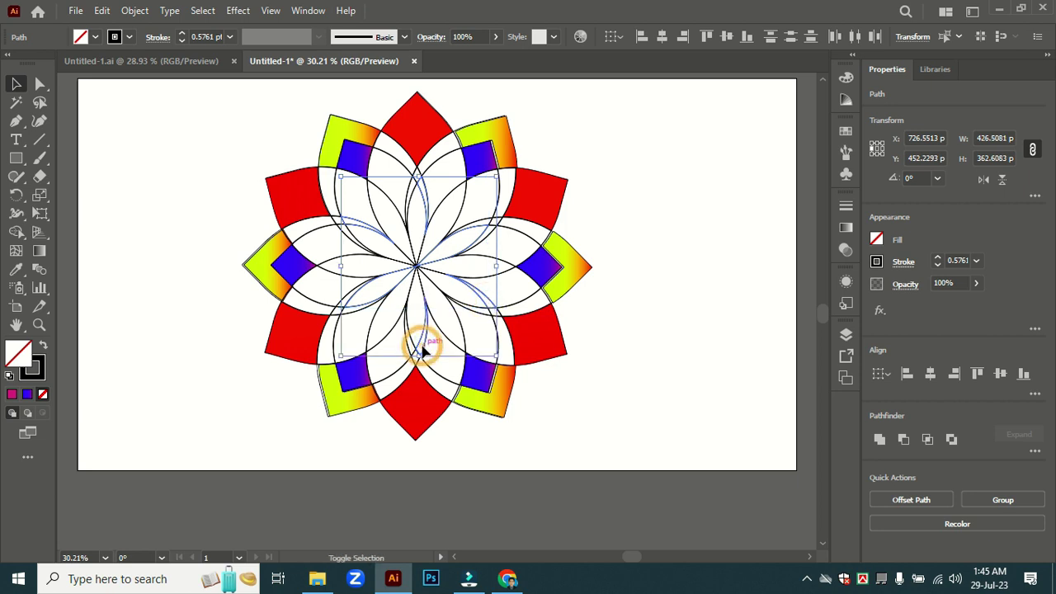
- Fill the selected inner pieces with a linear blue-to-black gradient, end stop at 100% and midpoint at 13%, and deselect
left_click(846, 228)
double_click(677, 325)
left_click(632, 375)
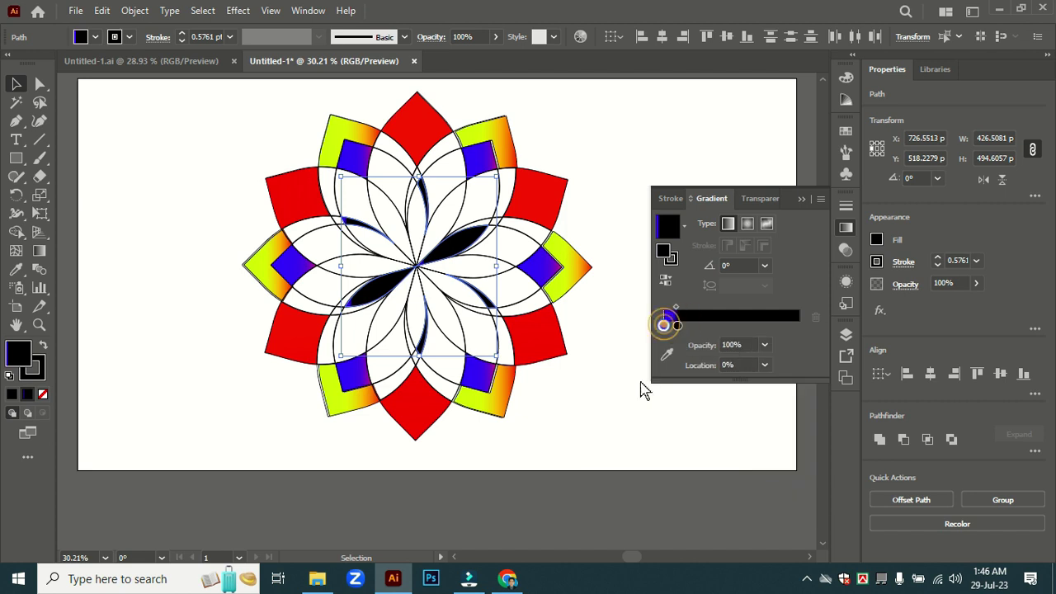
mouse_move(678, 325)
left_mouse_down()
mouse_move(799, 325)
mouse_move(681, 307)
left_mouse_up()
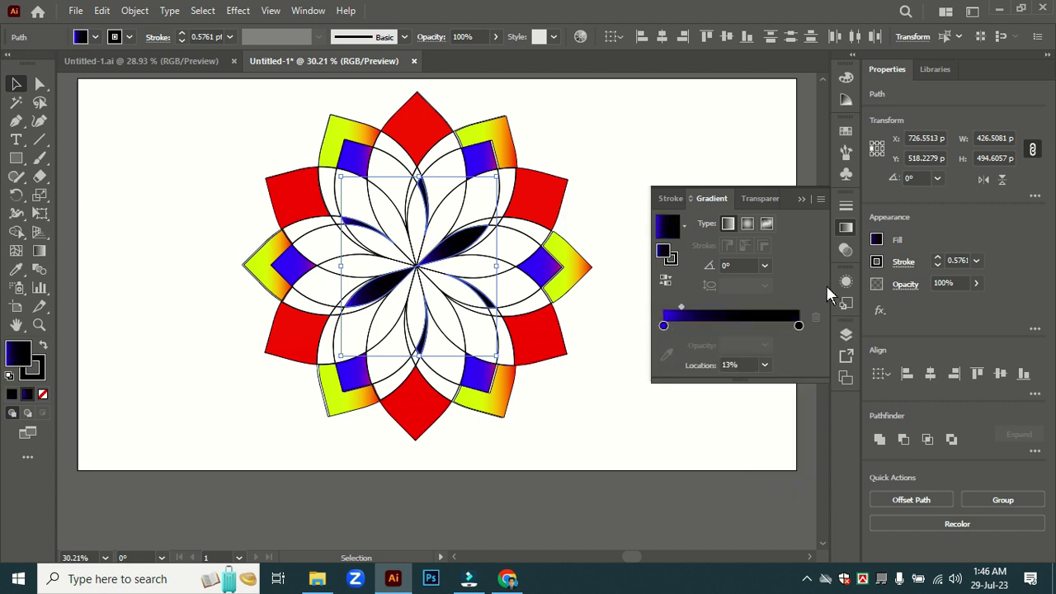
left_click(490, 432)
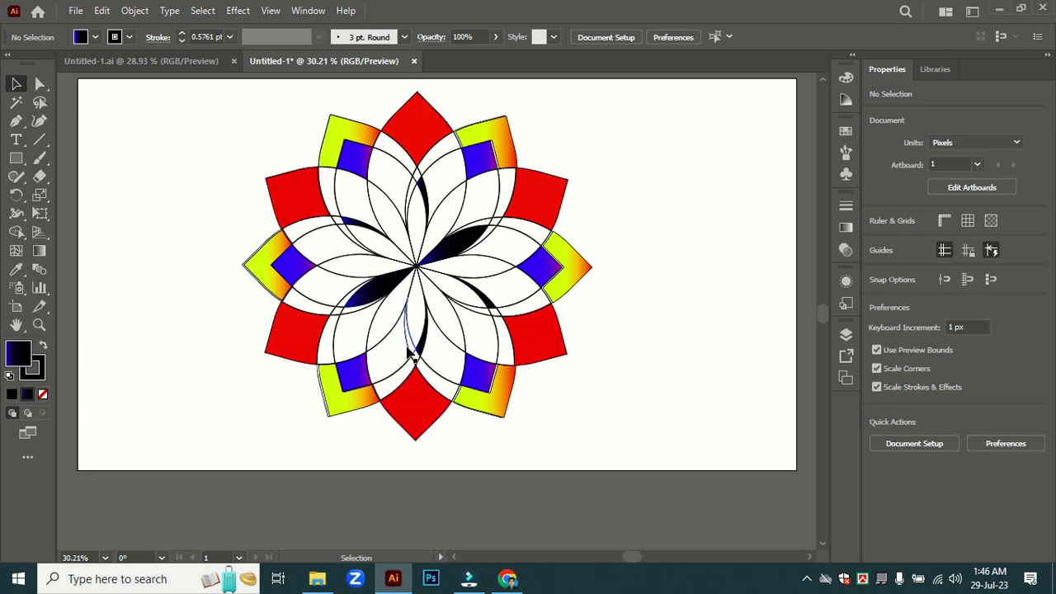
- Select the unfilled slivers opposite the dark inner pieces and copy the blue-to-black gradient onto them with the Eyedropper, then deselect
left_click(410, 353)
left_click(347, 313, "shift")
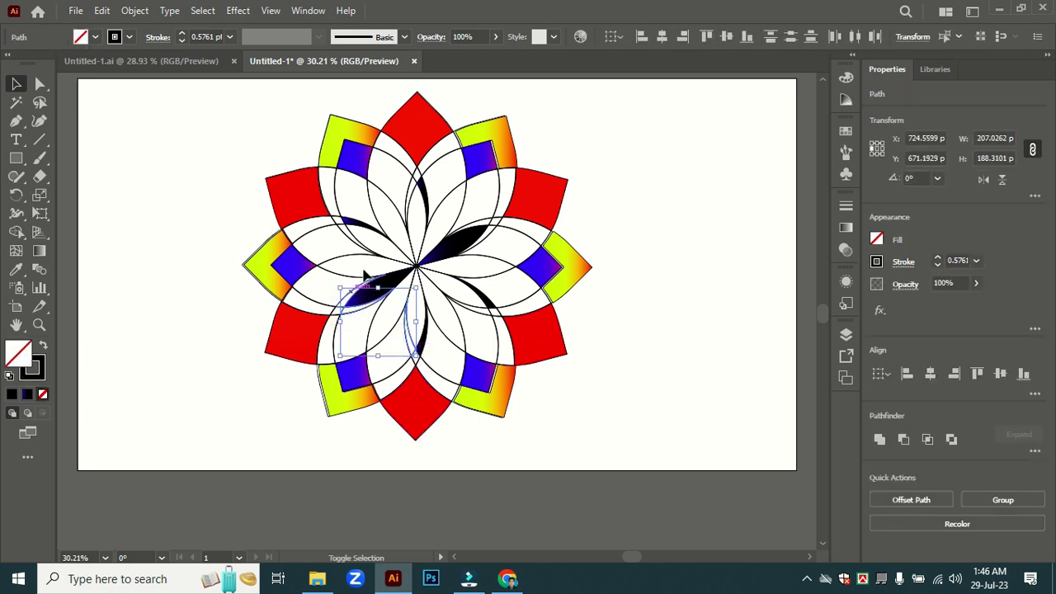
left_click(485, 234, "shift")
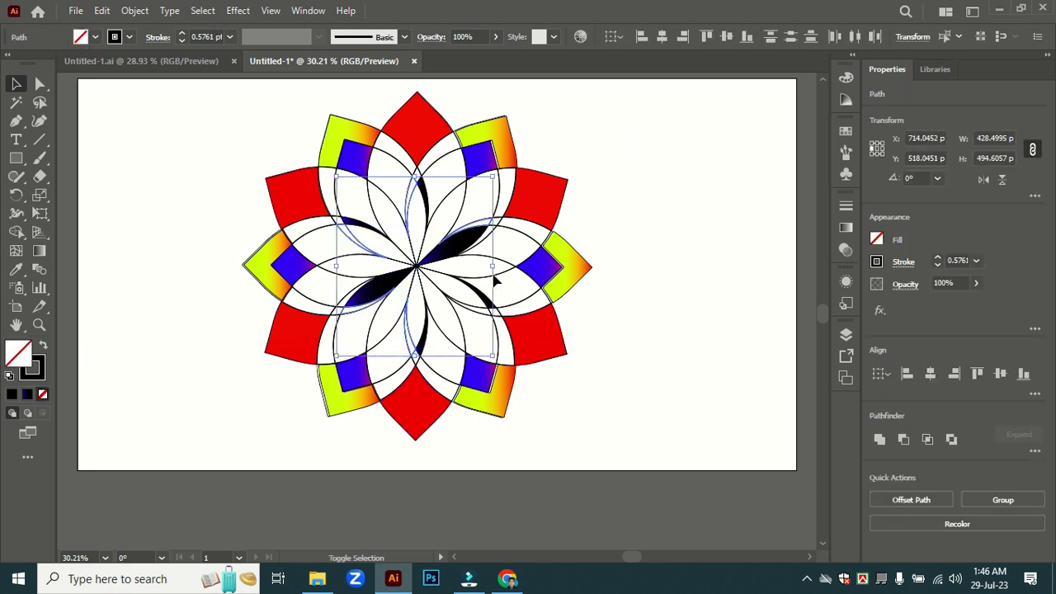
key("i")
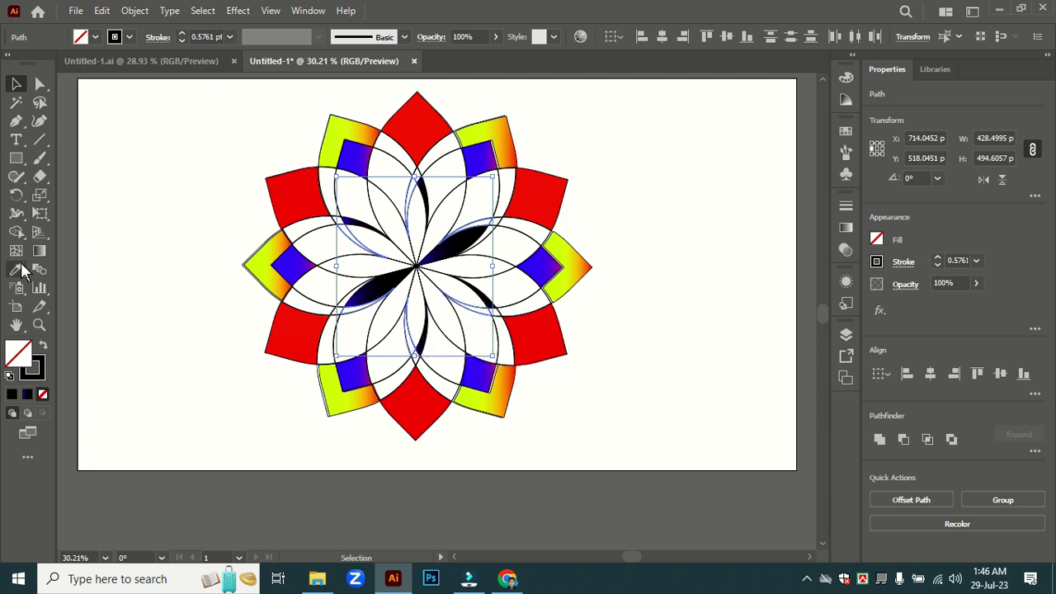
left_click(360, 221)
left_click(13, 88)
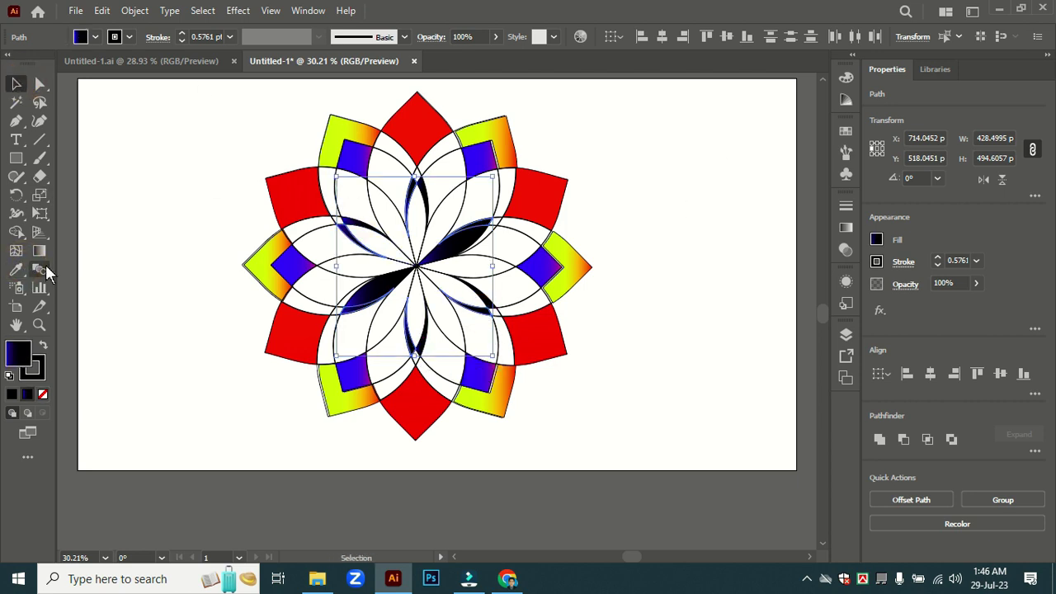
left_click(229, 206)
- Copy the blue-to-black gradient onto the remaining slivers beside the upper-right and lower-left dark petals, then deselect
left_click(491, 235)
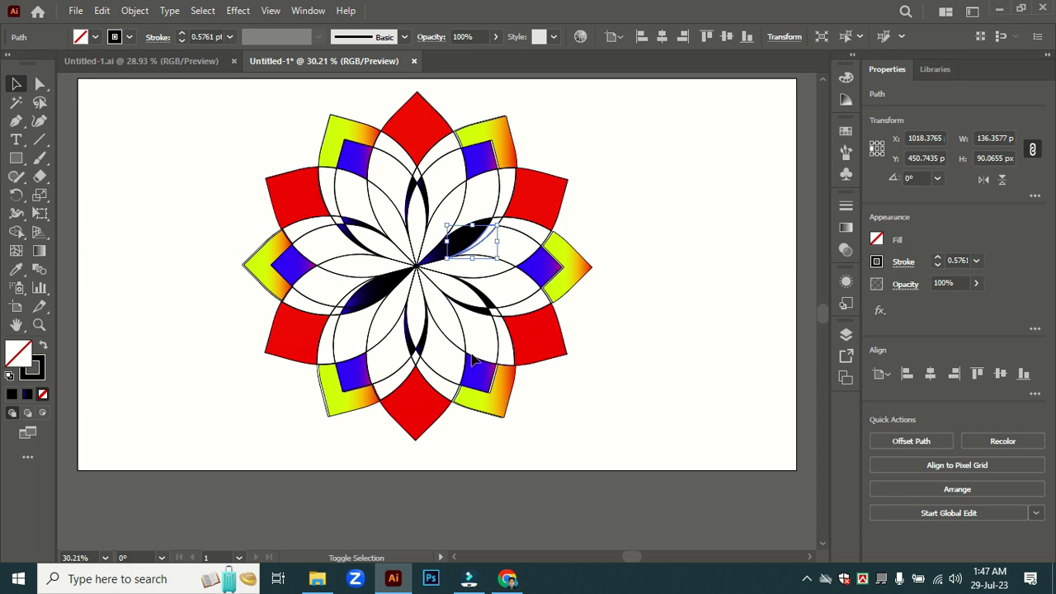
left_click(345, 307, "shift")
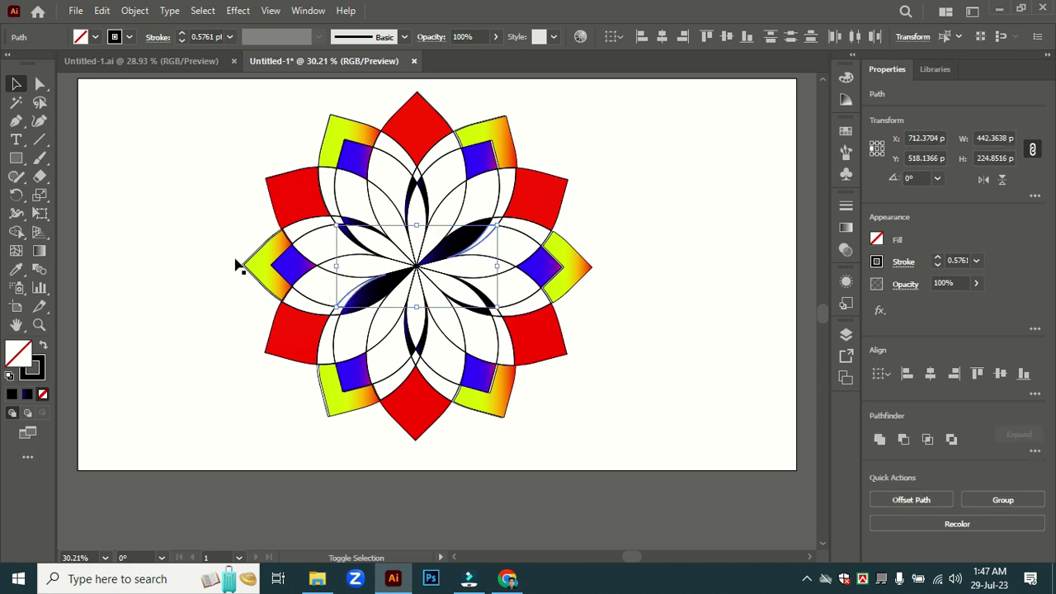
key("i")
left_click(353, 235)
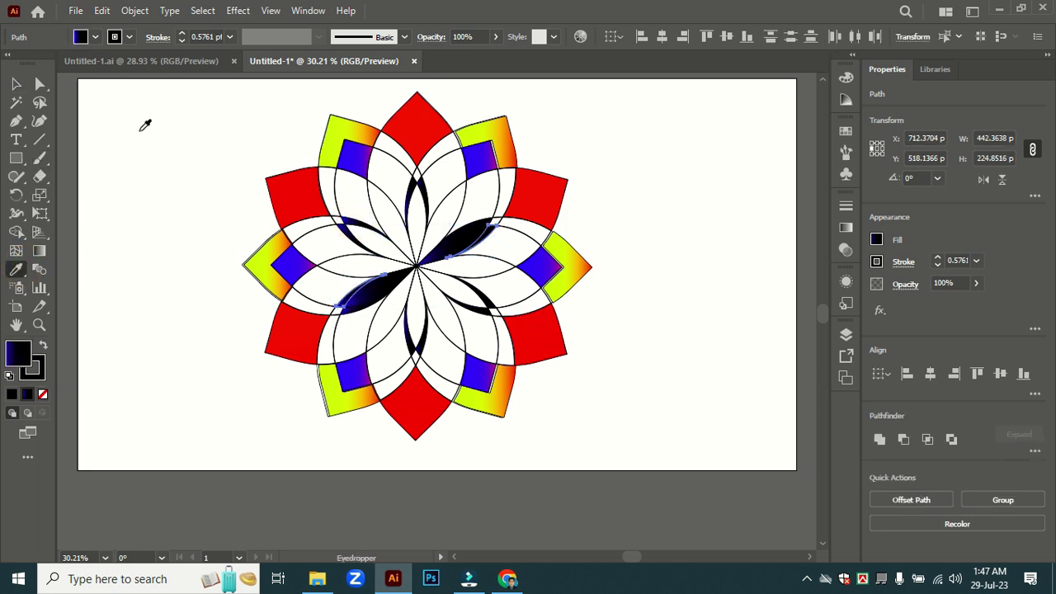
left_click(16, 84)
left_click(693, 243)
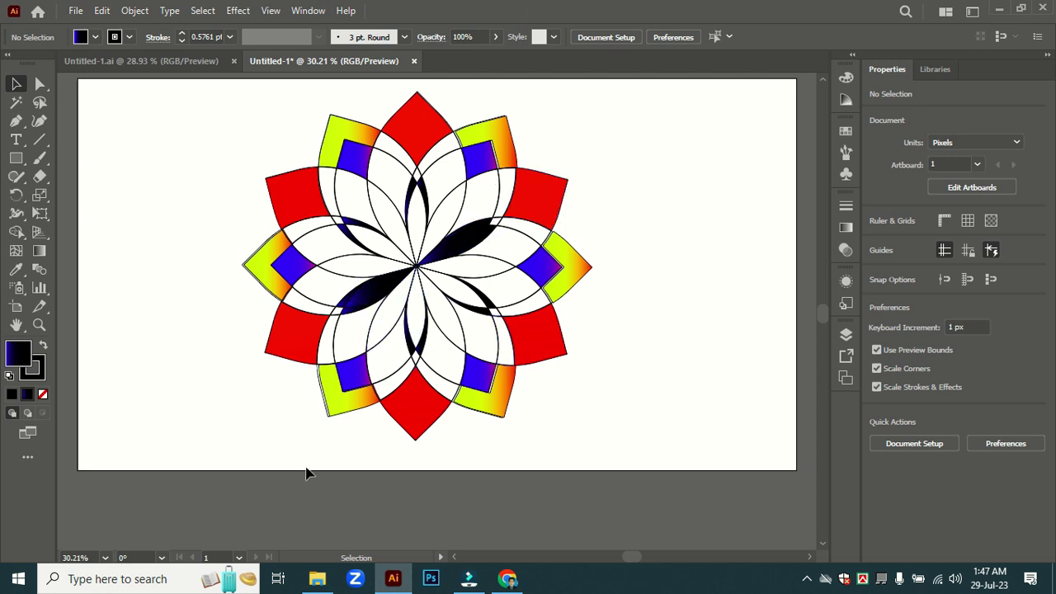
left_click(514, 286)
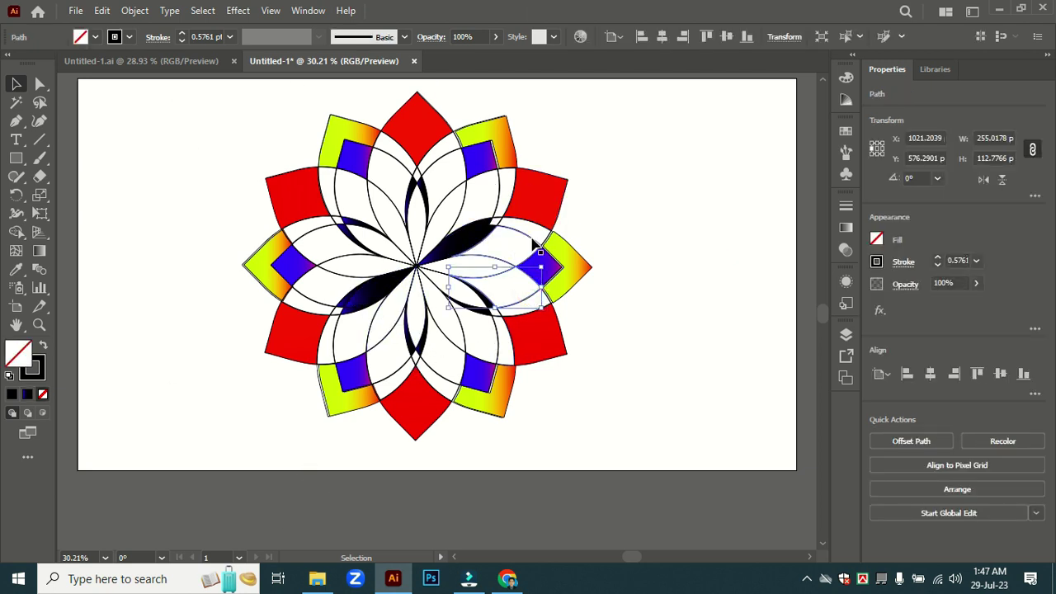
left_click(472, 262)
left_click(509, 269)
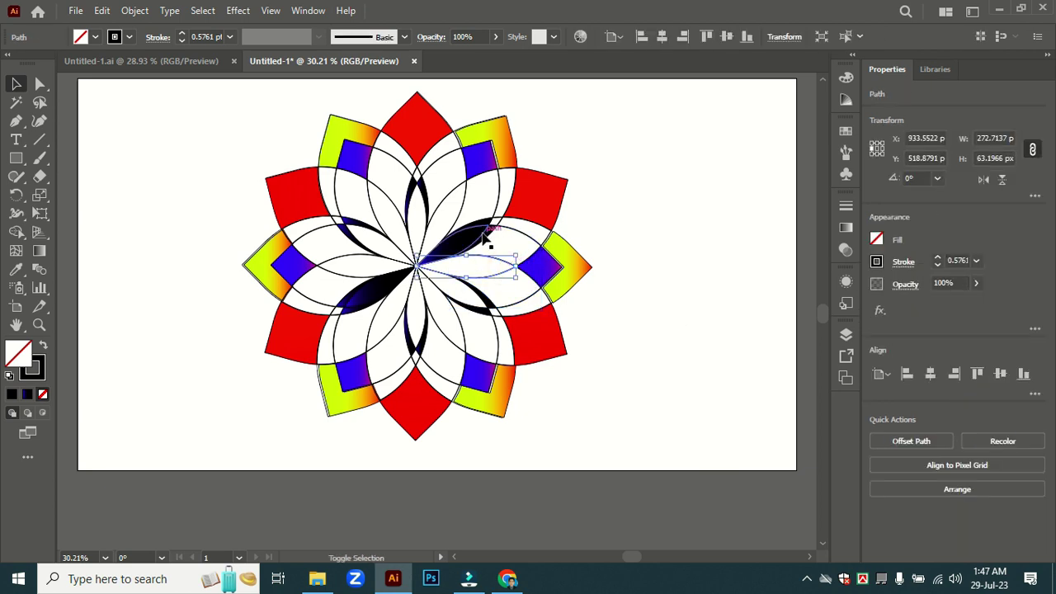
left_click(482, 231, "shift")
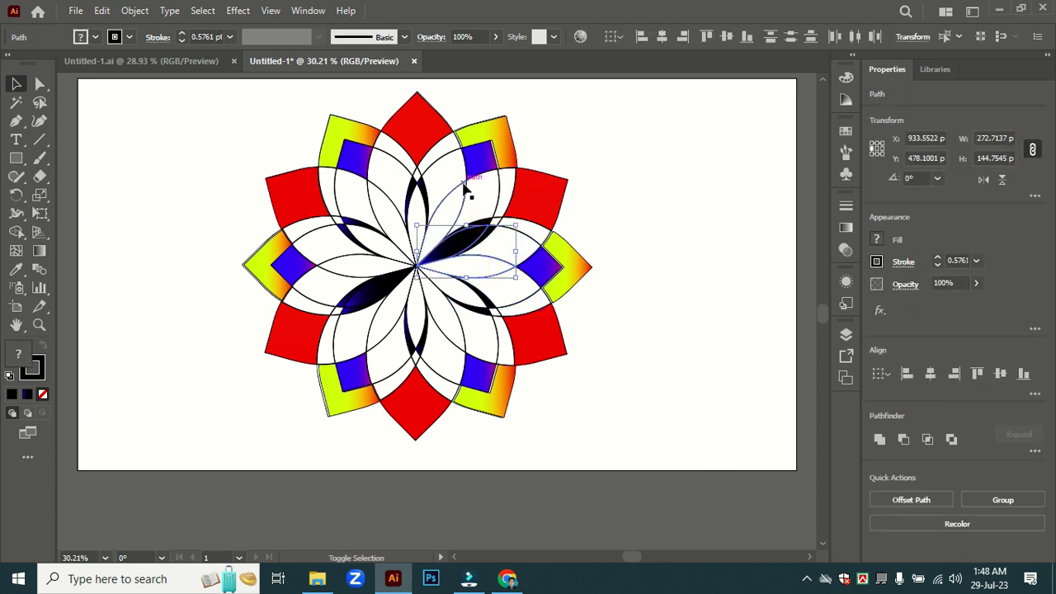
left_click(635, 306)
left_click(504, 270)
left_click(495, 252)
- Select the six narrow inner petals that lie in line with the red petal tips
left_click(484, 236)
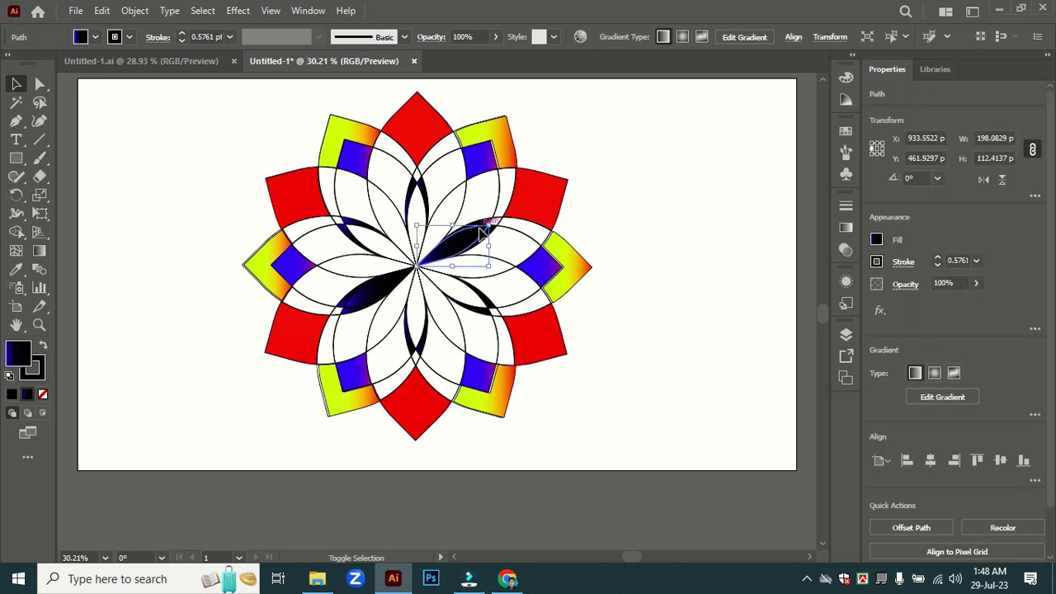
left_click(418, 190, "shift")
left_click(363, 229, "shift")
left_click(361, 305, "shift")
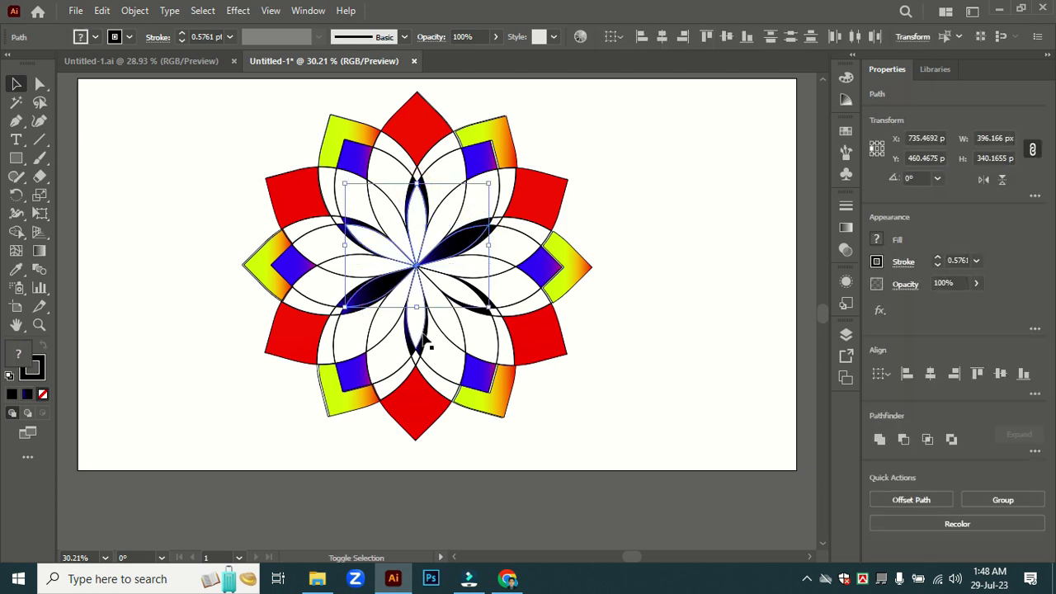
left_click(425, 336, "shift")
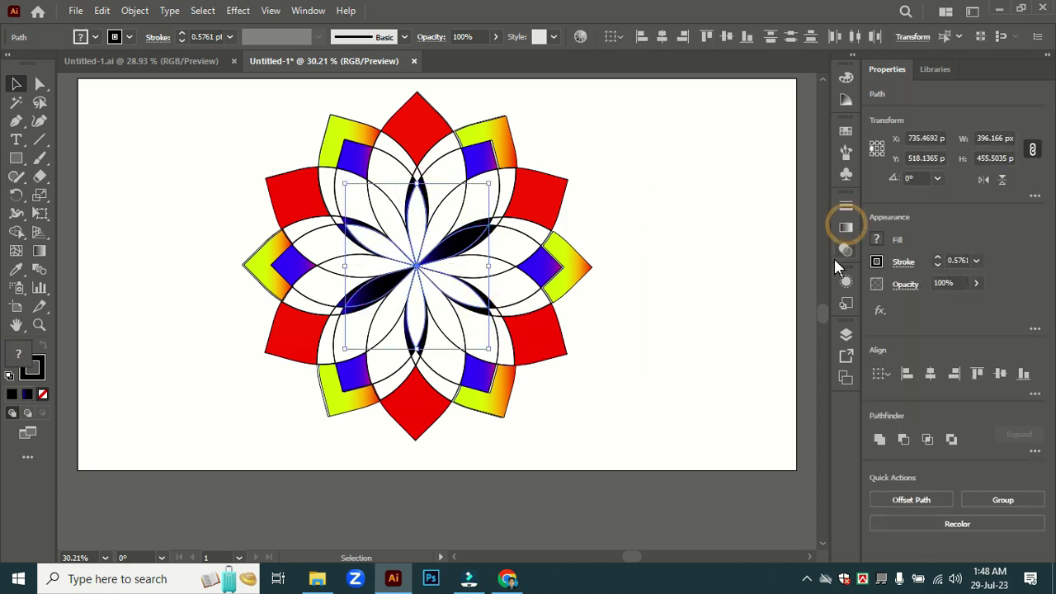
- Set both gradient stops of the six narrow petals to the magenta swatch, move the midpoint to about 47%, and deselect
double_click(664, 323)
left_click(730, 386)
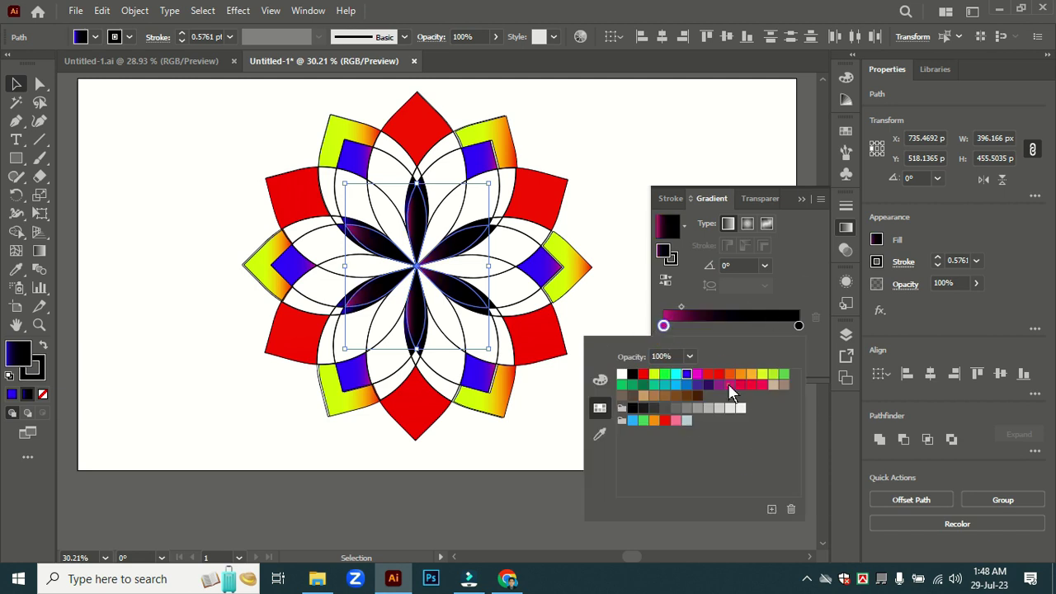
double_click(798, 324)
left_click(730, 386)
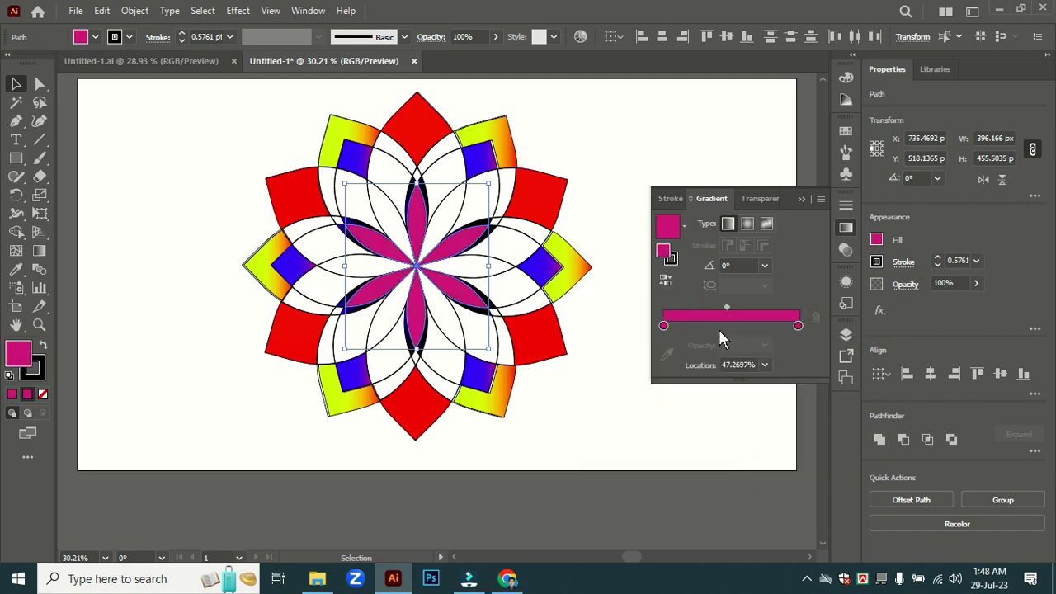
left_click(163, 244)
- Select the six unfilled inner petals between the magenta ones and apply the current linear gradient fill to them
left_click(378, 189)
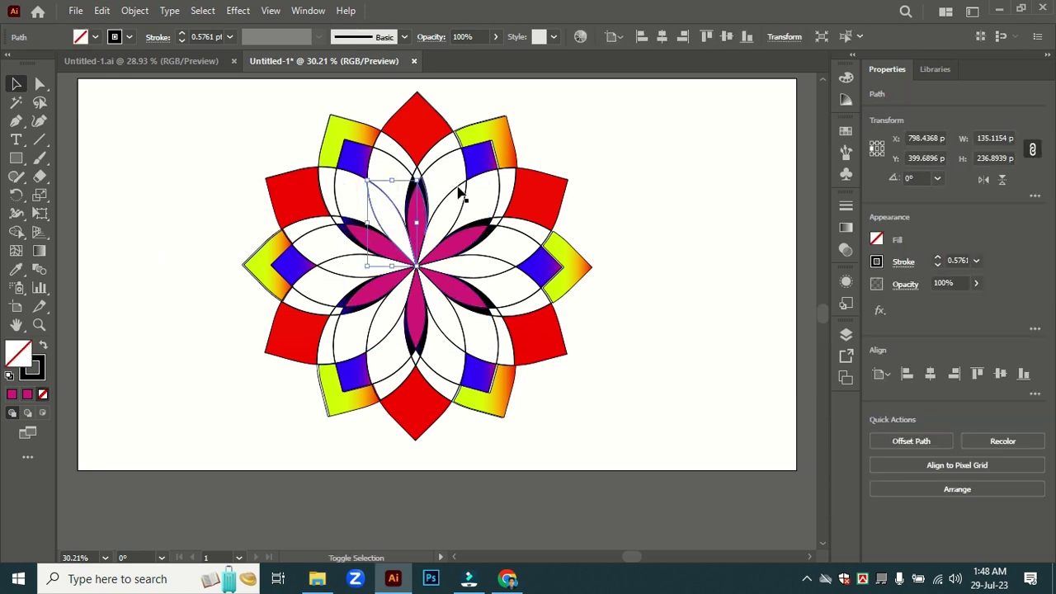
left_click(459, 189, "shift")
left_click(494, 273, "shift")
left_click(457, 319, "shift")
left_click(377, 335, "shift")
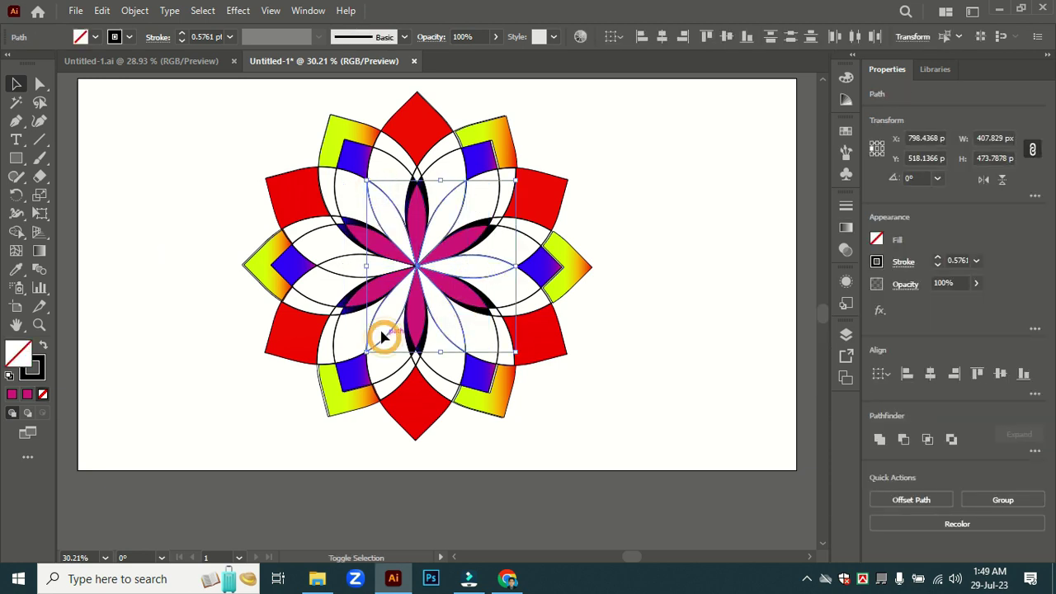
left_click(324, 296, "shift")
left_click(846, 228)
left_click(665, 313)
- Set the start and end stops of the six selected petals' gradient to the bright green swatch
double_click(663, 325)
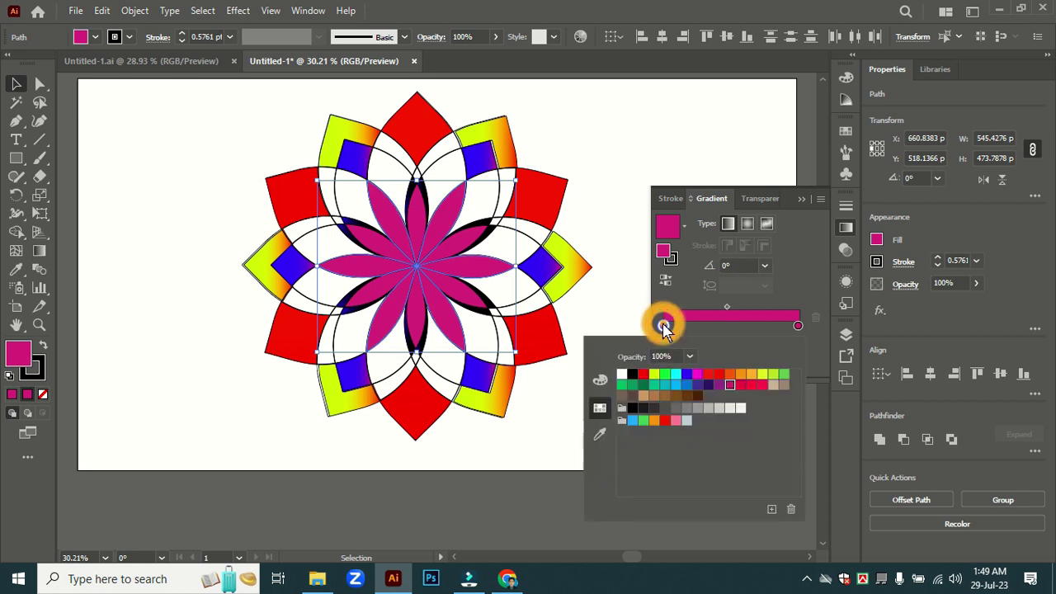
left_click(665, 374)
double_click(797, 325)
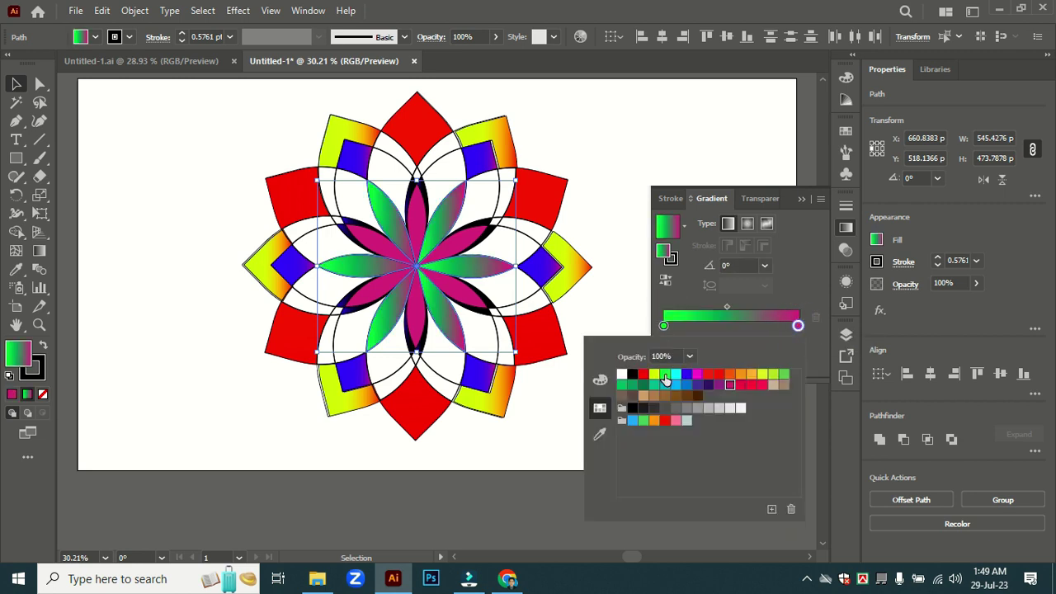
left_click(665, 374)
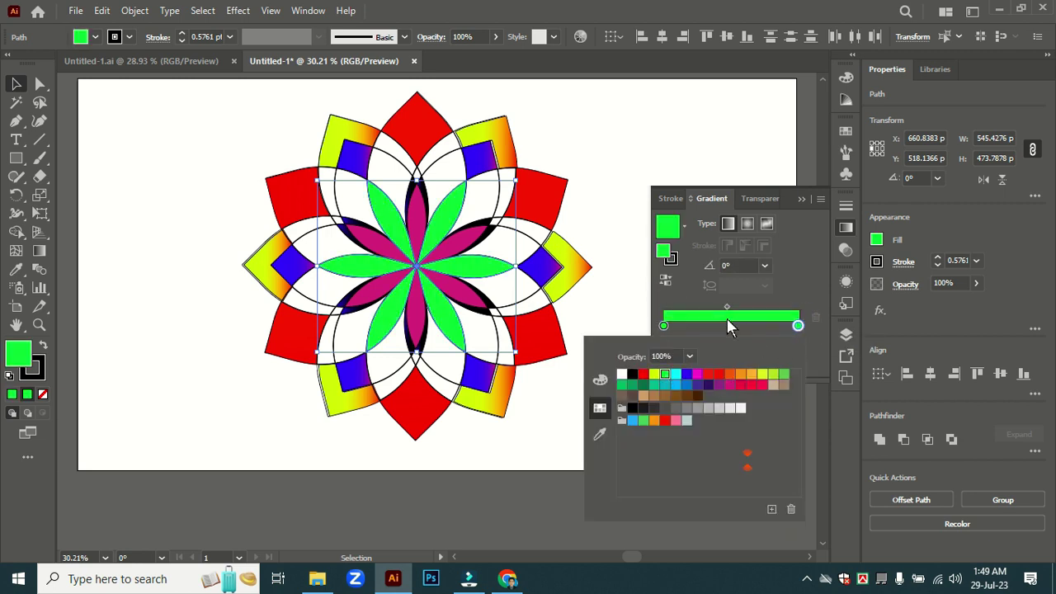
- Switch the six green petals' gradient to radial, move its end stop to about midway, keep it bright green, and deselect
left_click(748, 225)
double_click(725, 325)
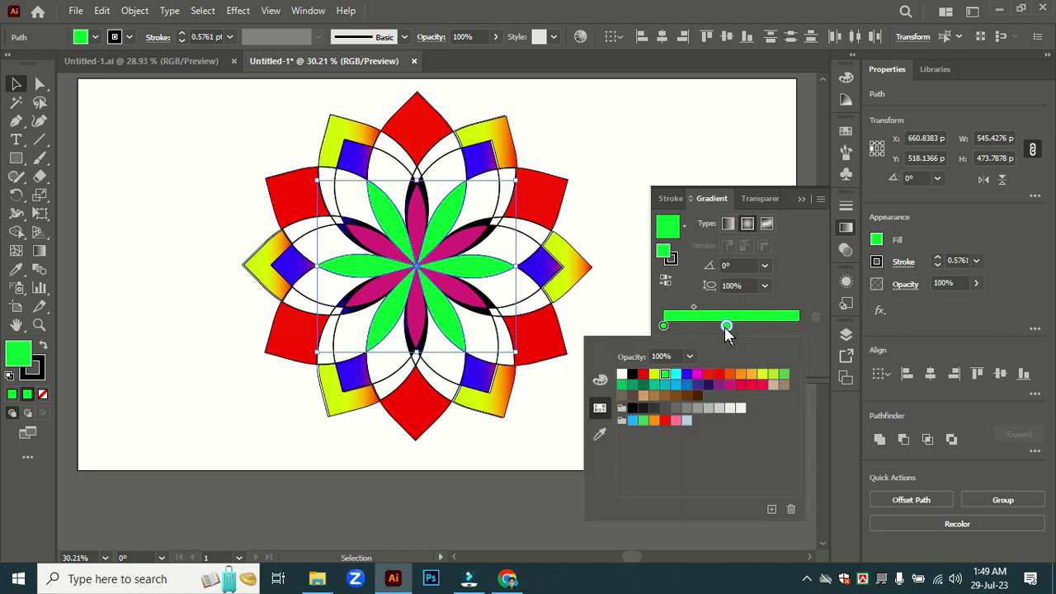
left_click(785, 376)
left_click(667, 376)
left_click(10, 80)
left_click(500, 304)
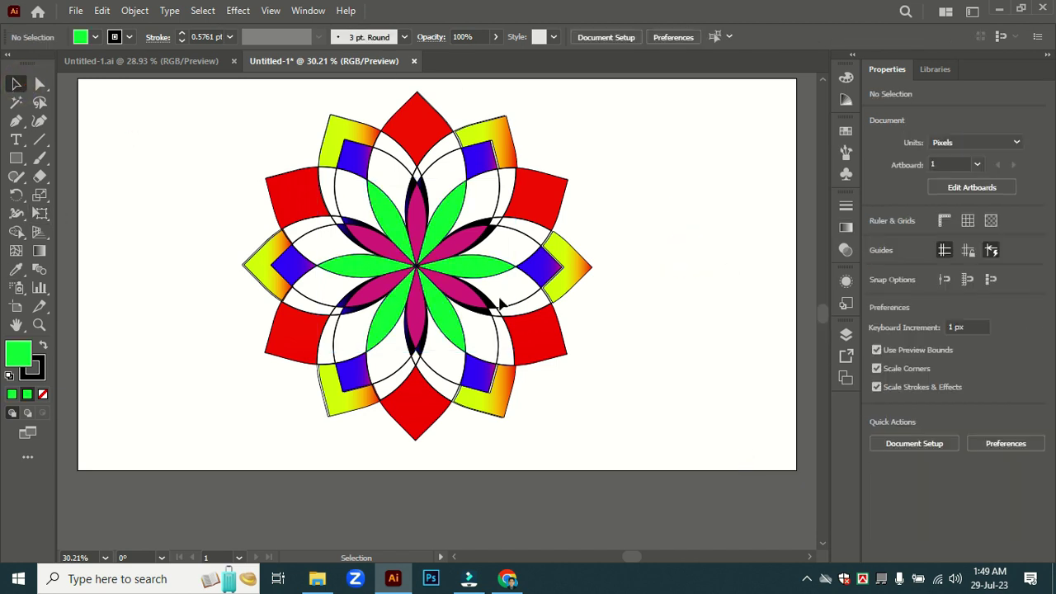
- Select the narrow unfilled crescent pieces along the inner edges of the red petal tips all around the flower
left_click(497, 224)
left_click(511, 250)
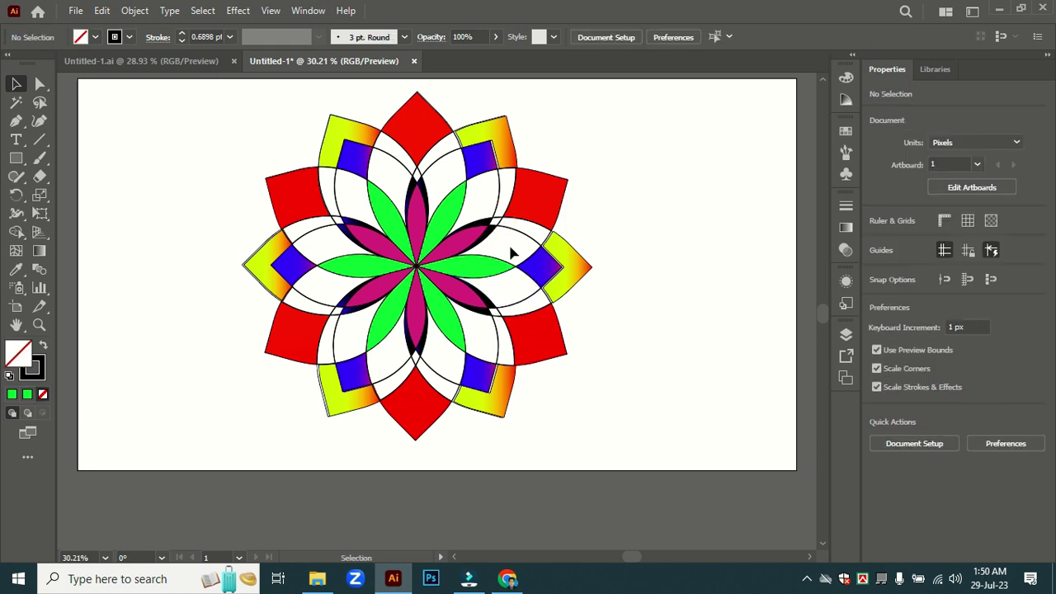
left_click(553, 241)
left_click(543, 236)
left_click(489, 224)
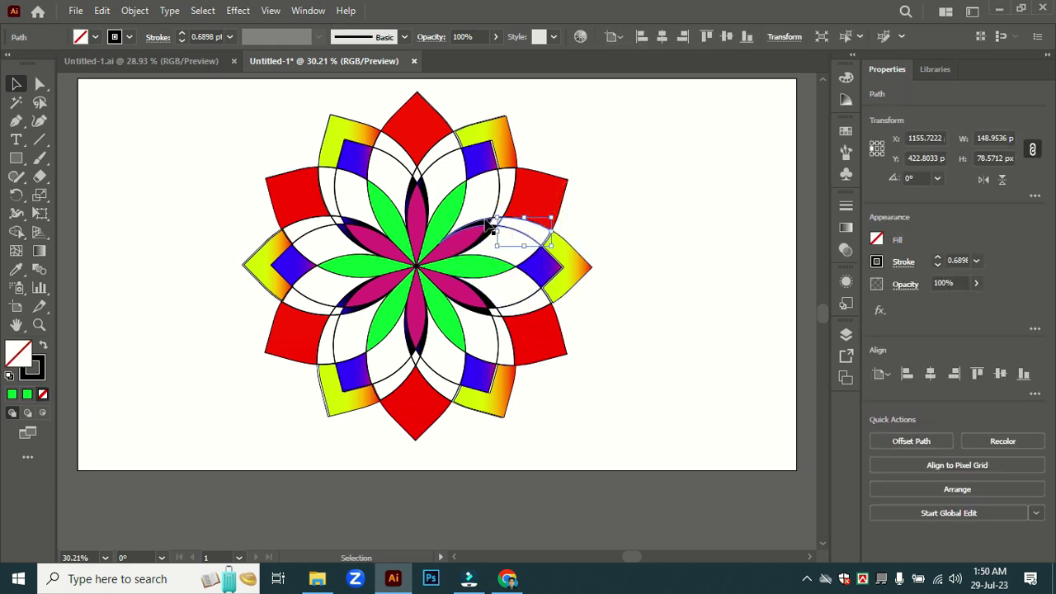
left_click(514, 183, "shift")
left_click(434, 145, "shift")
left_click(320, 188, "shift")
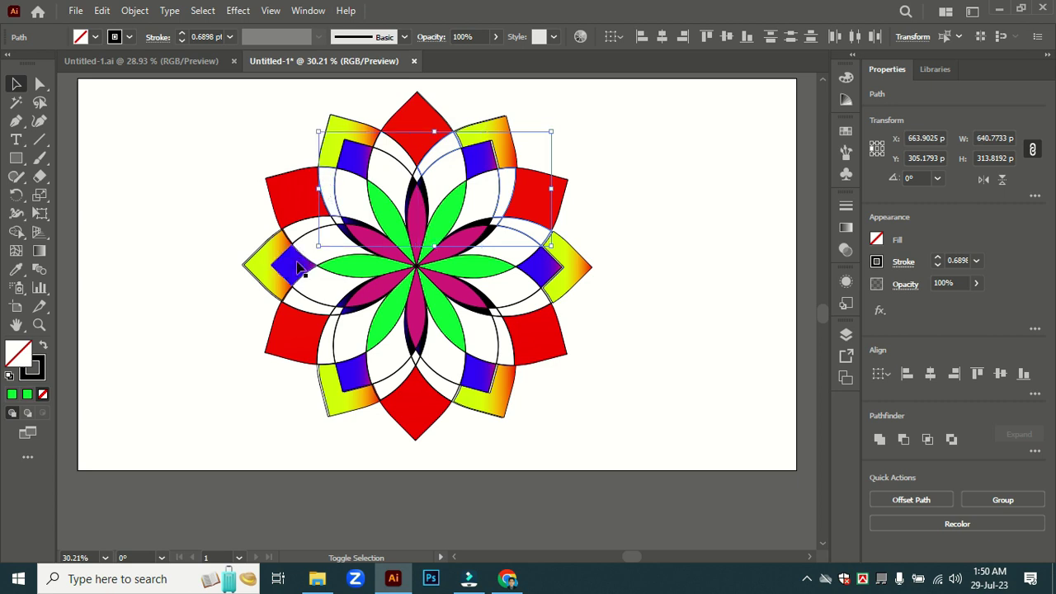
left_click(297, 222, "shift")
left_click(316, 316, "shift")
left_click(345, 356, "shift")
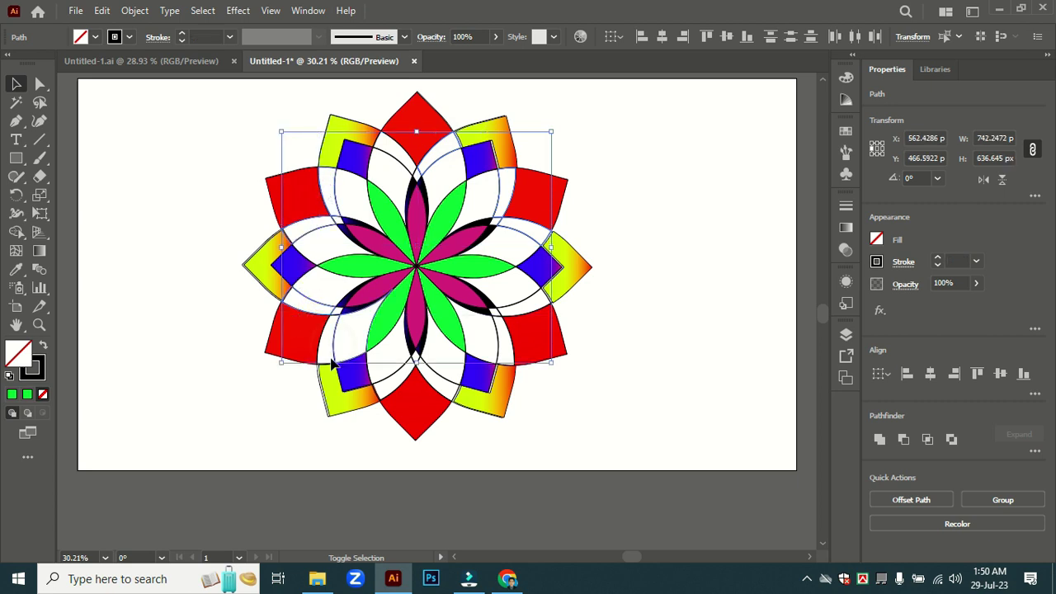
left_click(433, 388, "shift")
left_click(514, 355, "shift")
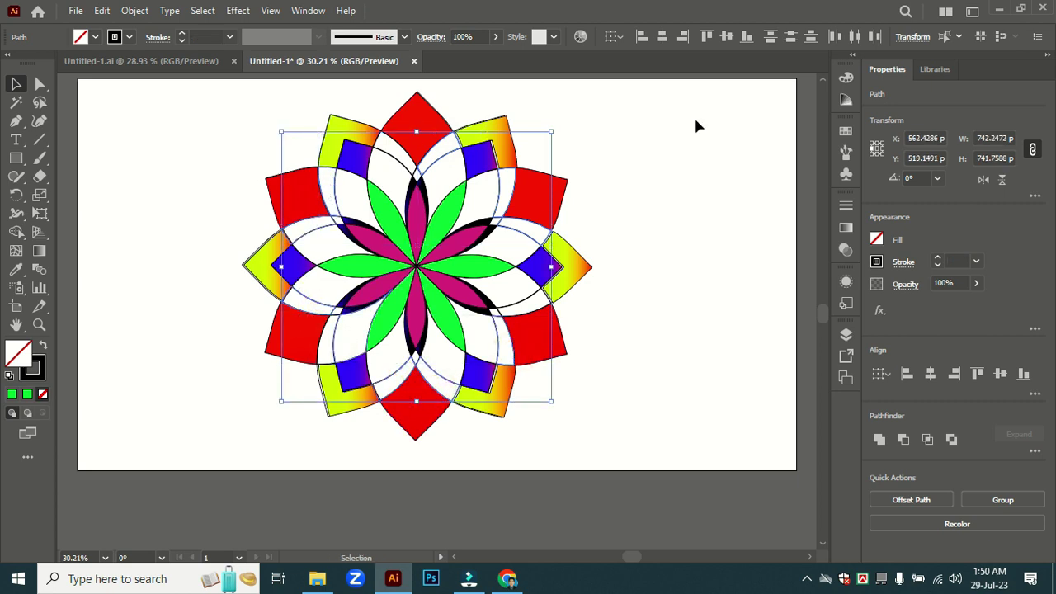
- Apply the current radial gradient fill to the selected crescent pieces and set its gradient stop to the purple swatch
left_click(845, 235)
left_click(667, 324)
double_click(666, 324)
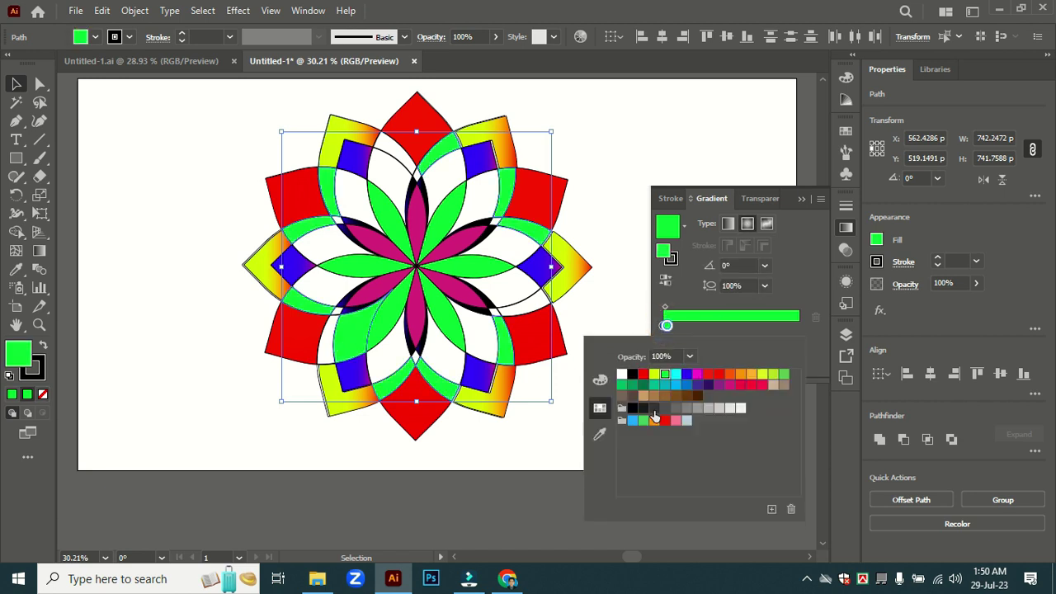
left_click(718, 387)
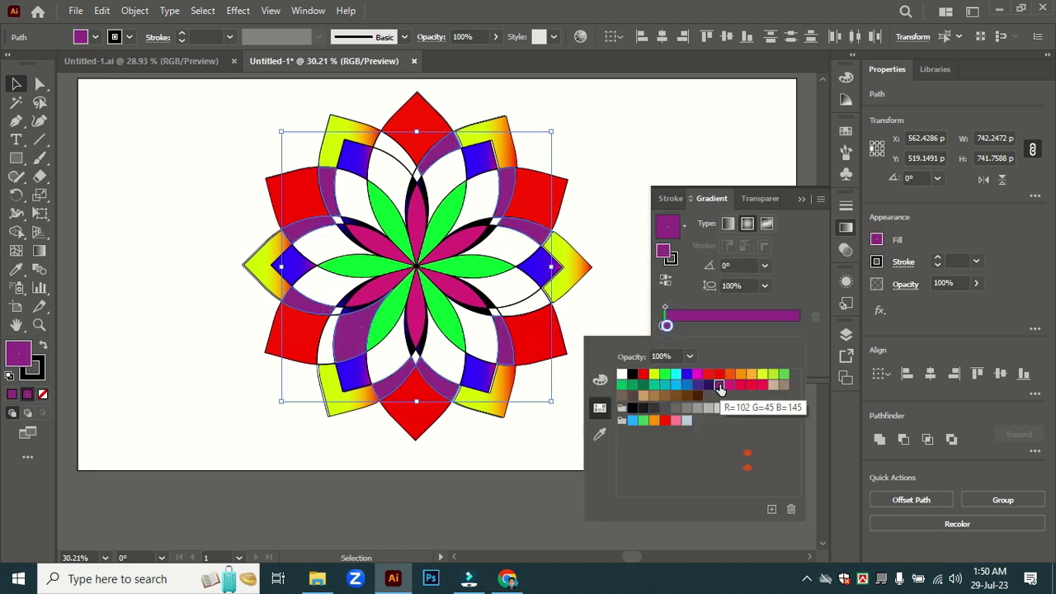
- Try moving the purple gradient stop to 100%, then bring the crescent pieces back to a solid purple look
left_click(667, 326)
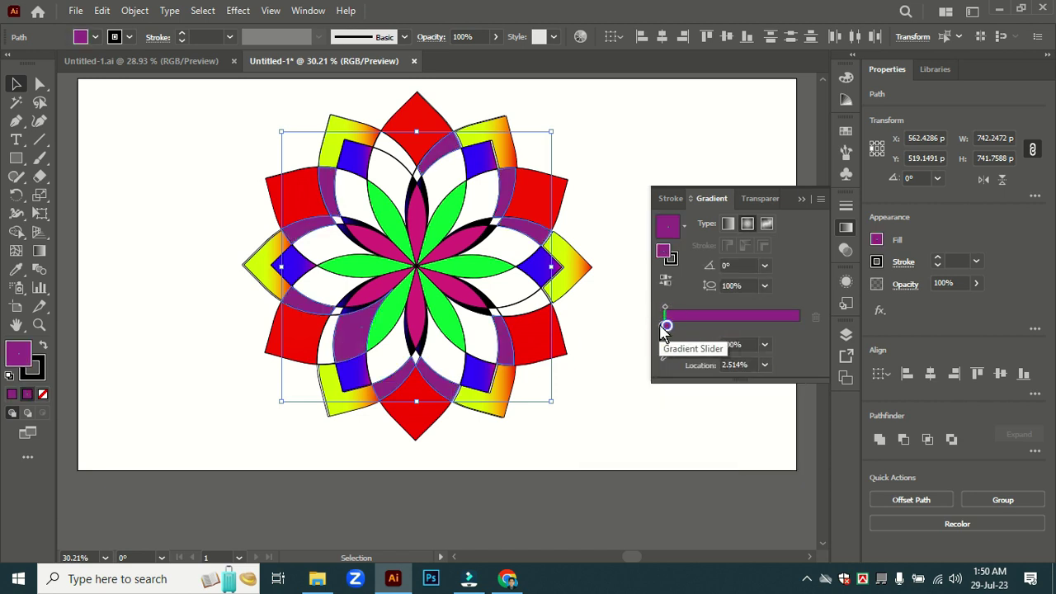
left_click_drag(666, 327, 801, 326)
left_click(664, 327)
left_click(663, 326)
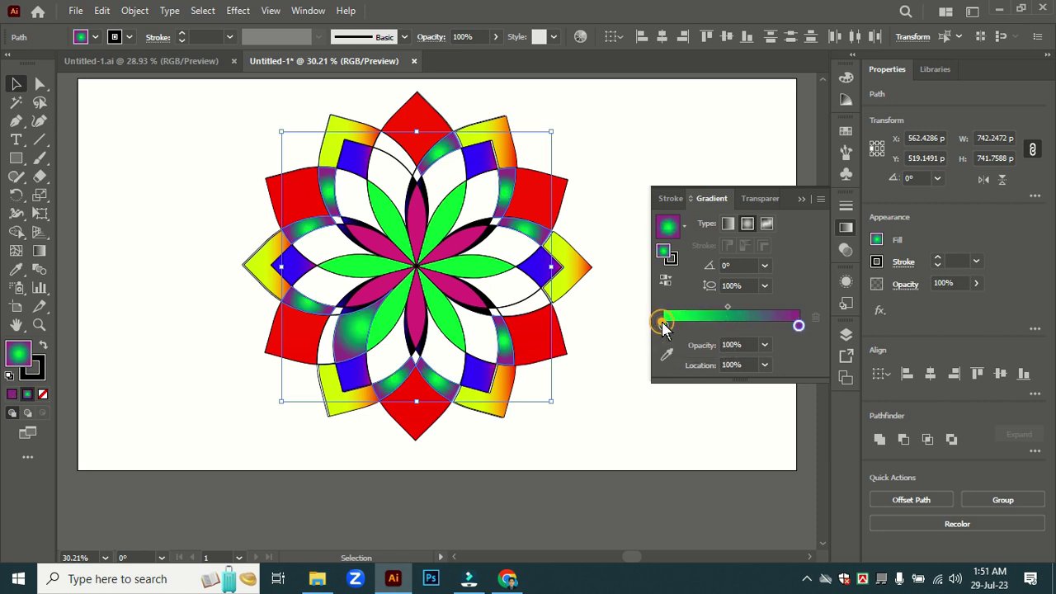
double_click(665, 326)
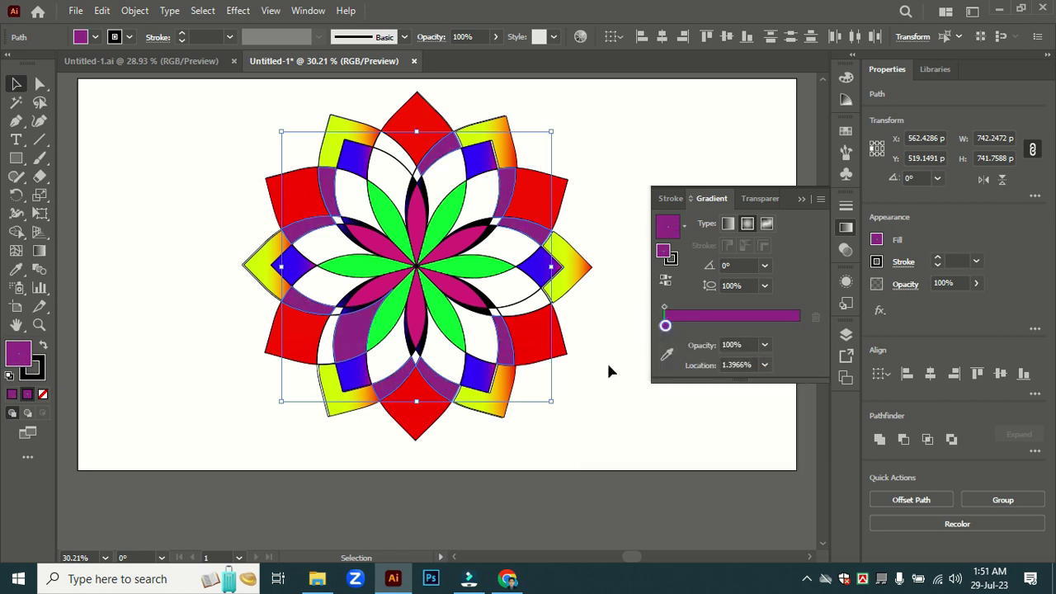
- Set the gradient stop of the crescent pieces to the purple swatch again and deselect the artwork
left_click(666, 326)
double_click(667, 326)
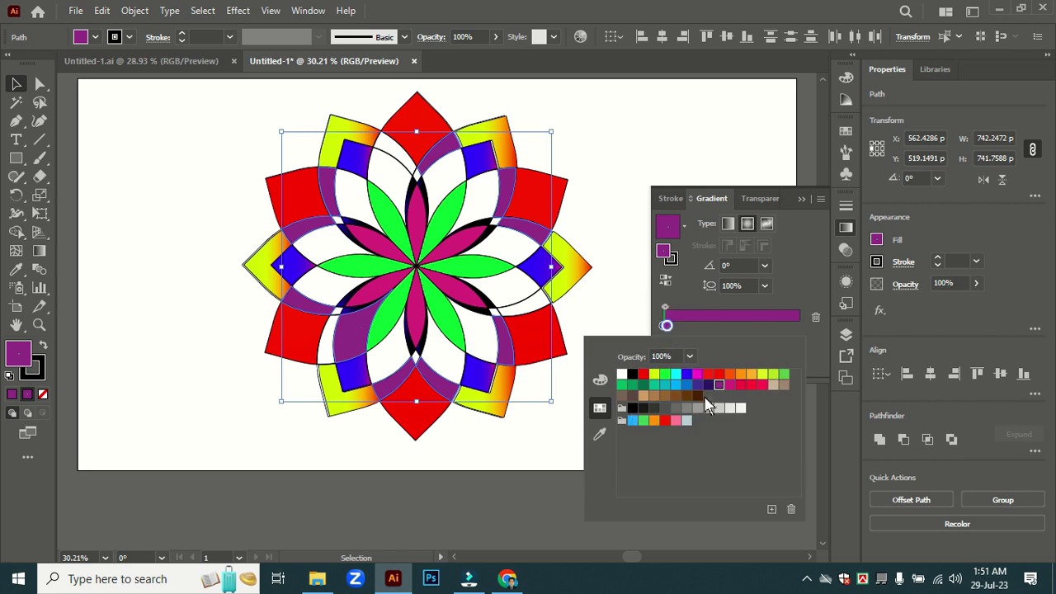
left_click(728, 385)
left_click(719, 381)
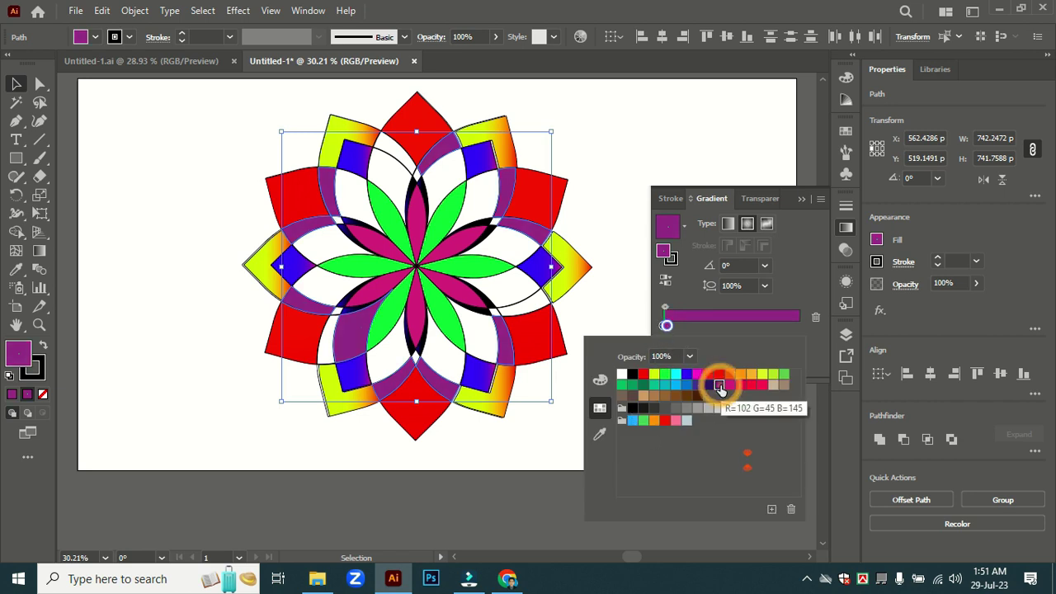
left_click(149, 209)
left_click(148, 209)
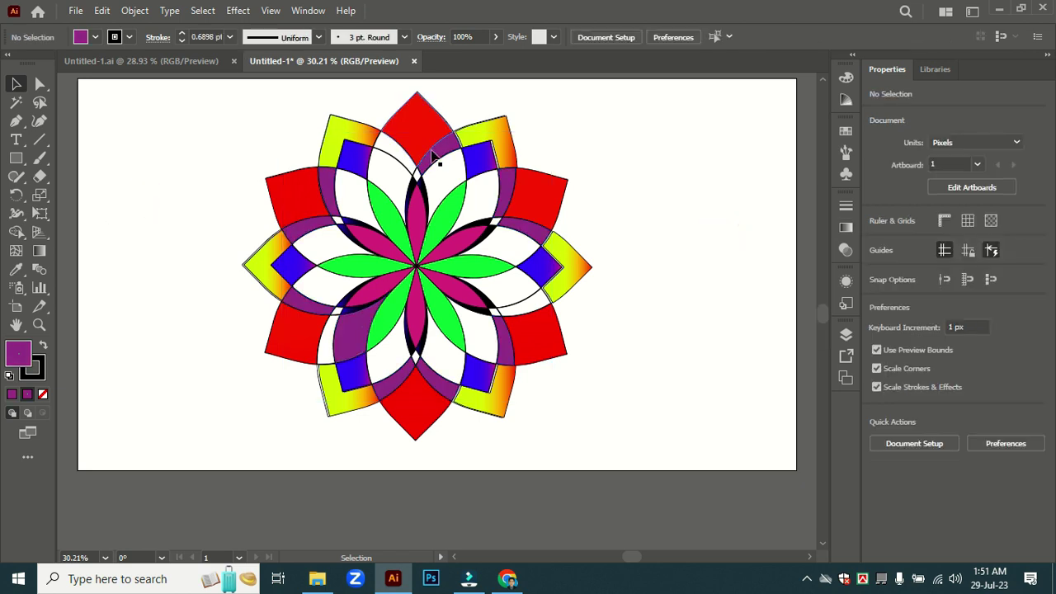
- Fill the three remaining unfilled crescent pieces by sampling the purple of a neighbouring crescent with the Eyedropper, and deselect
left_click(399, 147)
left_click(536, 298, "shift")
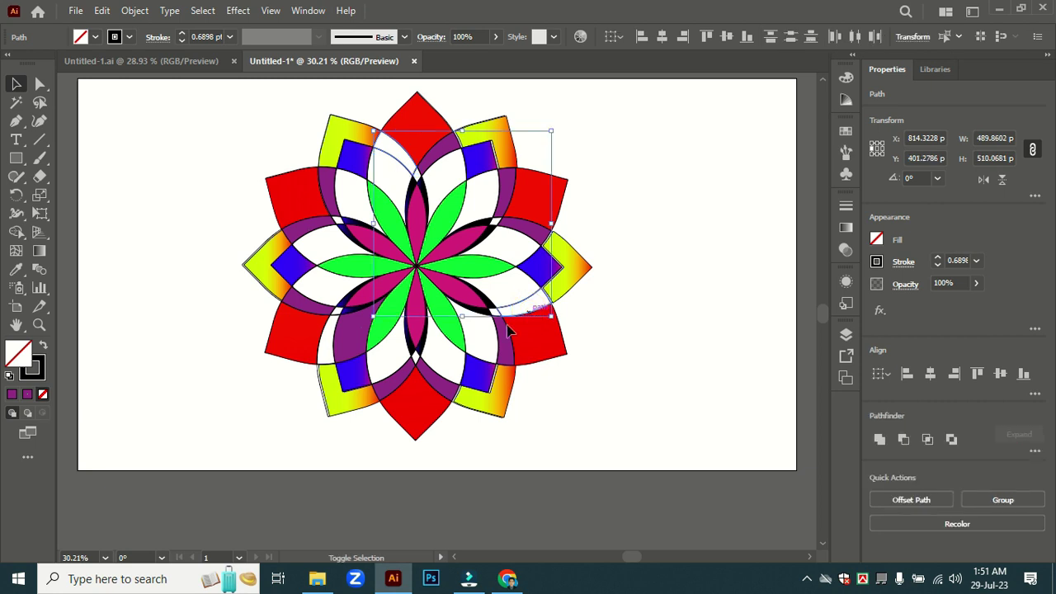
left_click(324, 353, "shift")
left_click(18, 269)
left_click(307, 231)
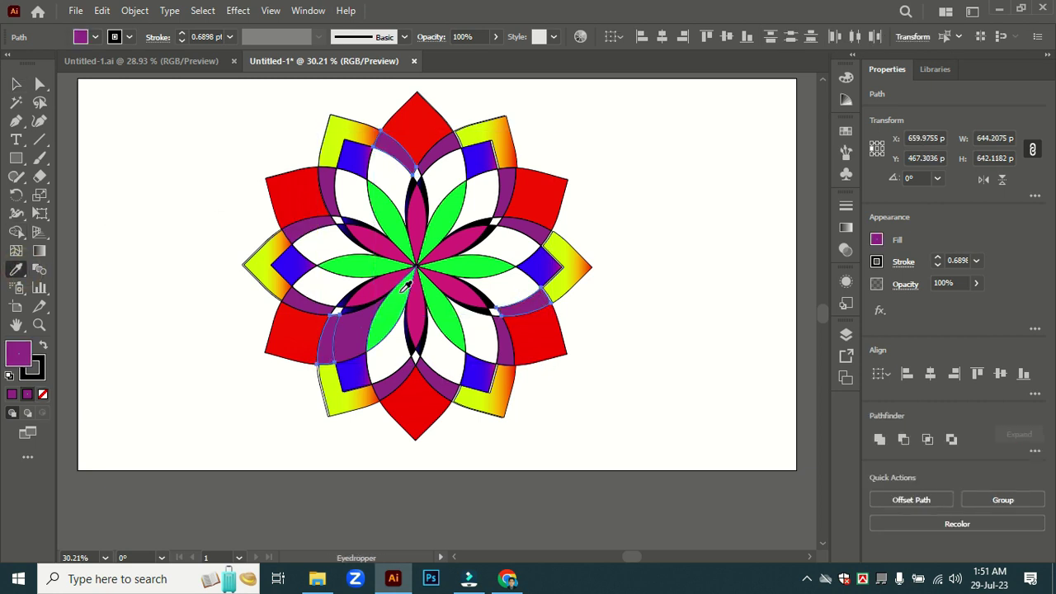
left_click(16, 83)
left_click(135, 132)
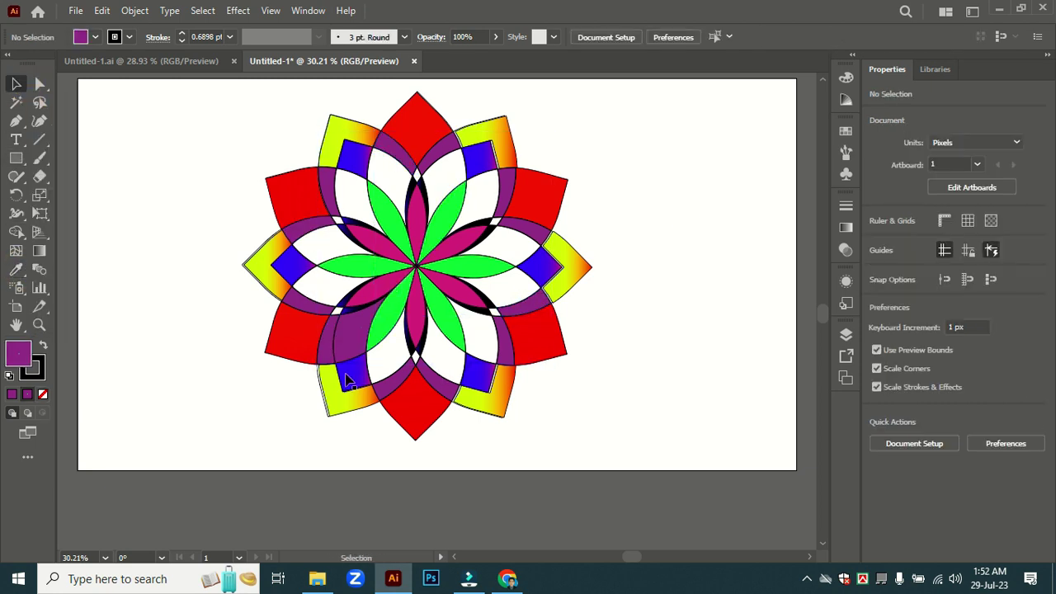
left_click(353, 330)
left_click(302, 290, "shift")
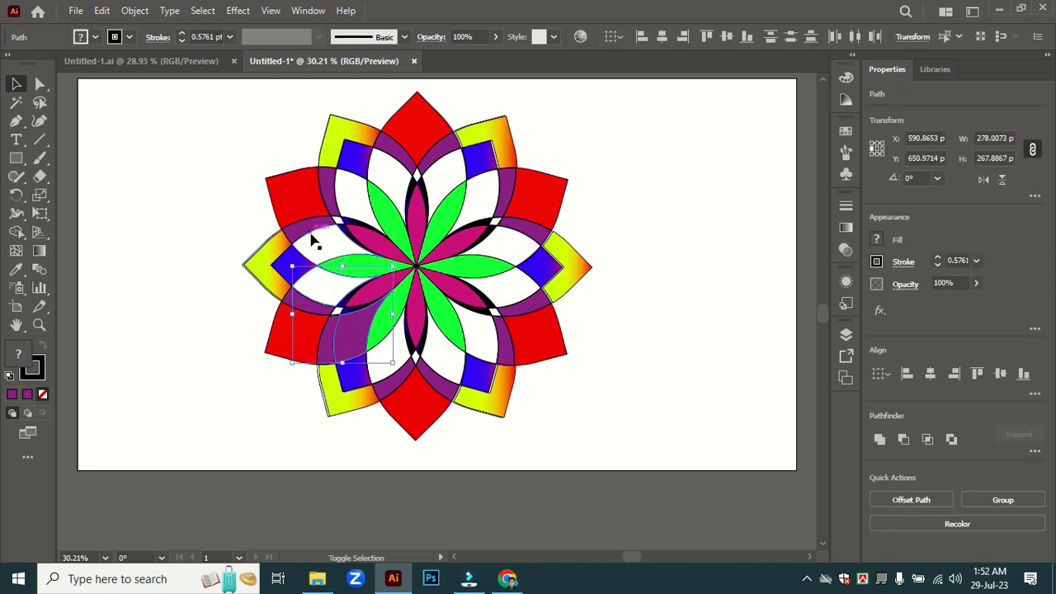
left_click(418, 176, "shift")
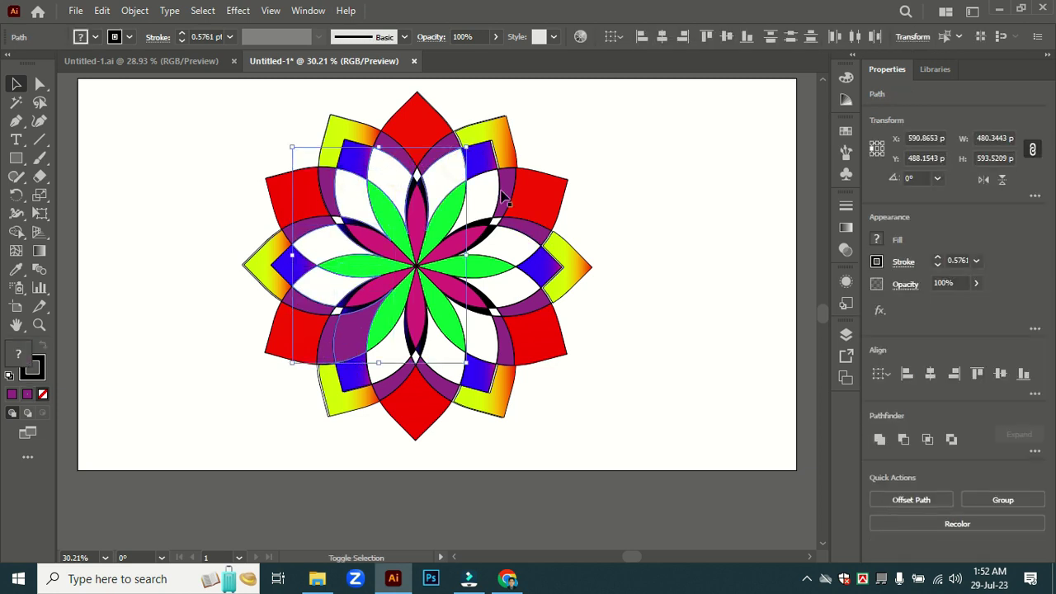
left_click(509, 244, "shift")
left_click(529, 291, "shift")
left_click(495, 335, "shift")
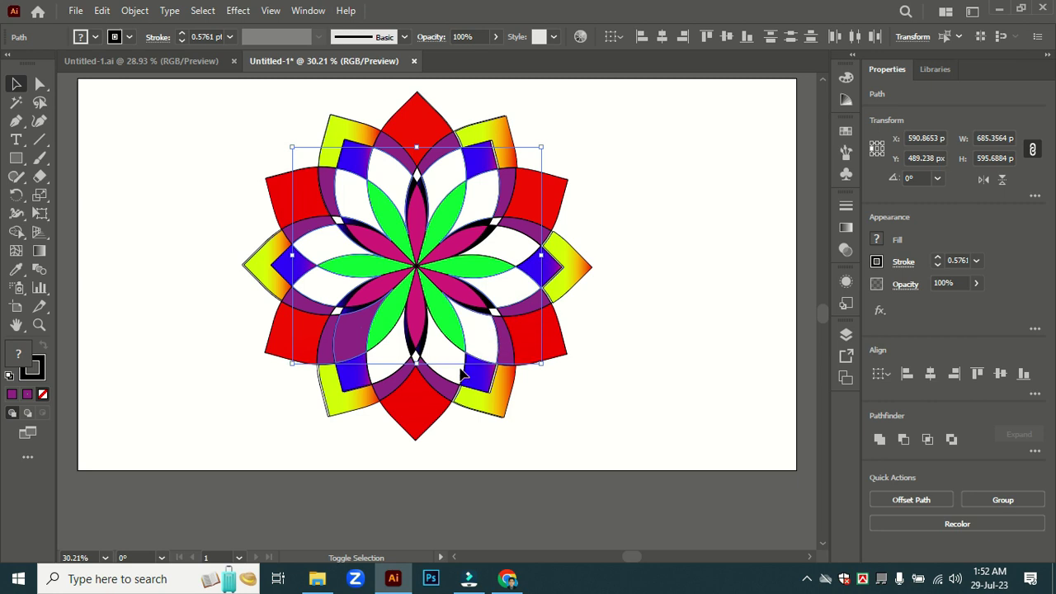
left_click(462, 370)
left_click(468, 373)
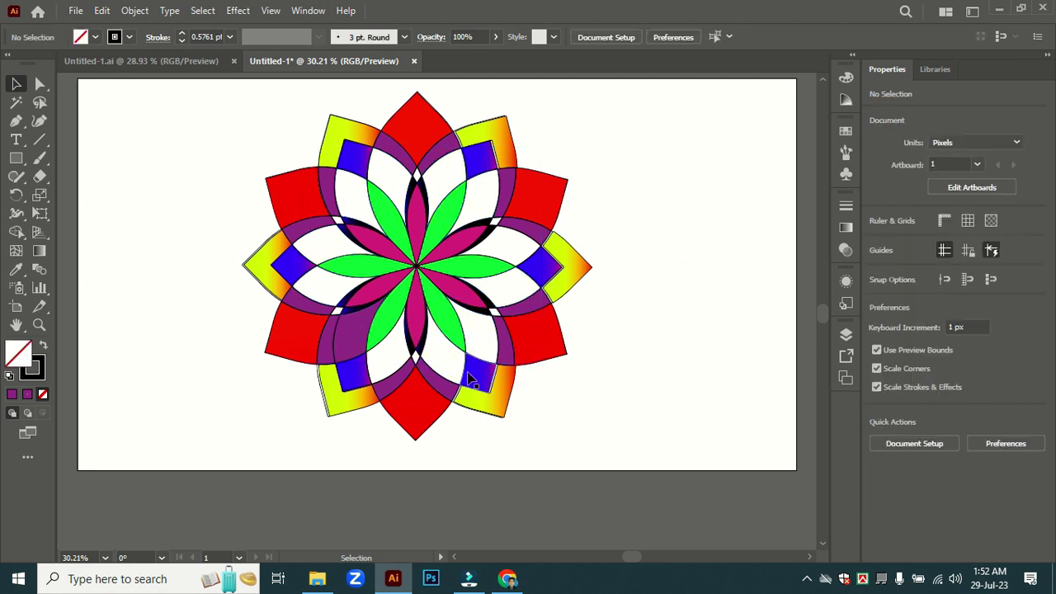
- Select the unfilled wide petal pieces surrounding the bright green inner petals
left_click(497, 334, "shift")
left_click(525, 281, "shift")
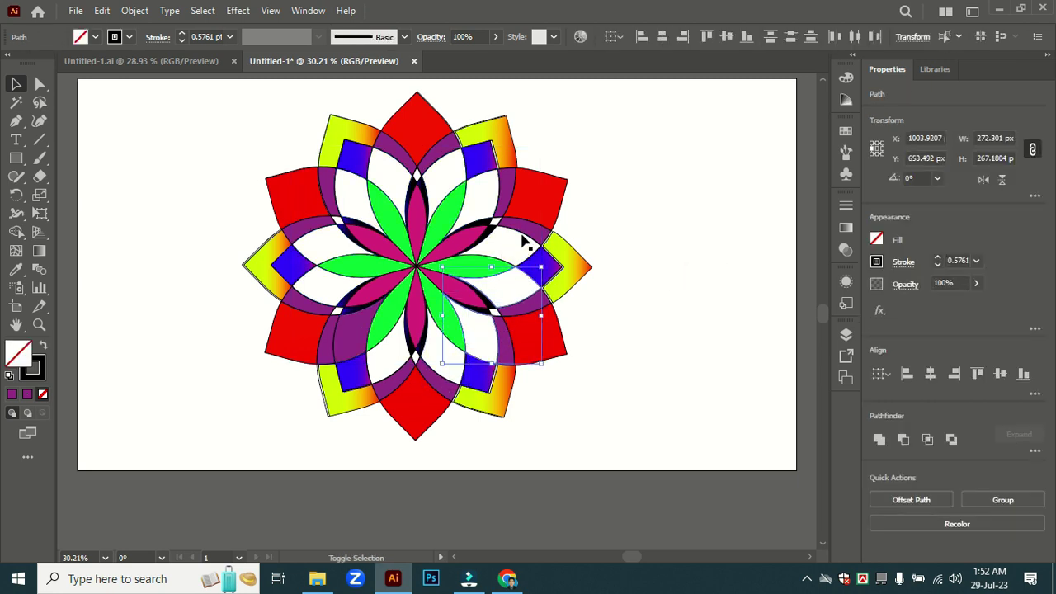
left_click(526, 239, "shift")
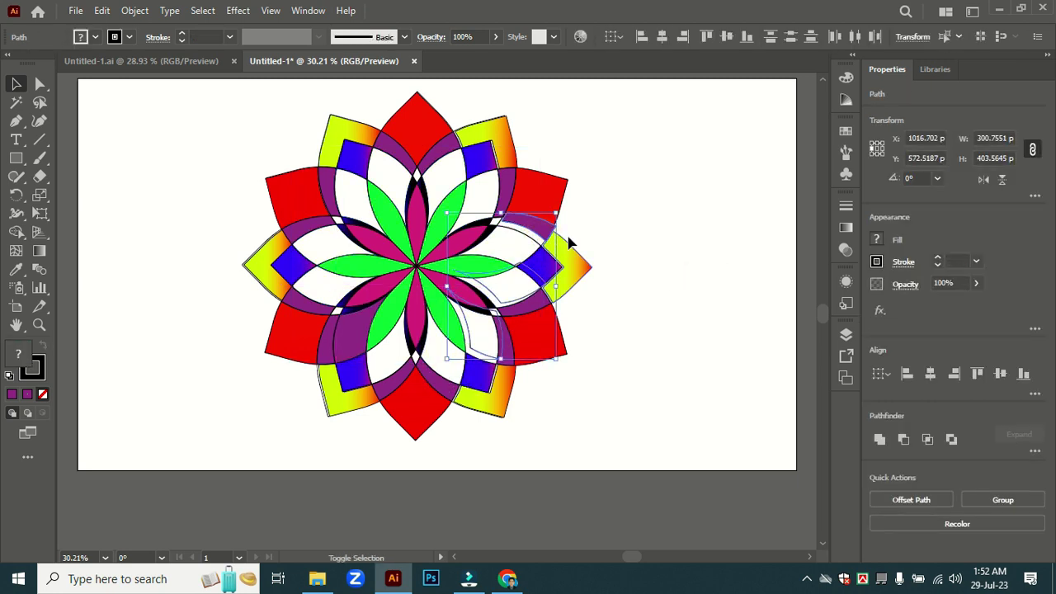
left_click(492, 190, "shift")
left_click(444, 168, "shift")
left_click(319, 233, "shift")
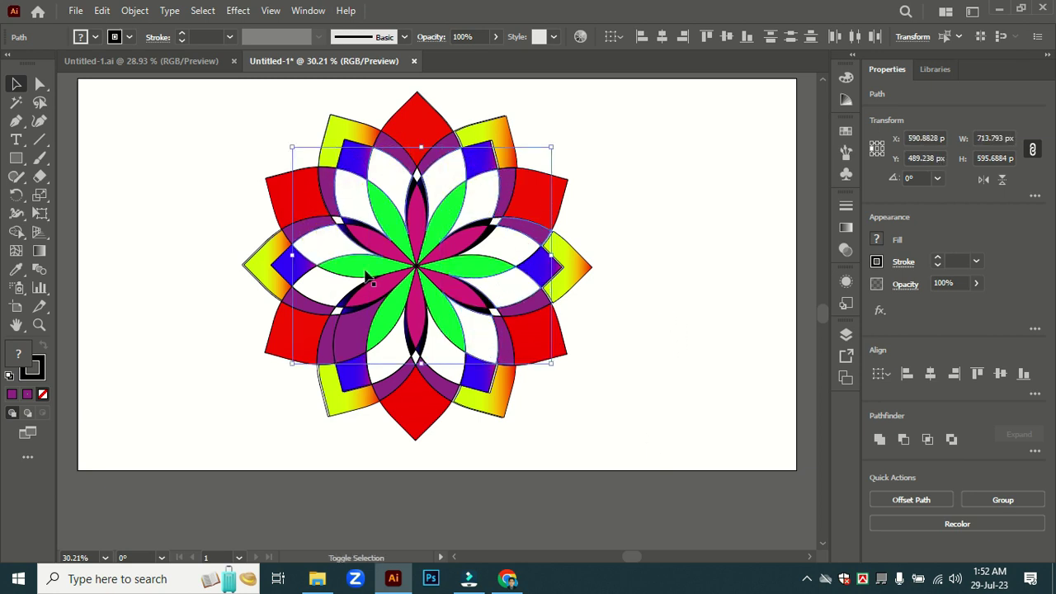
left_click(324, 302, "shift")
left_click(370, 359, "shift")
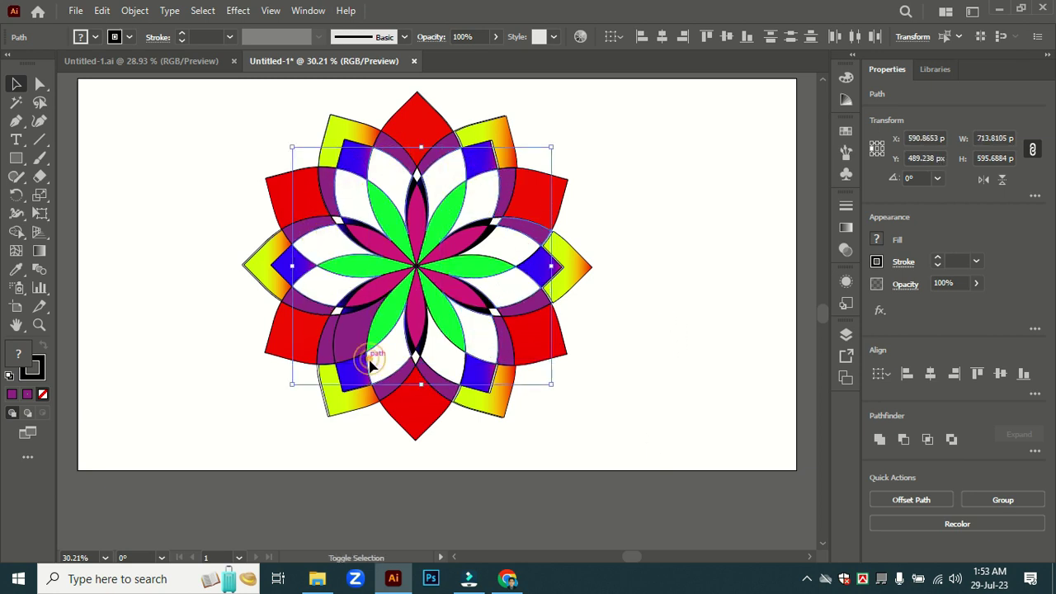
- Apply the radial gradient fill to the selected wide petal pieces and set its start stop to the yellow-green swatch
left_click(846, 227)
left_click(666, 325)
mouse_move(669, 330)
left_mouse_down()
mouse_move(717, 330)
mouse_move(663, 326)
left_mouse_up()
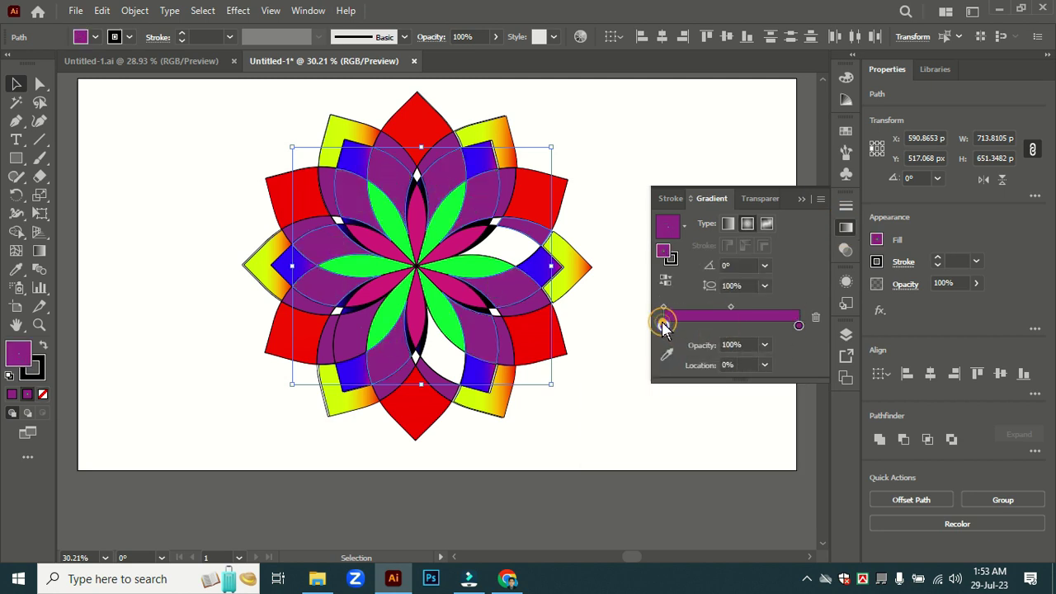
double_click(664, 326)
left_click(685, 385)
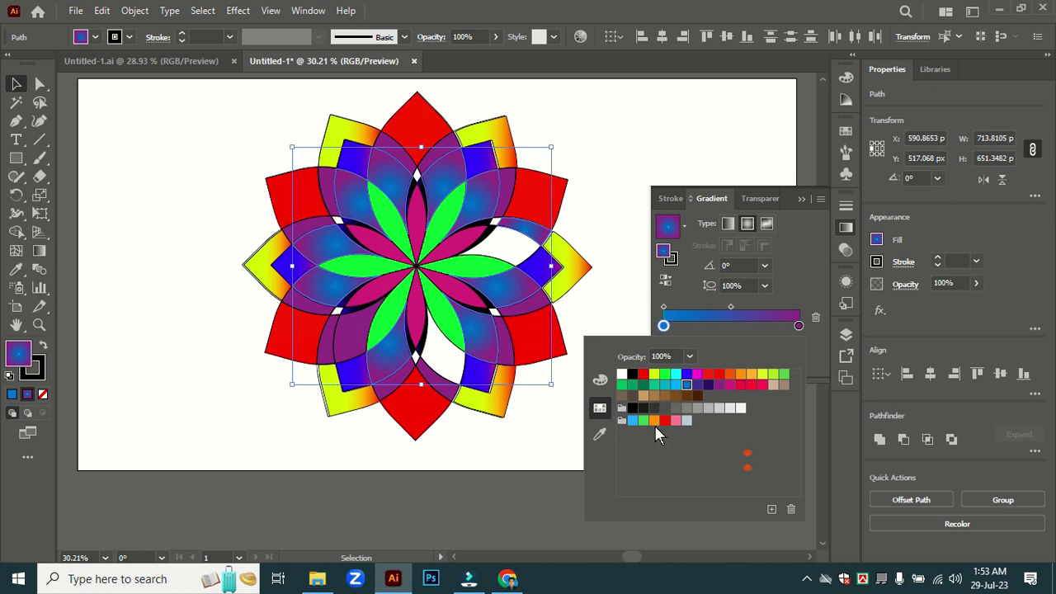
left_click(740, 376)
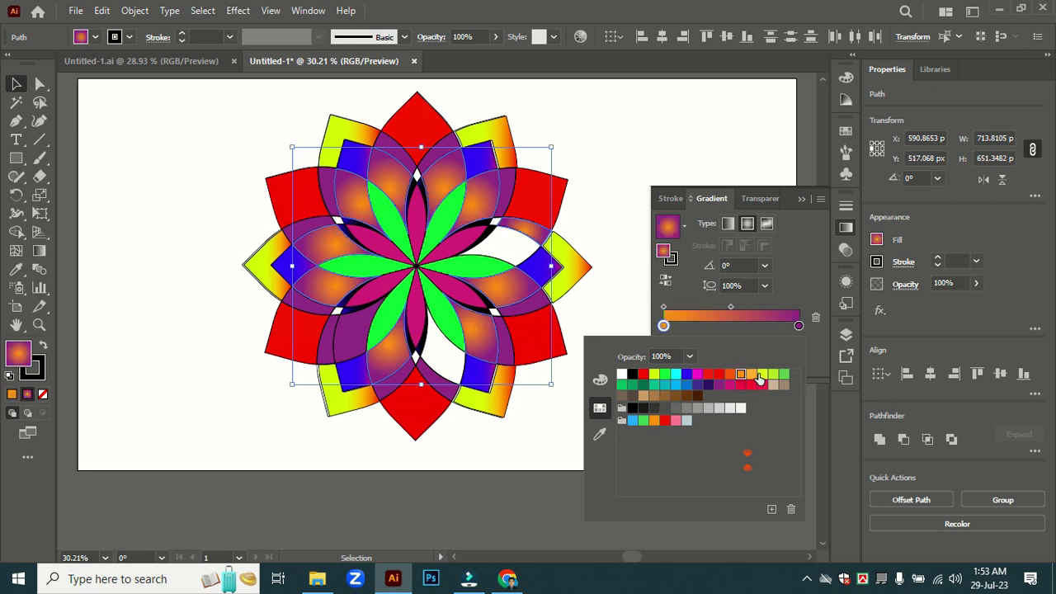
left_click(761, 375)
- Set the end stop of the wide petal pieces' gradient to the lime green swatch and deselect the artwork
double_click(798, 326)
left_click(742, 375)
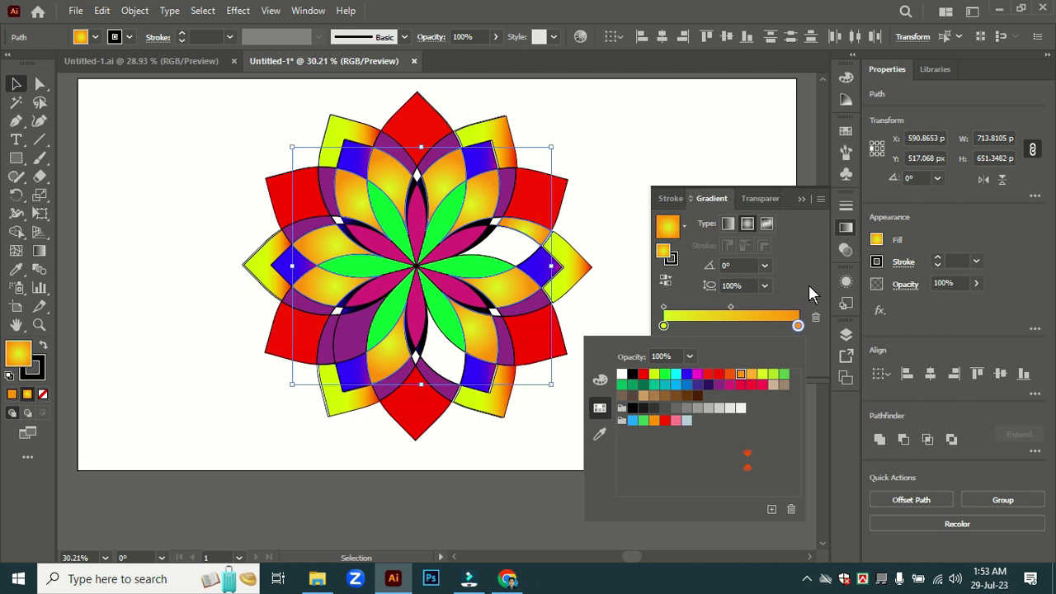
left_click(773, 376)
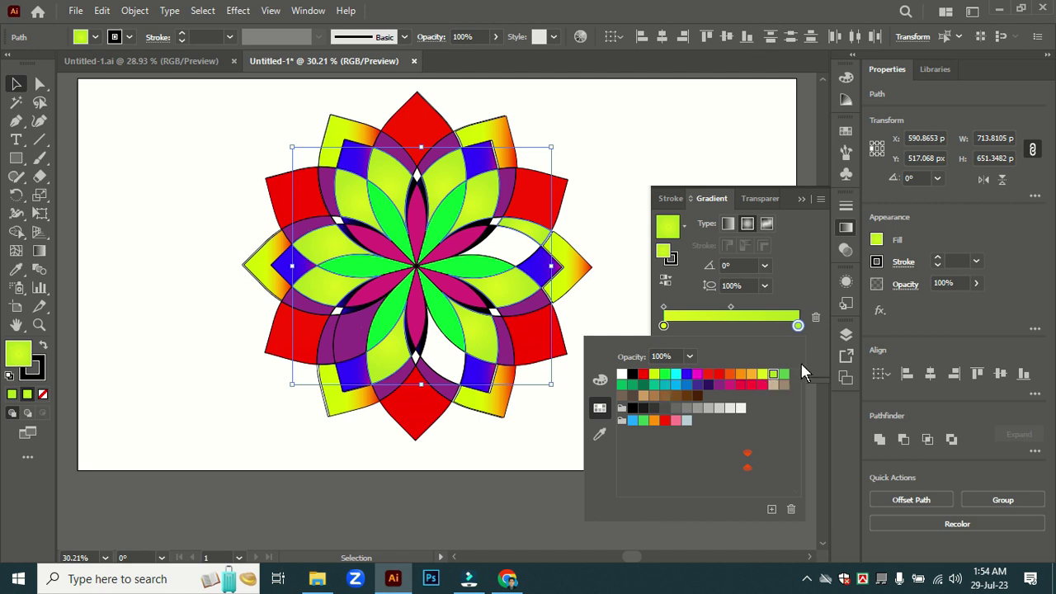
left_click(18, 84)
left_click(203, 248)
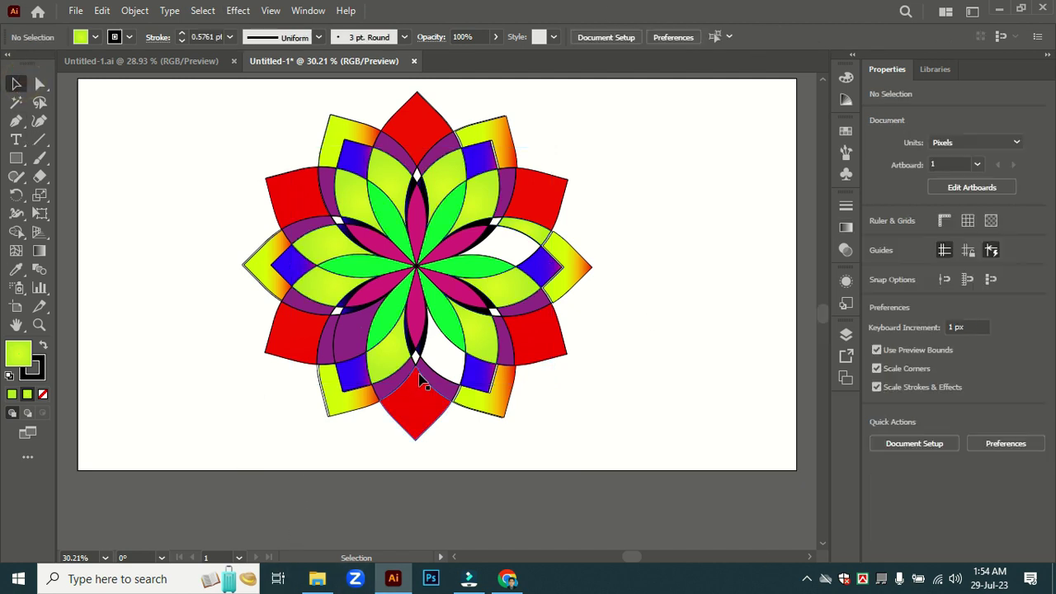
- Fill the two remaining white petal pieces by sampling a neighbouring lime green petal with the Eyedropper, and deselect
left_click(453, 384)
left_click(530, 256, "shift")
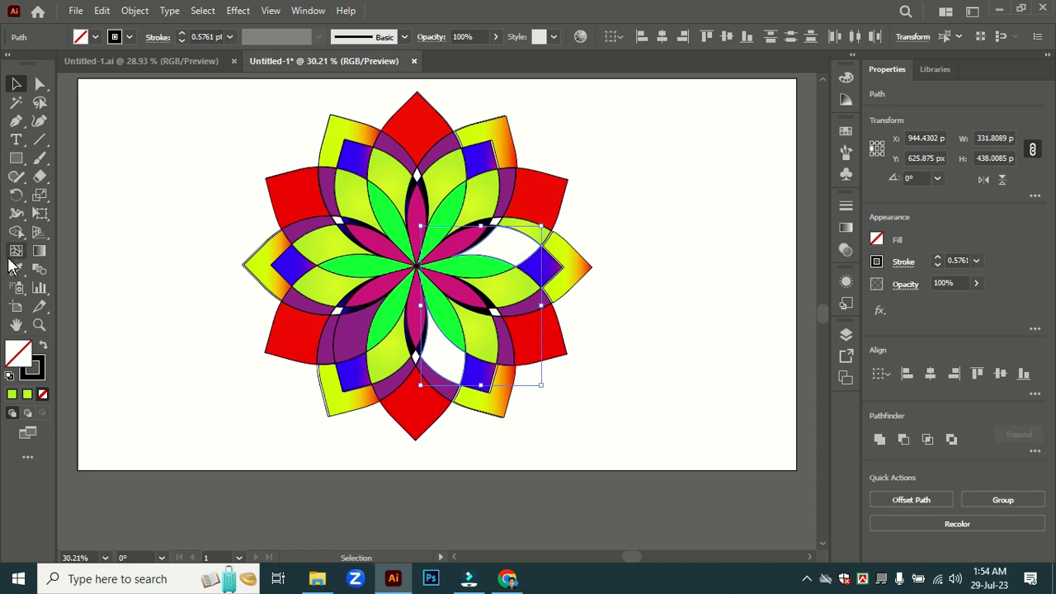
left_click(16, 269)
left_click(359, 206)
left_click(18, 84)
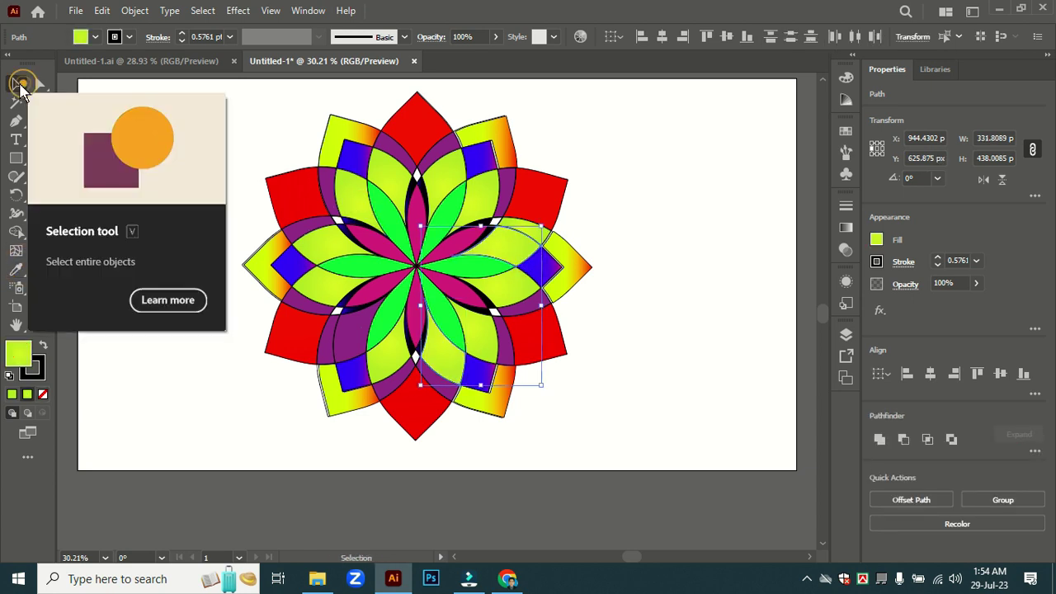
left_click(693, 300)
- Recolour the lime green crescent below the upper-right red petal tip by sampling a purple crescent with the Eyedropper
left_click(532, 234)
left_click(15, 270)
left_click(524, 304)
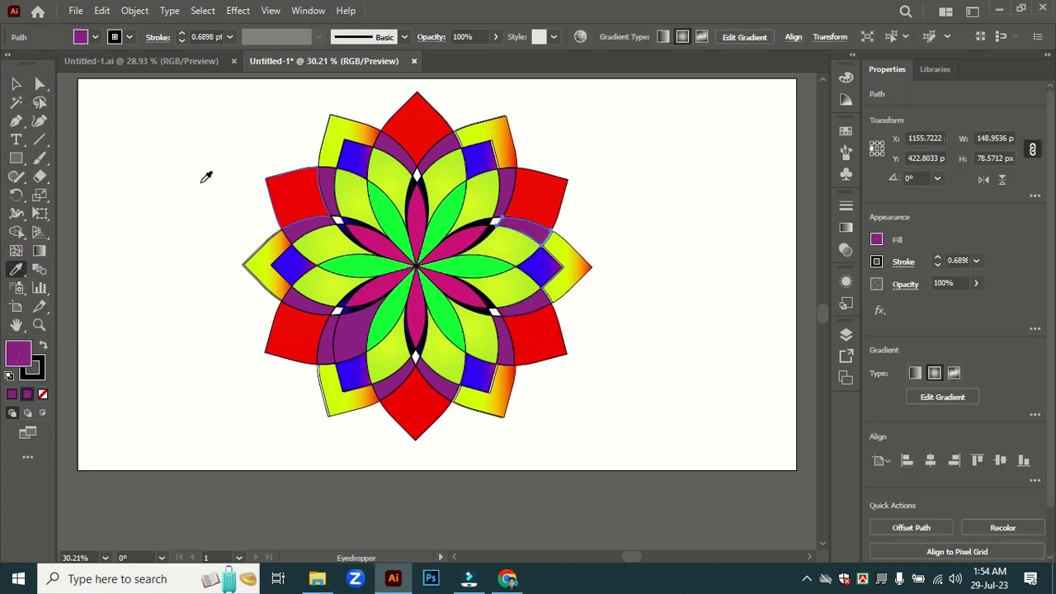
- Recolour the wide purple piece in the lower-left petal by sampling a lime green petal piece with the Eyedropper, and deselect
left_click(16, 84)
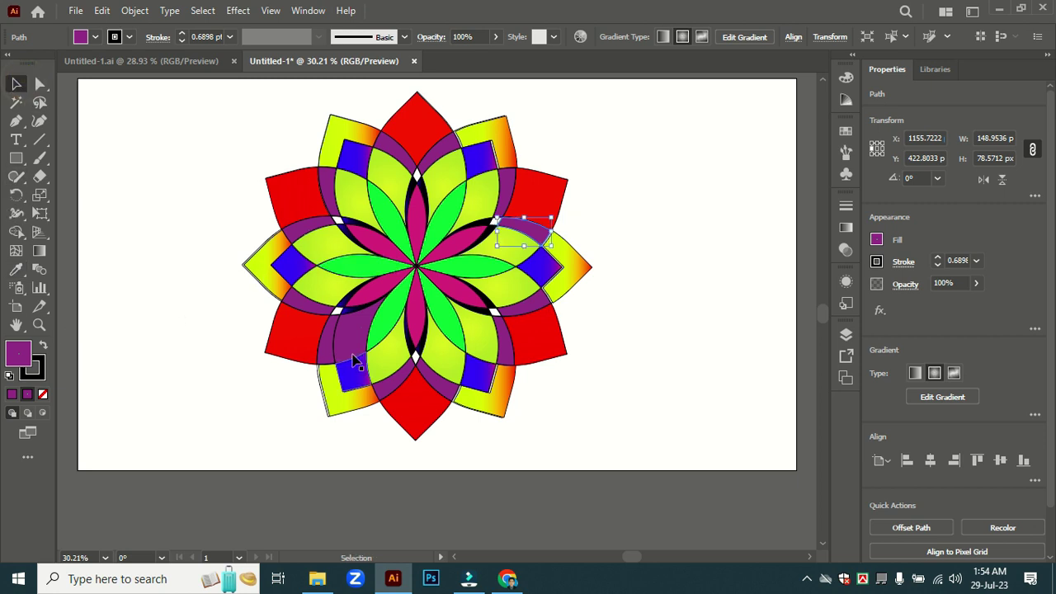
left_click(345, 318)
left_click(15, 269)
left_click(561, 290)
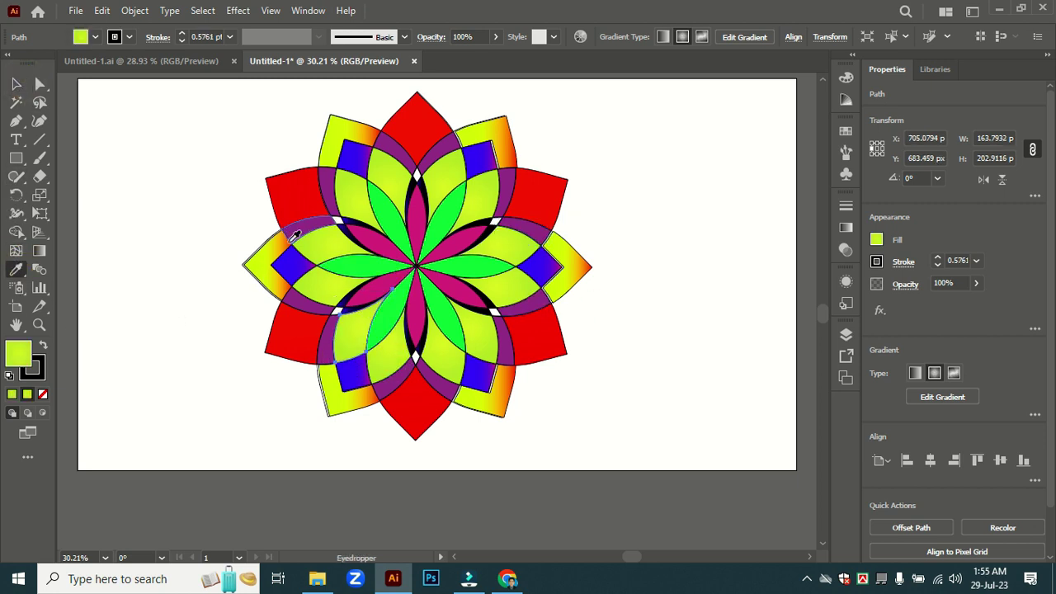
left_click(16, 84)
left_click(715, 332)
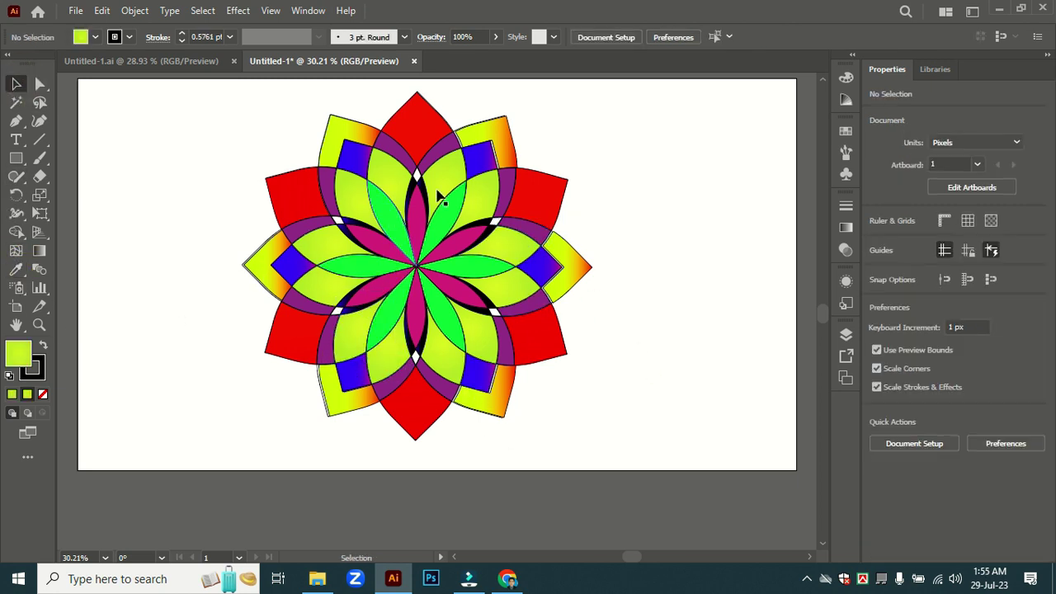
- Fill the top, bottom and two lower white diamonds with a radial gradient whose stops both use the red R=255 G=29 B=37 swatch, and deselect
left_click(498, 235)
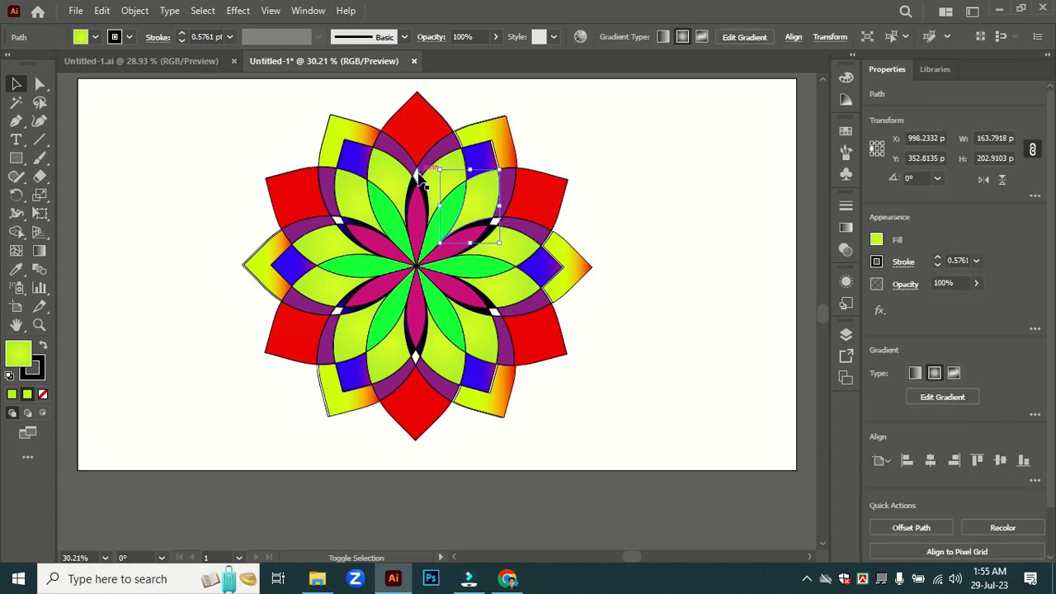
left_click(498, 316, "shift")
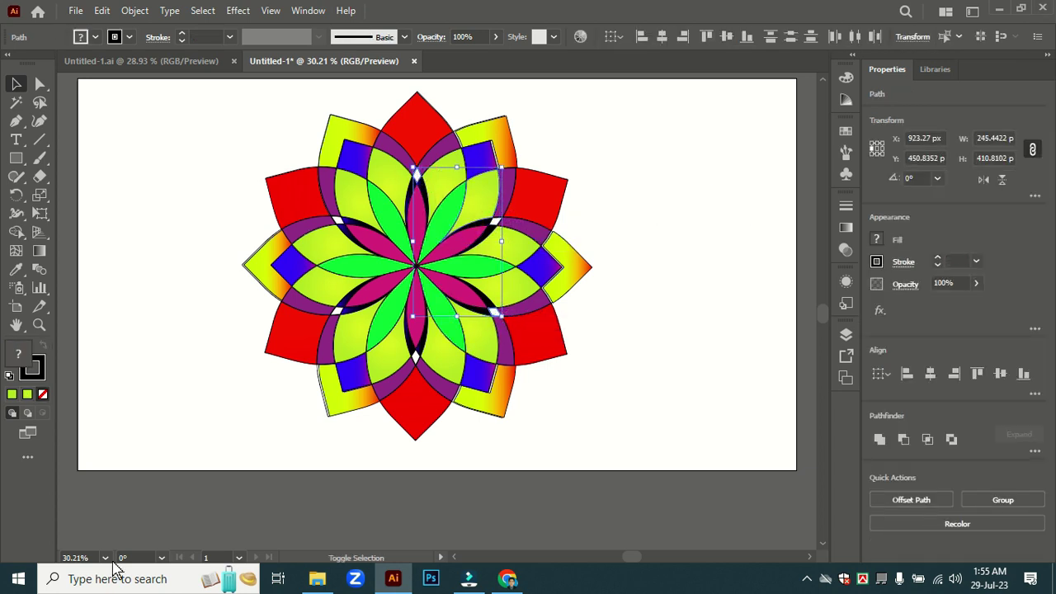
left_click(338, 314, "shift")
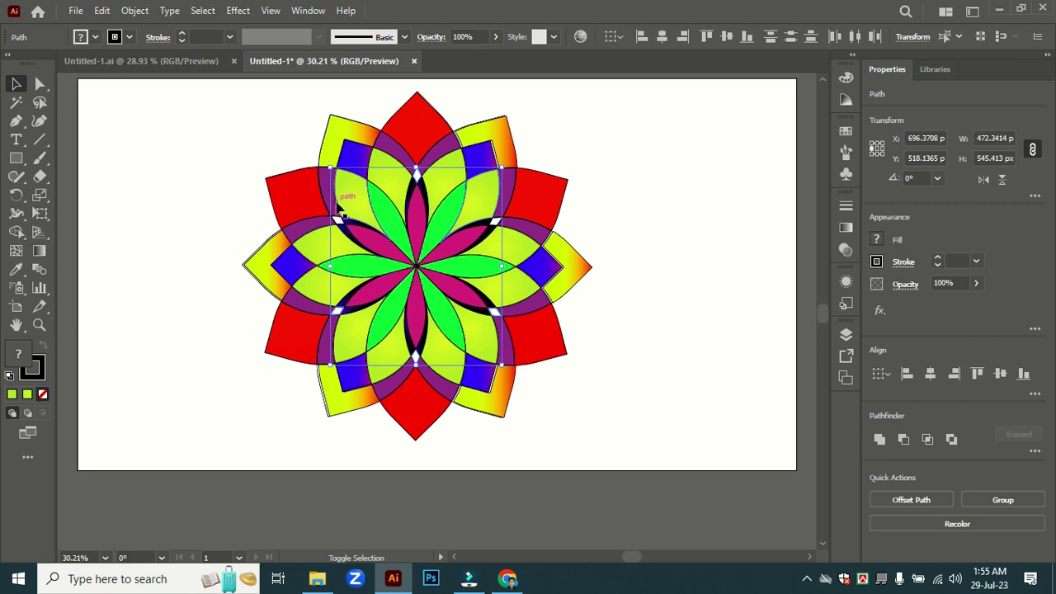
left_click(846, 227)
double_click(663, 323)
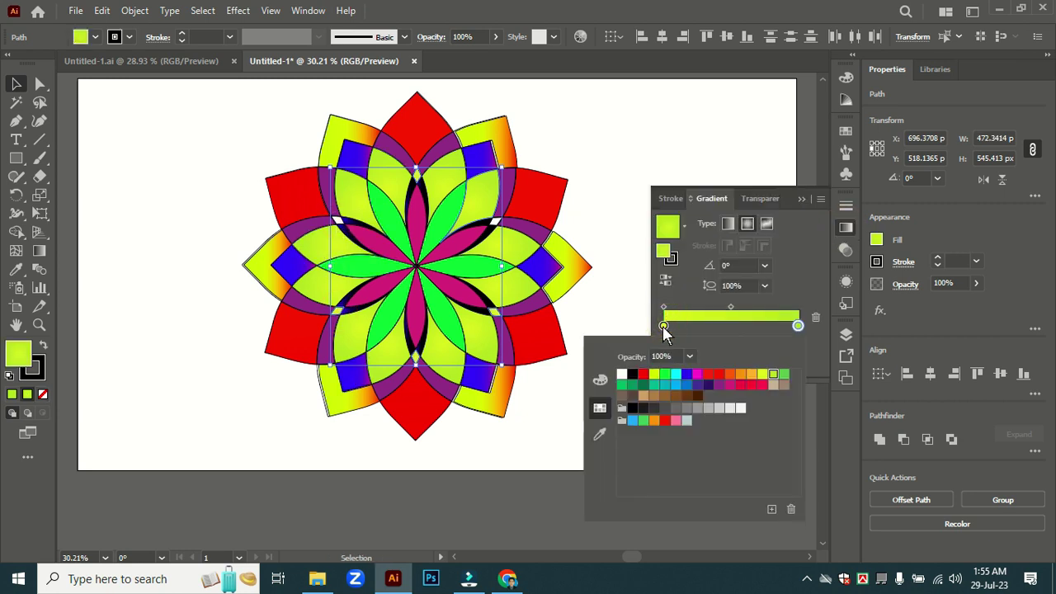
left_click(665, 420)
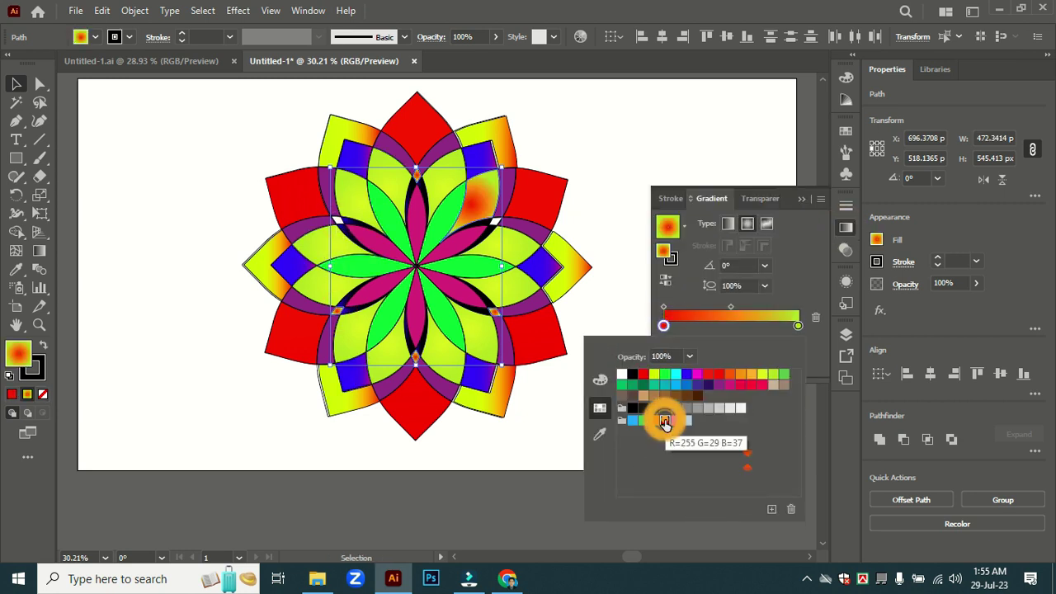
double_click(797, 325)
left_click(665, 421)
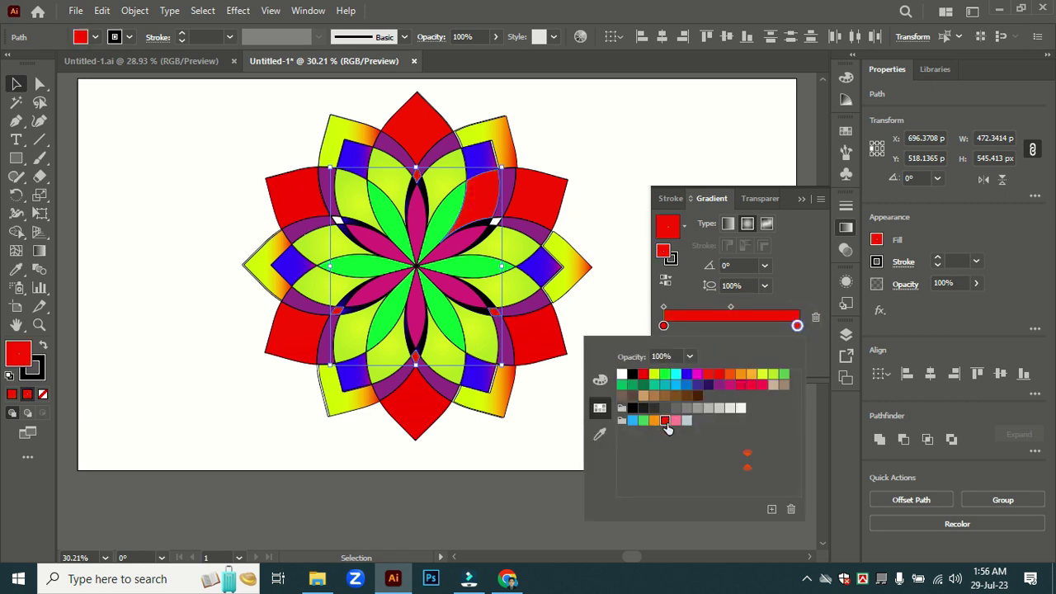
left_click(136, 198)
- Recolour the red wide petal piece at the upper right by sampling a lime green petal piece with the Eyedropper
left_click(479, 198)
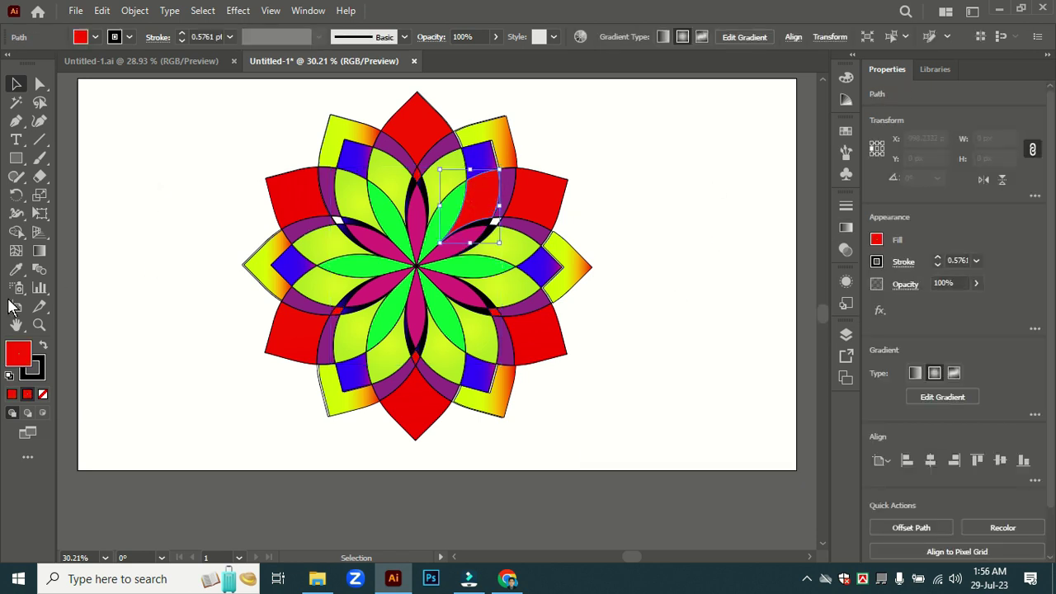
key("i")
left_click(516, 252)
left_click(17, 85)
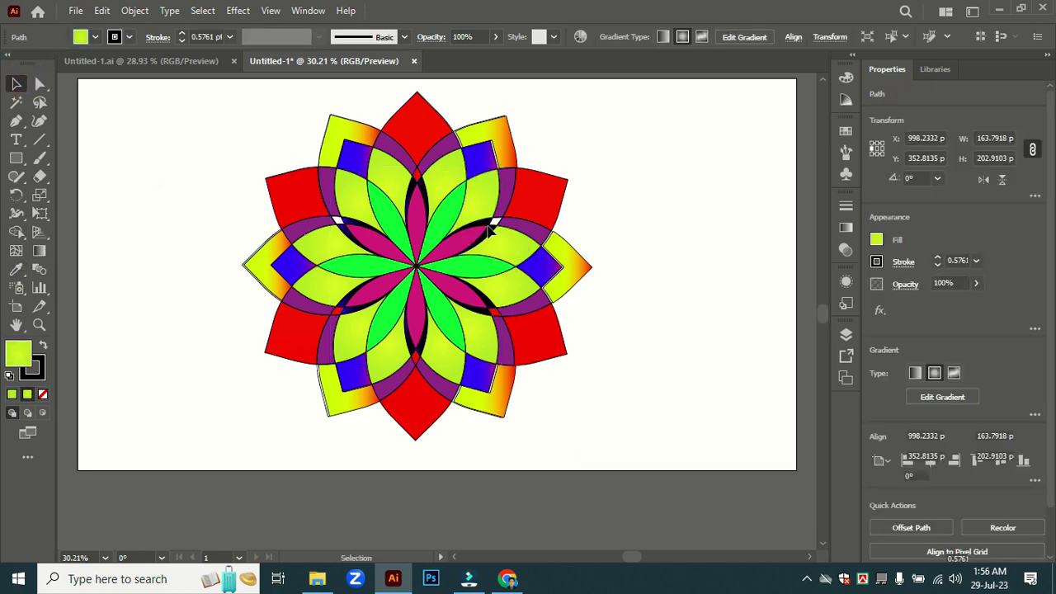
- Fill the two remaining white diamonds at the upper right and upper left by sampling a red diamond with the Eyedropper, and deselect
left_click(494, 224)
left_click(16, 269)
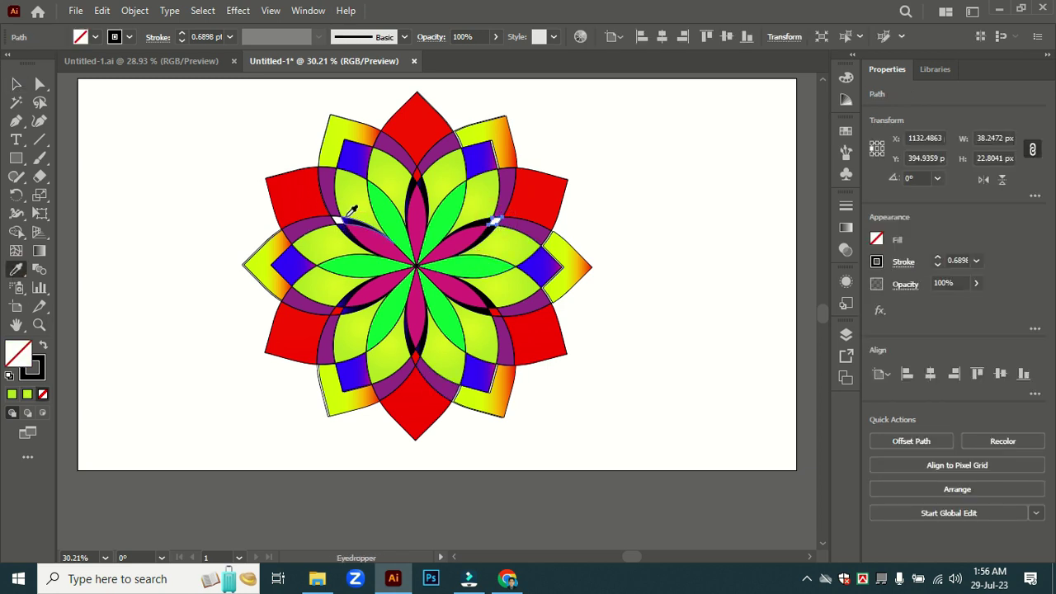
left_click(416, 178)
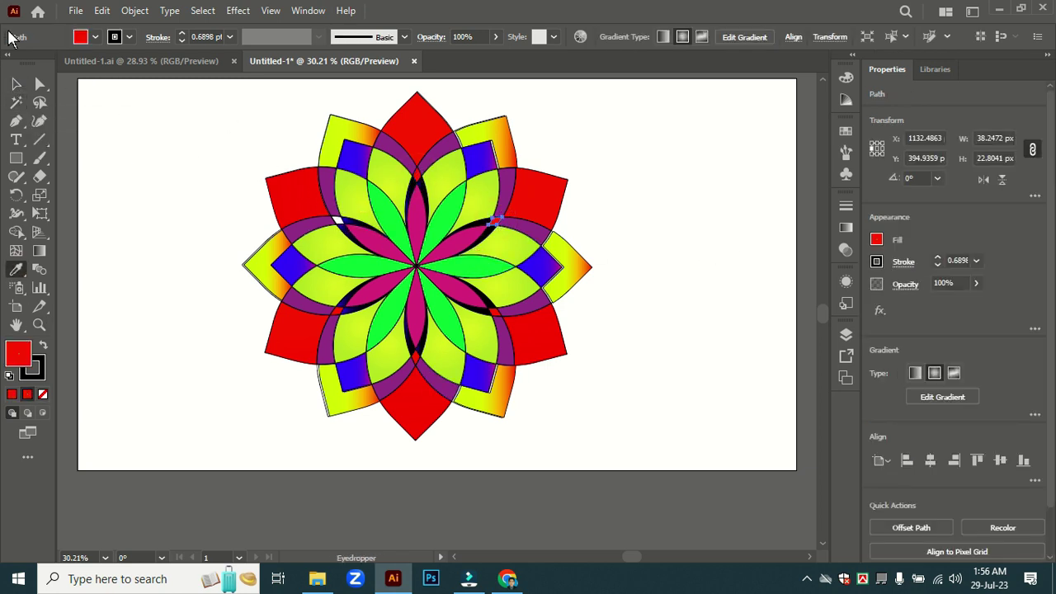
left_click(17, 85)
left_click(336, 218)
left_click(16, 269)
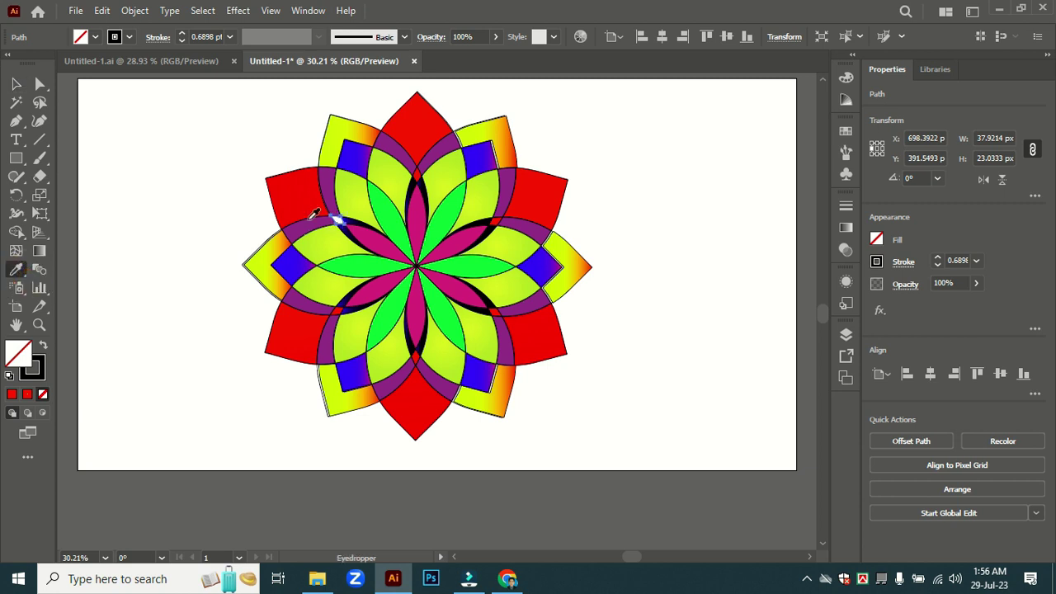
left_click(339, 310)
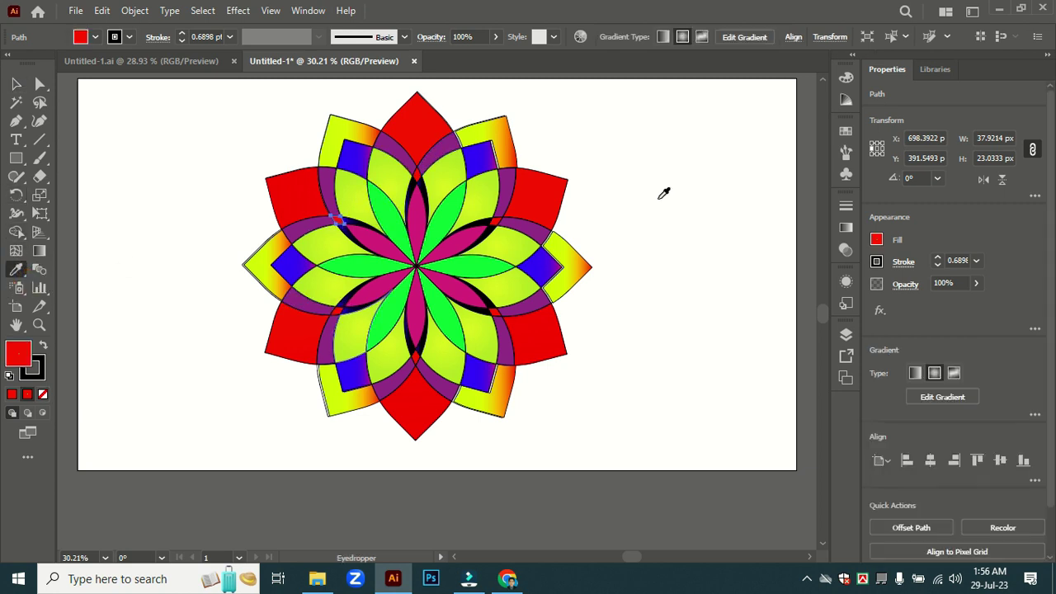
left_click(15, 84)
left_click(589, 177)
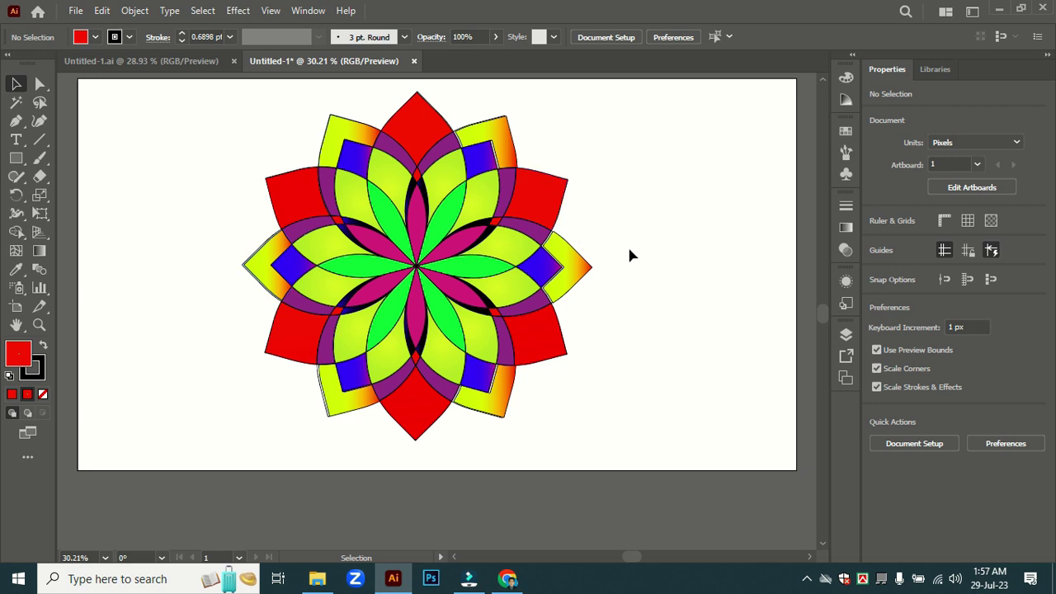
left_click(807, 578)
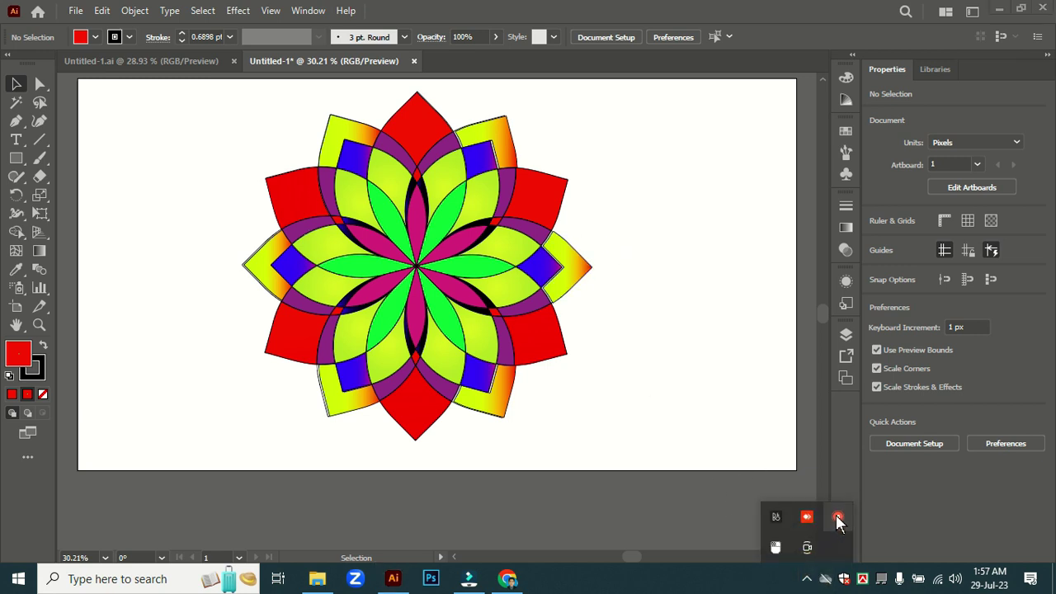
right_click(838, 581)
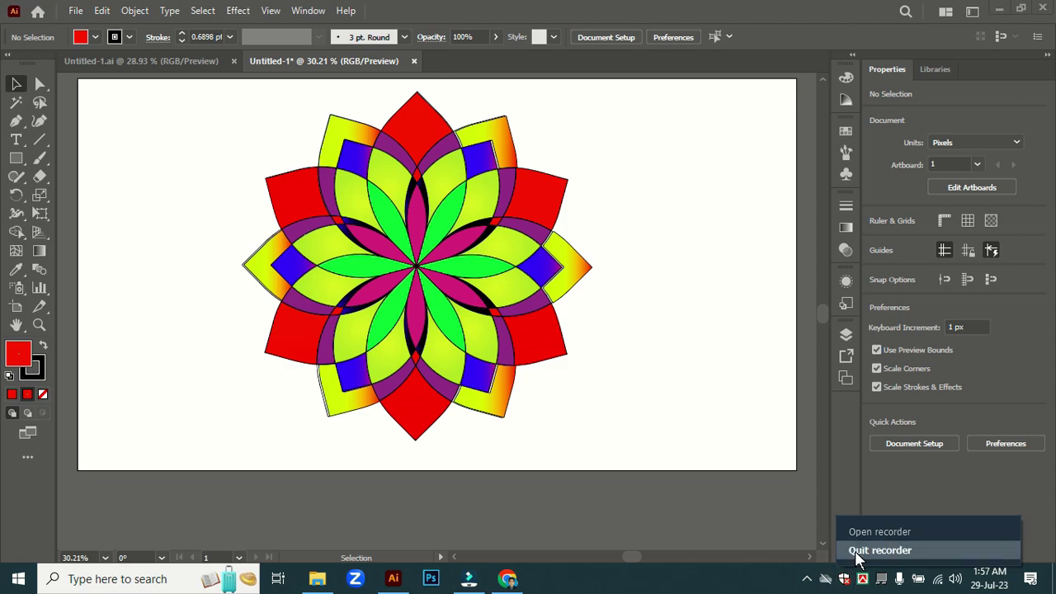
left_click(855, 551)
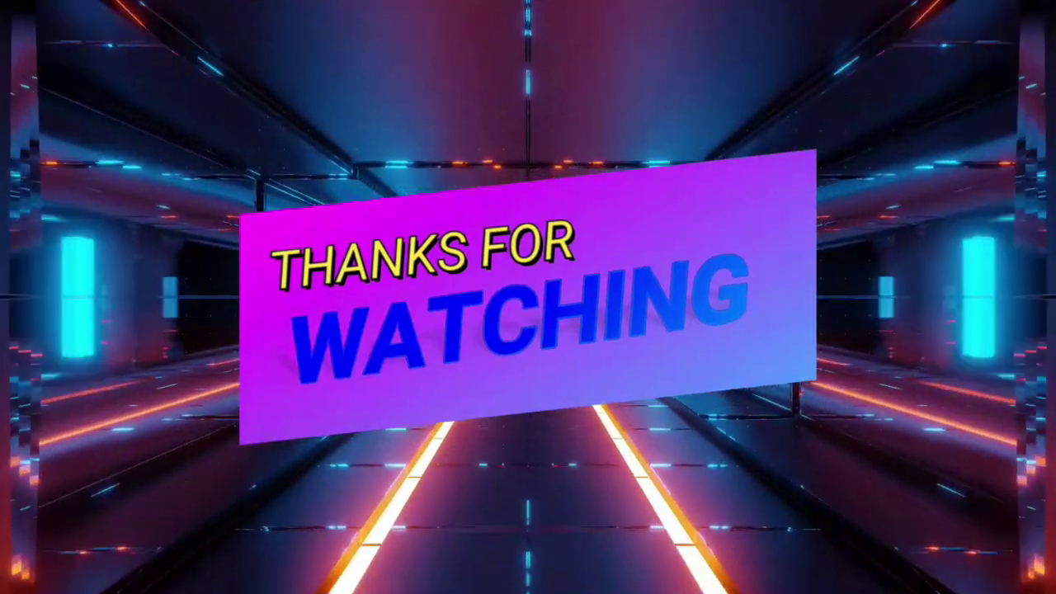